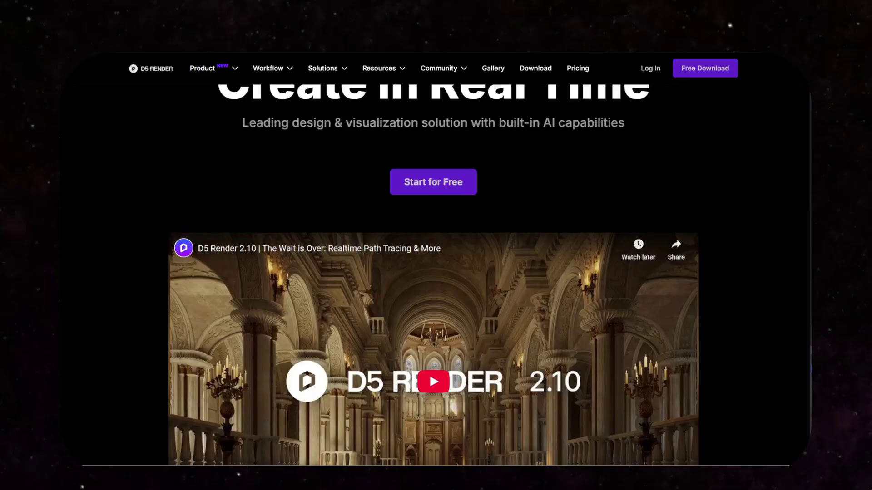
Scroll the D5 Render homepage down to the 10X Faster Output and Animation features.
{"action": "scroll", "coordinate": [756, 155], "scroll_direction": "down", "scroll_amount": 10}
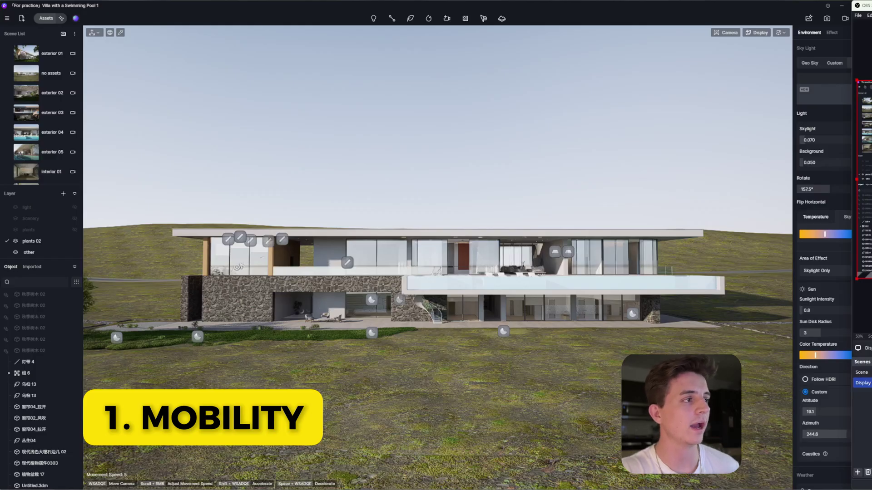
Switch to Orbit navigation and orbit to a higher view of the villa from its right.
{"action": "left_click", "coordinate": [777, 36]}
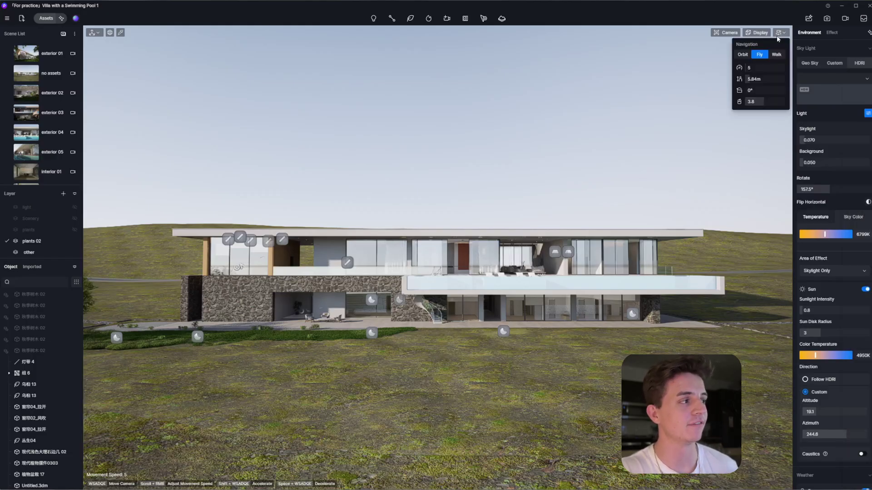
{"action": "left_click", "coordinate": [739, 54]}
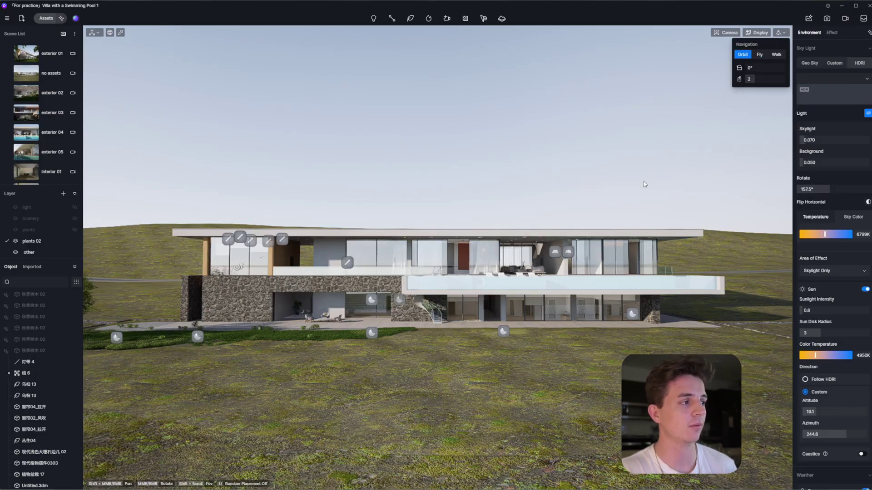
{"action": "left_click", "coordinate": [606, 219]}
{"action": "middle_click_drag", "start_coordinate": [606, 227], "coordinate": [549, 249]}
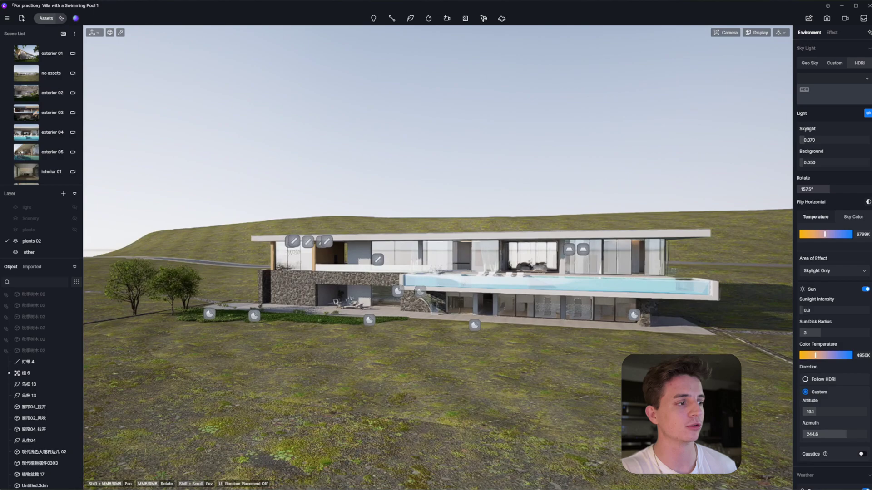
{"action": "middle_click_drag", "start_coordinate": [689, 213], "coordinate": [641, 222]}
Set the navigation mode to Fly and deselect the tree.
{"action": "left_click", "coordinate": [785, 34]}
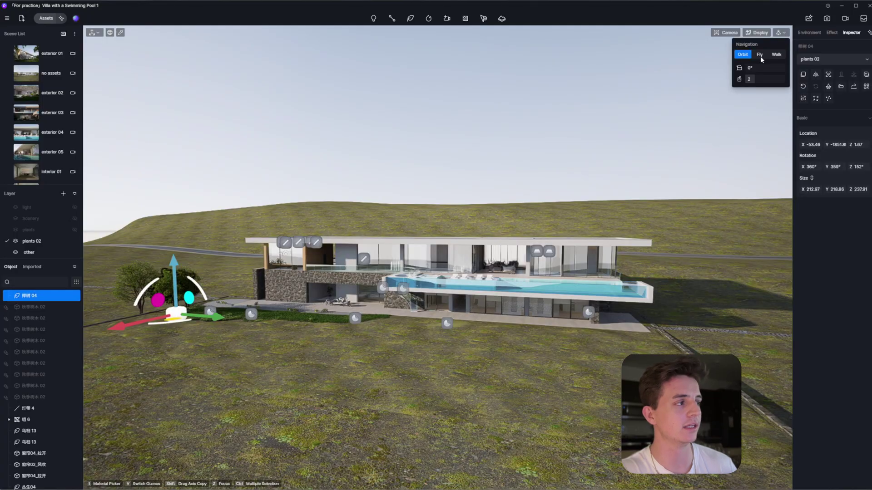
{"action": "left_click", "coordinate": [760, 57]}
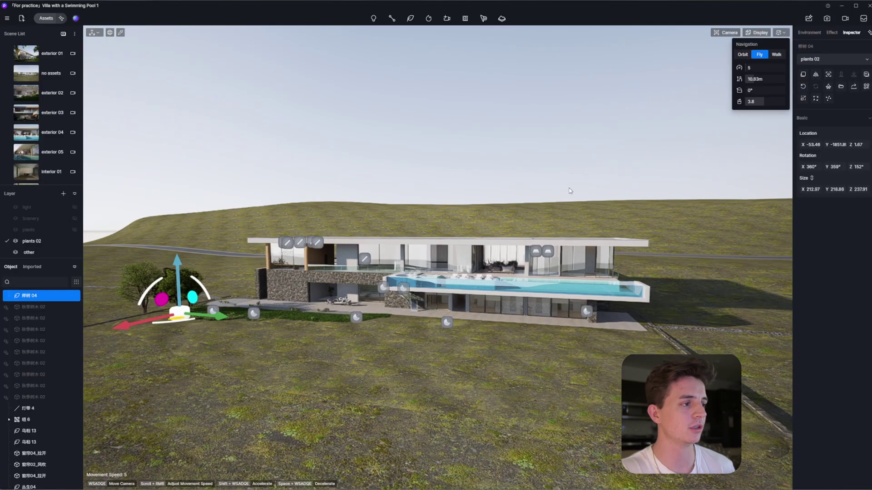
{"action": "left_click", "coordinate": [569, 190]}
Fly the camera back, sideways and forward around the villa with the S, D, A and W keys.
{"action": "key", "text": "s"}
{"action": "key", "text": "d"}
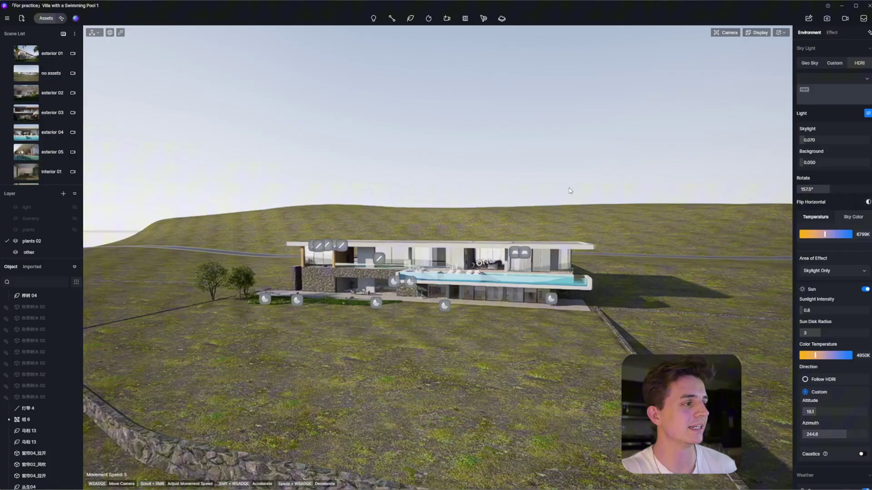
{"action": "key", "text": "a"}
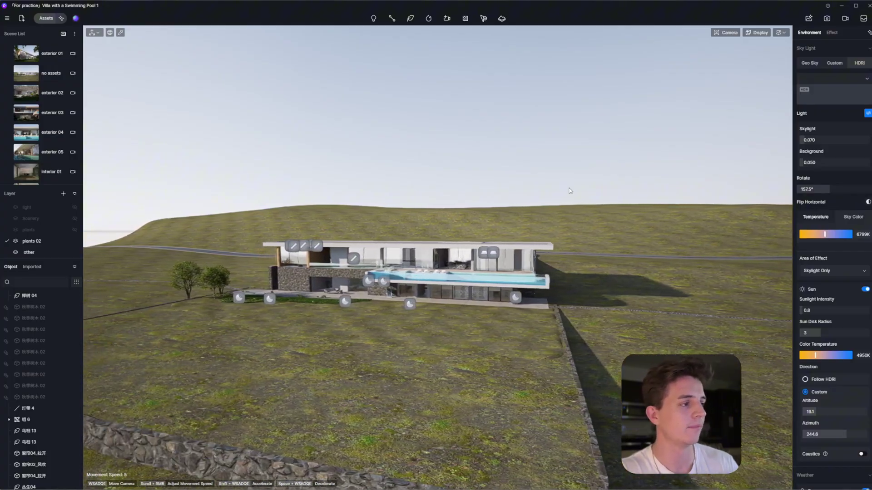
{"action": "key", "text": "w"}
{"action": "key", "text": "w"}
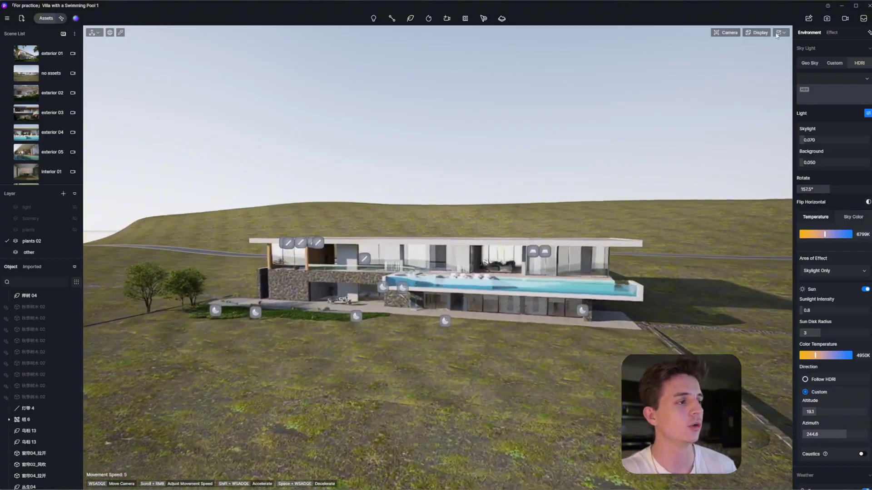
Try Walk mode with eye level raised to 1.93 m, then return to Fly at speed 200.
{"action": "left_click", "coordinate": [780, 32]}
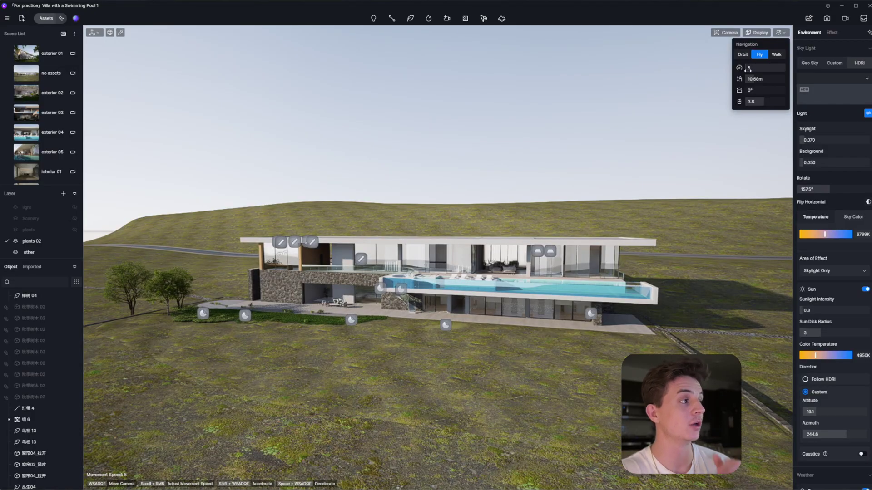
{"action": "key", "text": "w"}
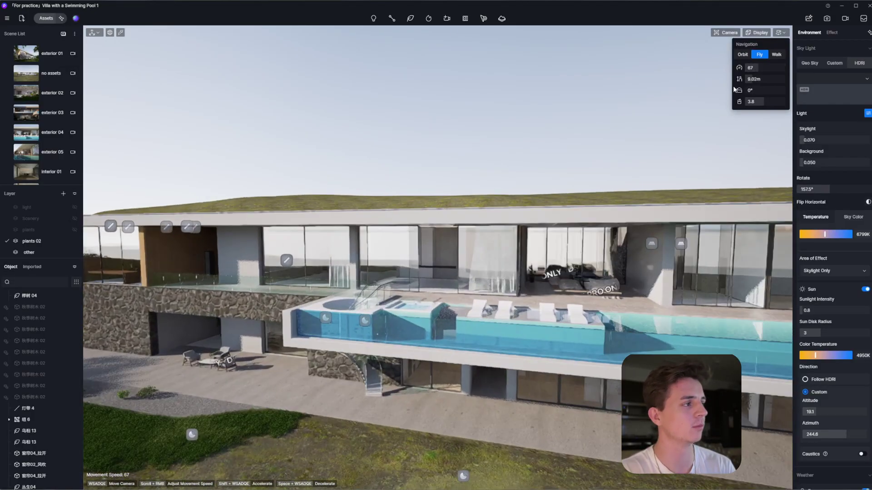
{"action": "key", "text": "s"}
{"action": "key", "text": "w"}
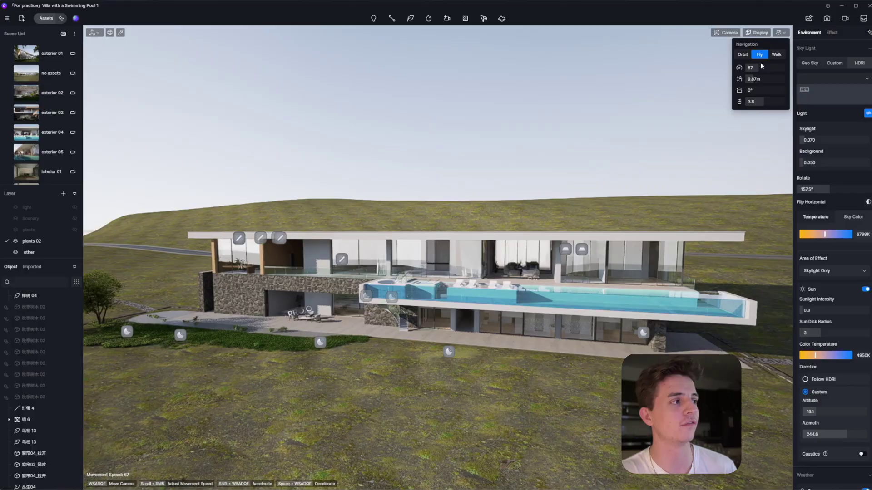
{"action": "left_click", "coordinate": [776, 54]}
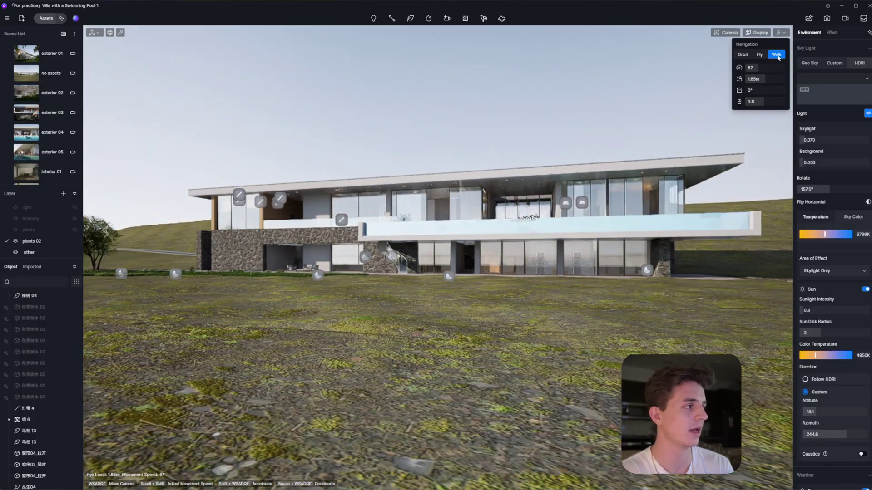
{"action": "left_click_drag", "start_coordinate": [765, 78], "coordinate": [771, 79]}
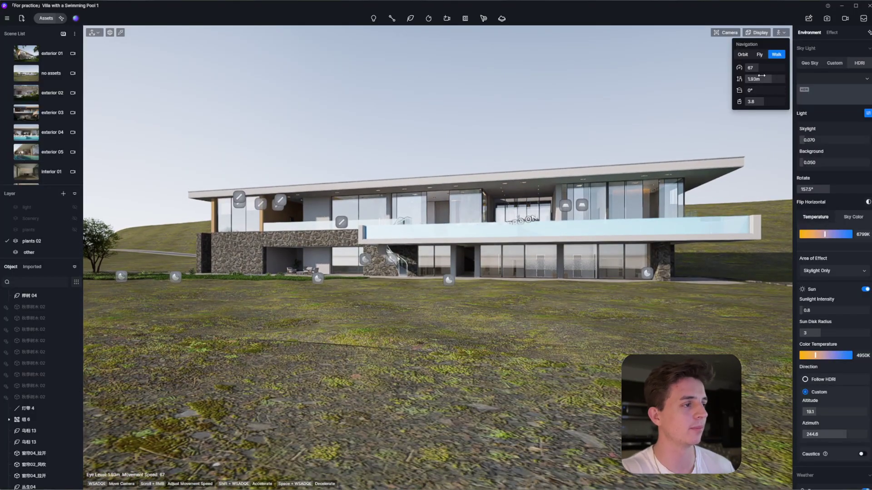
{"action": "left_click", "coordinate": [760, 55]}
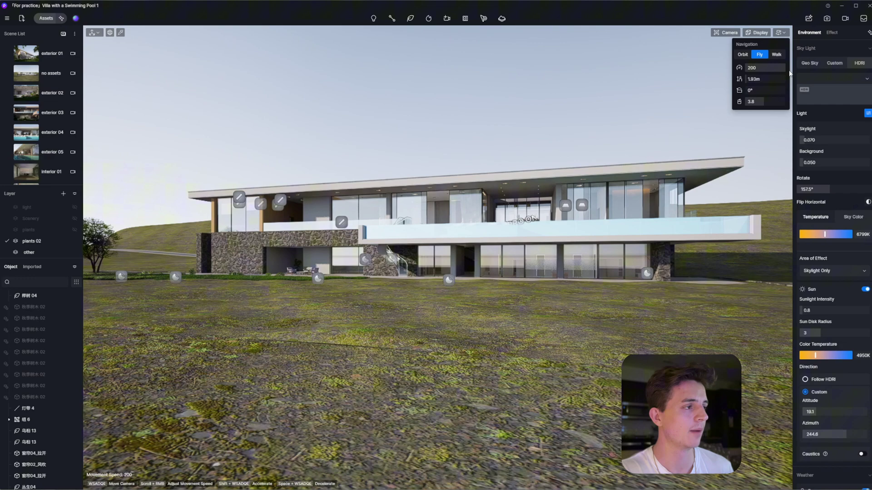
Select the 乌桕 13 tree in the Object list, frame it with Z, and turn around it.
{"action": "key", "text": "w"}
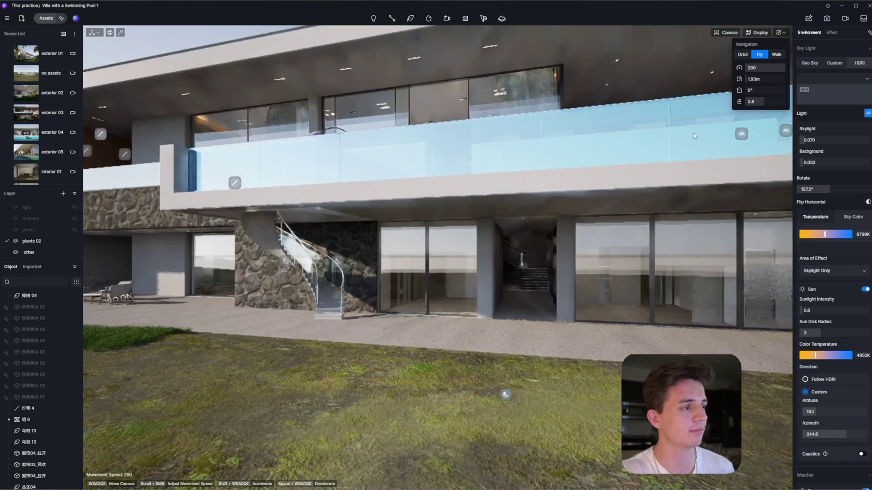
{"action": "left_click", "coordinate": [472, 217]}
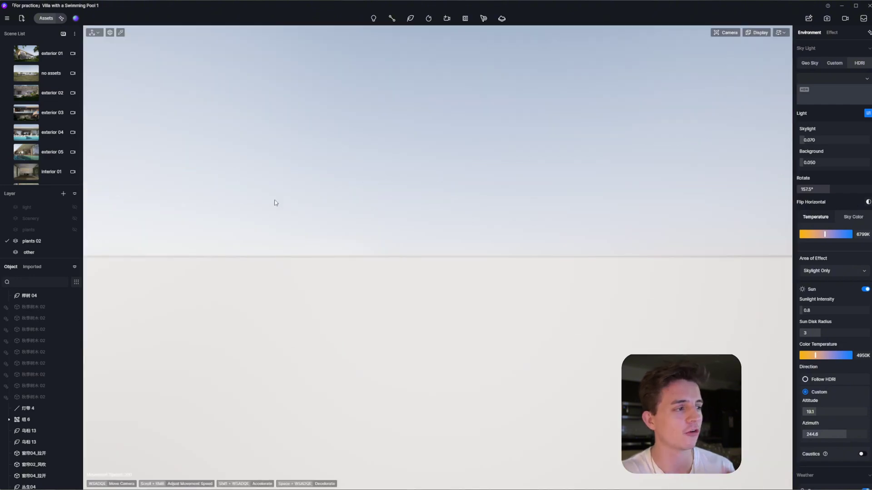
{"action": "right_click_drag", "start_coordinate": [446, 218], "coordinate": [624, 183]}
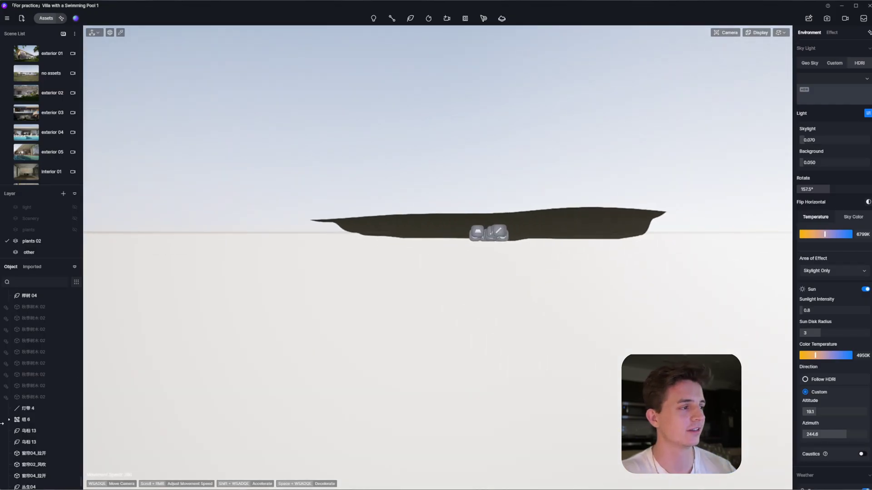
{"action": "left_click", "coordinate": [39, 431]}
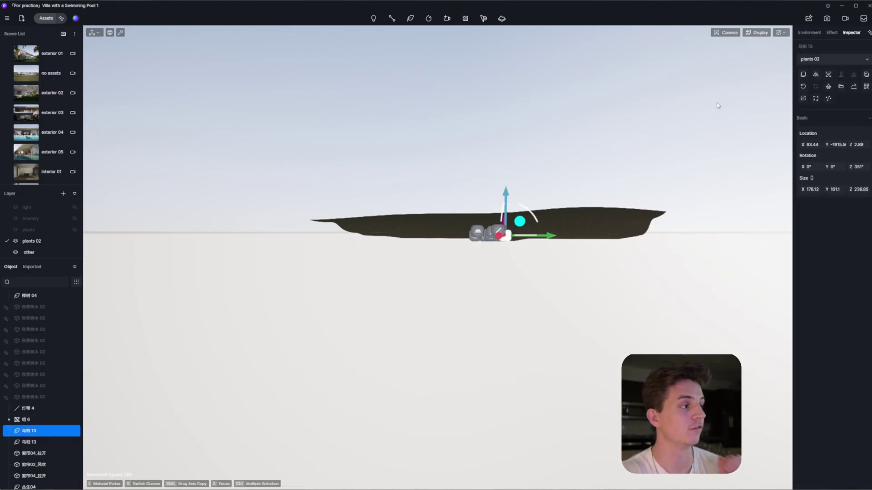
{"action": "key", "text": "z"}
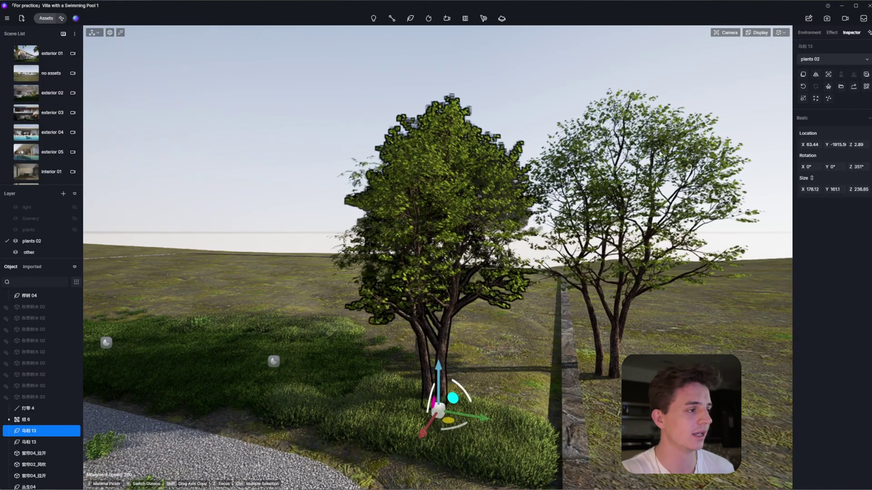
{"action": "right_click_drag", "start_coordinate": [599, 227], "coordinate": [467, 222]}
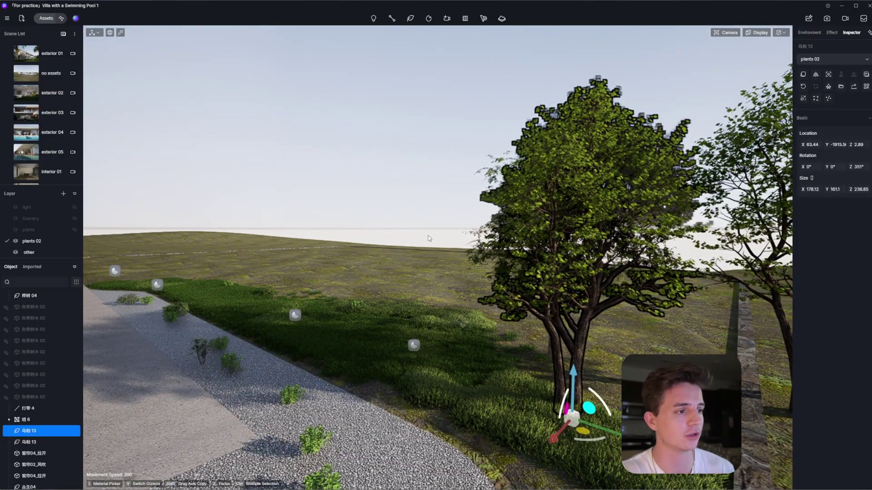
{"action": "scroll", "coordinate": [429, 238], "scroll_direction": "up", "scroll_amount": 5}
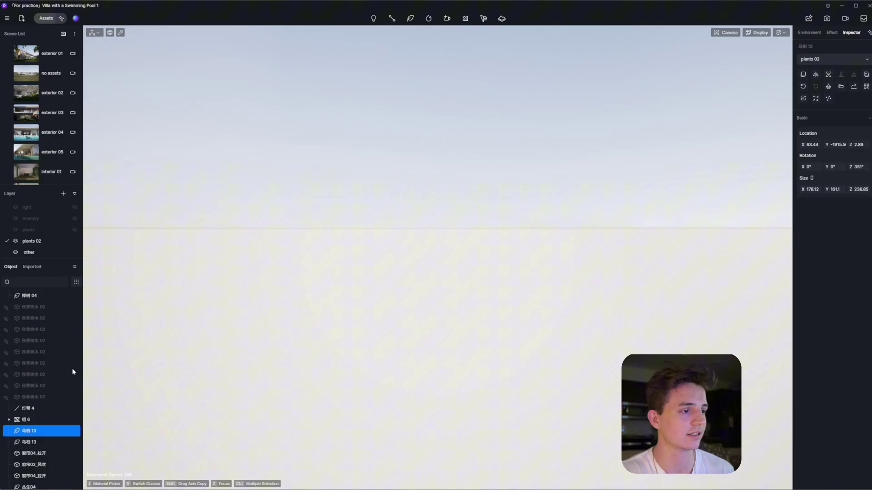
Focus on 乌桕 13 from its right-click menu, then switch to the 'no assets' scene.
{"action": "right_click", "coordinate": [40, 430]}
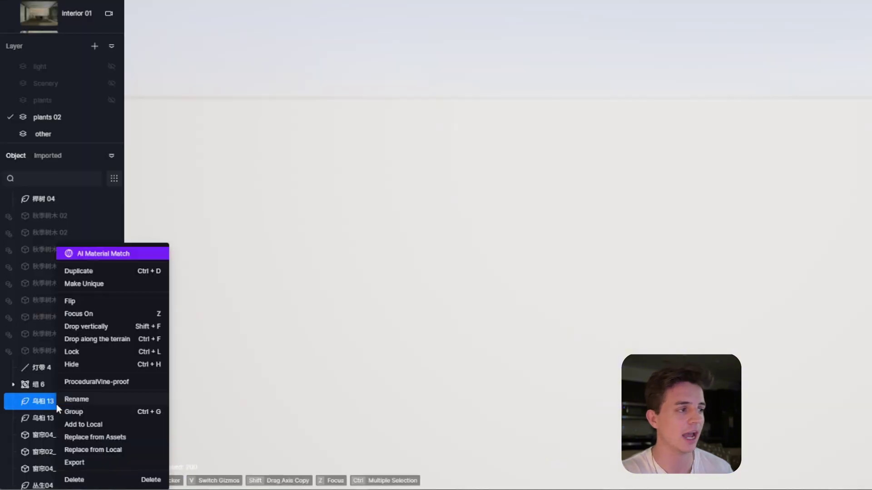
{"action": "left_click", "coordinate": [79, 313]}
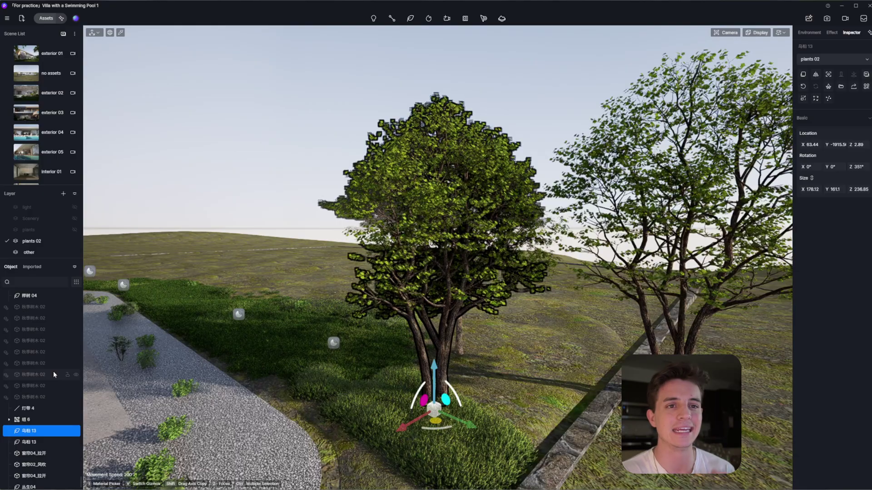
{"action": "left_click", "coordinate": [50, 74]}
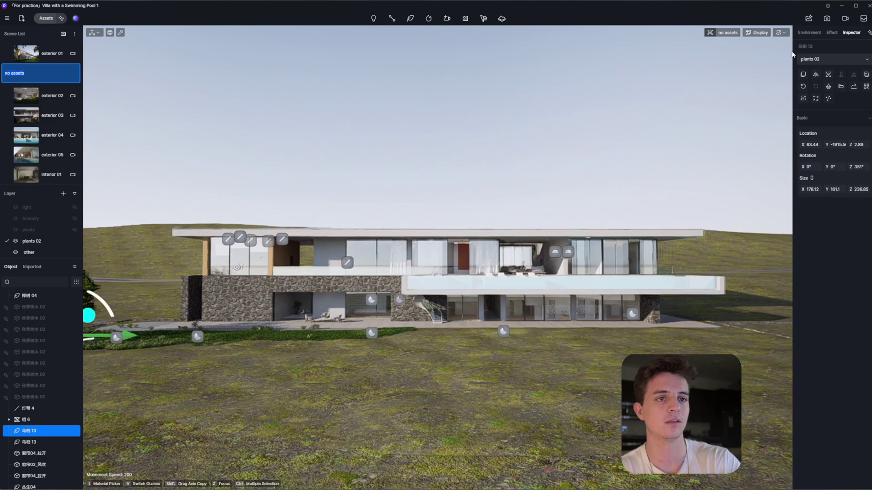
Switch the viewport to wireframe display and move the camera along the building.
{"action": "left_click", "coordinate": [761, 35]}
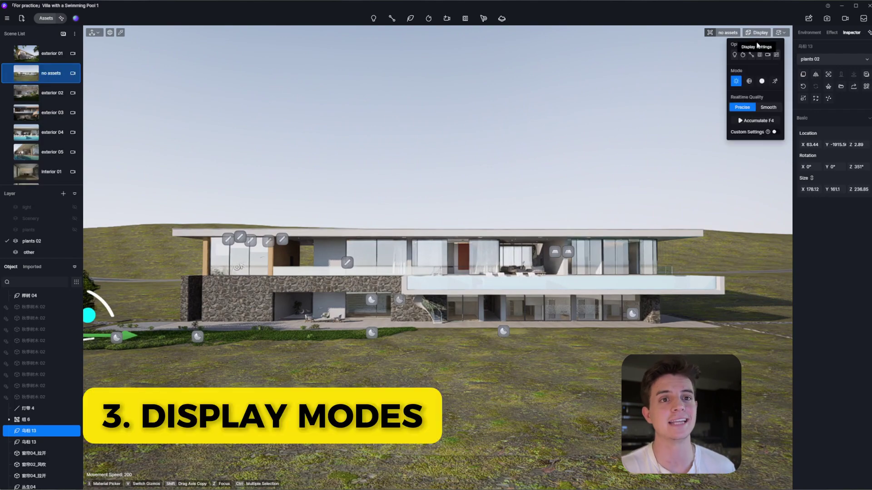
{"action": "left_click", "coordinate": [749, 82]}
{"action": "left_click", "coordinate": [735, 81]}
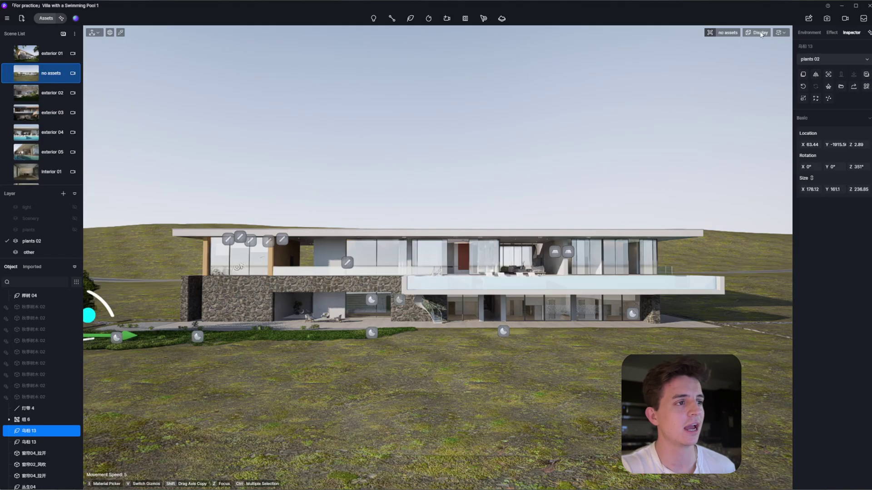
{"action": "left_click", "coordinate": [749, 81]}
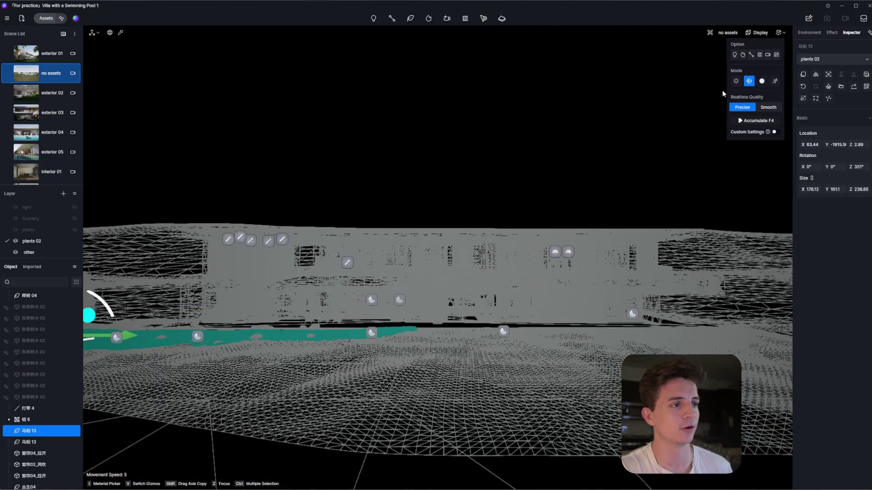
{"action": "right_click_drag", "start_coordinate": [522, 268], "coordinate": [541, 251]}
{"action": "key", "text": "w"}
{"action": "key", "text": "d"}
{"action": "key", "text": "s"}
{"action": "key", "text": "s"}
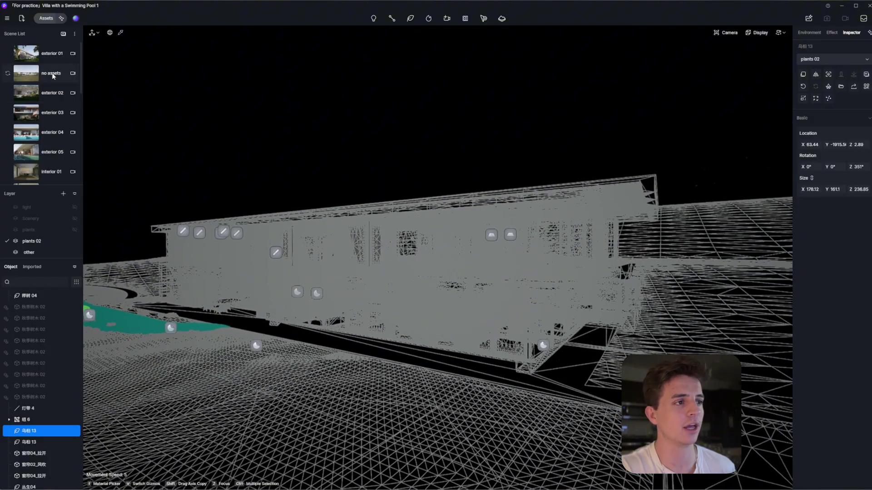
Return to the 'no assets' view, preview clay mode, and keep realtime quality on Precise instead of Smooth.
{"action": "left_click", "coordinate": [50, 73]}
{"action": "left_click", "coordinate": [760, 33]}
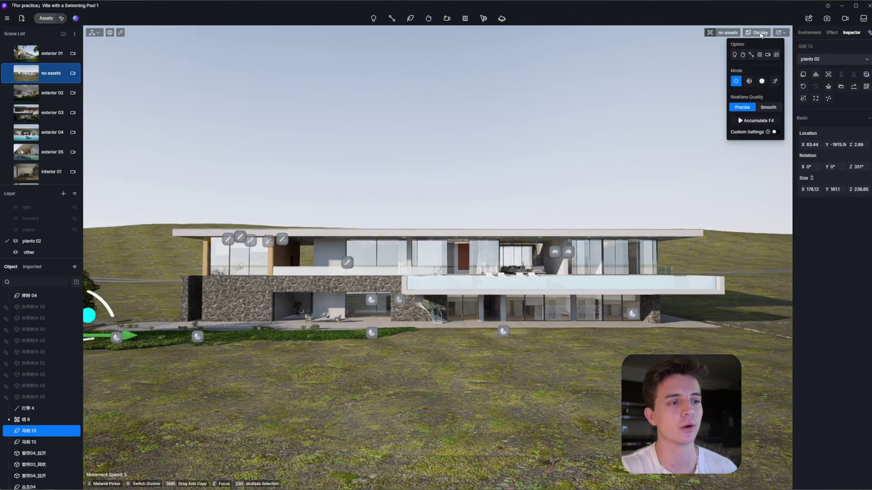
{"action": "left_click", "coordinate": [761, 83]}
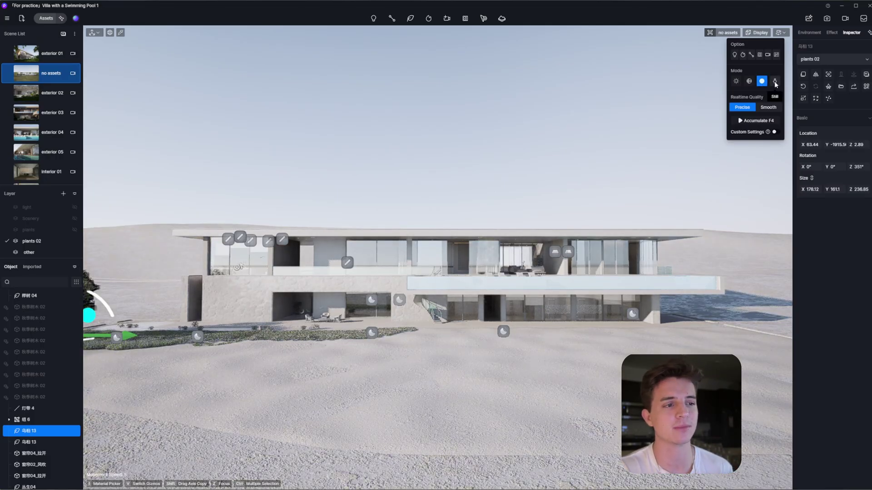
{"action": "left_click", "coordinate": [769, 107]}
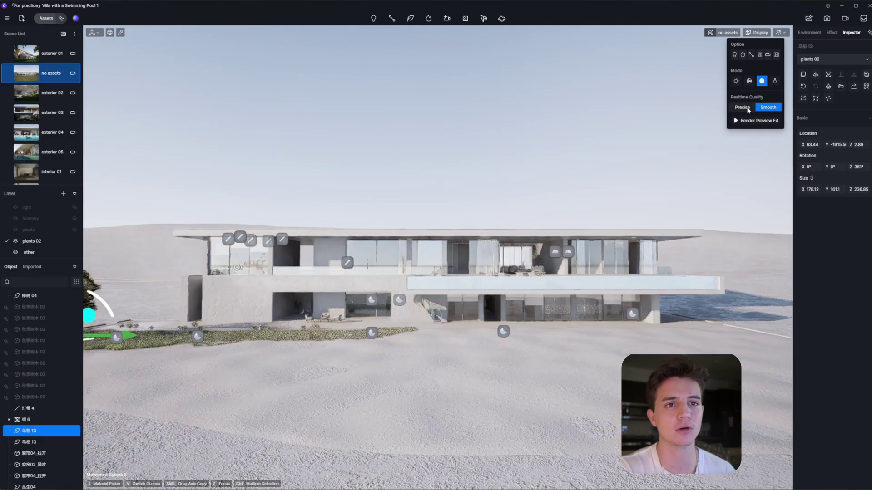
{"action": "left_click", "coordinate": [744, 108]}
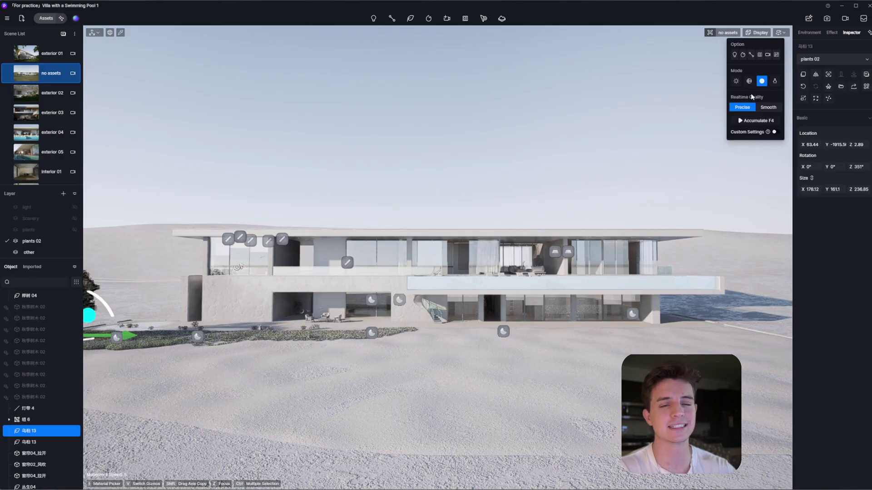
{"action": "left_click", "coordinate": [764, 36]}
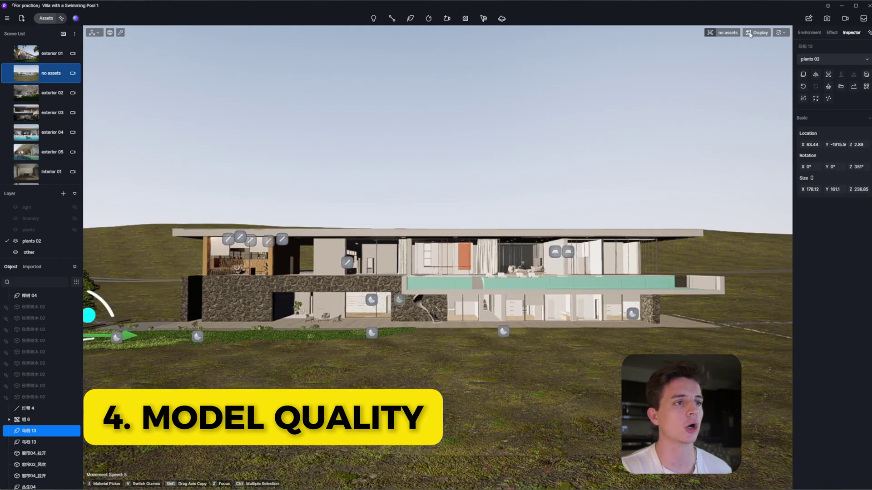
Preview the scene at high quality with F1, then drop to medium quality with F2.
{"action": "key", "text": "F1"}
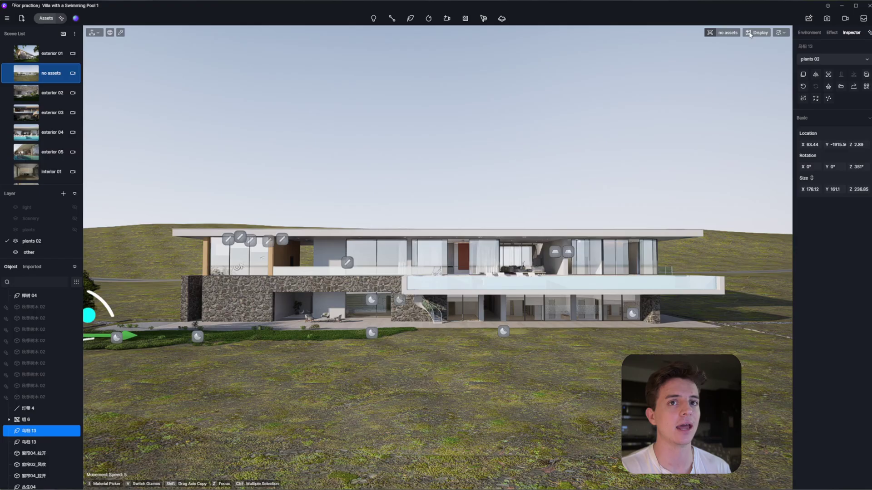
{"action": "key", "text": "F2"}
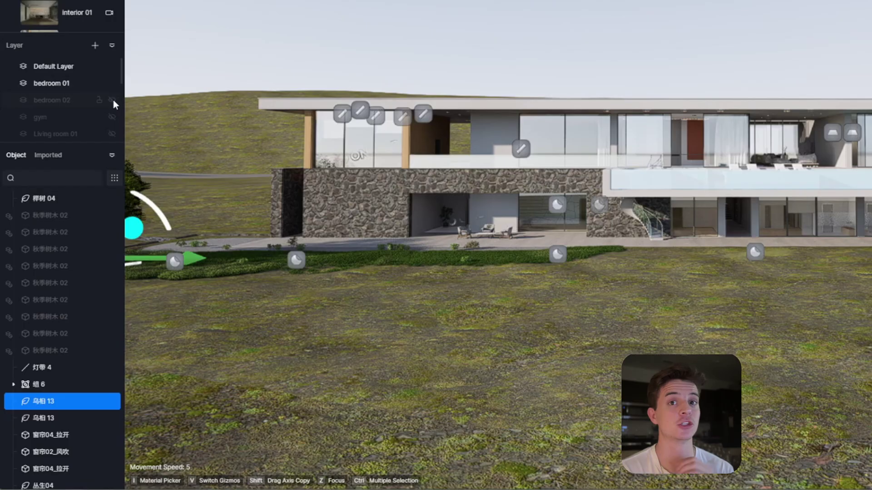
Show bedroom 02 and make it current, hide bedroom 01, and show the light, Scenery and plants layers.
{"action": "left_click", "coordinate": [75, 230]}
{"action": "scroll", "coordinate": [79, 219], "scroll_direction": "down", "scroll_amount": 1}
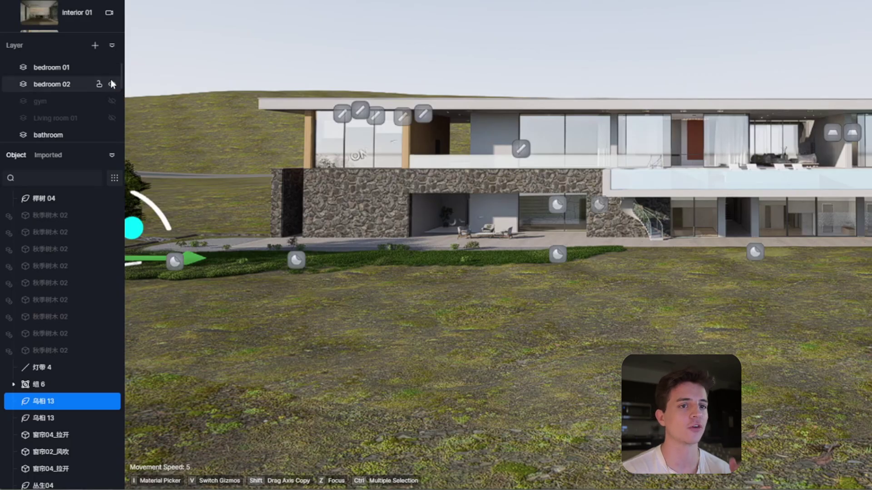
{"action": "left_click", "coordinate": [111, 80]}
{"action": "left_click", "coordinate": [113, 67]}
{"action": "left_click_drag", "start_coordinate": [121, 78], "coordinate": [122, 130]}
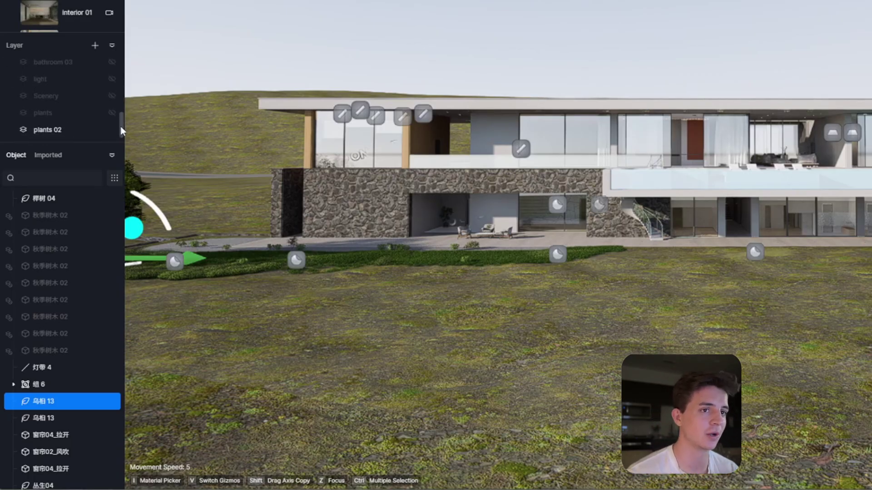
{"action": "left_click", "coordinate": [112, 79]}
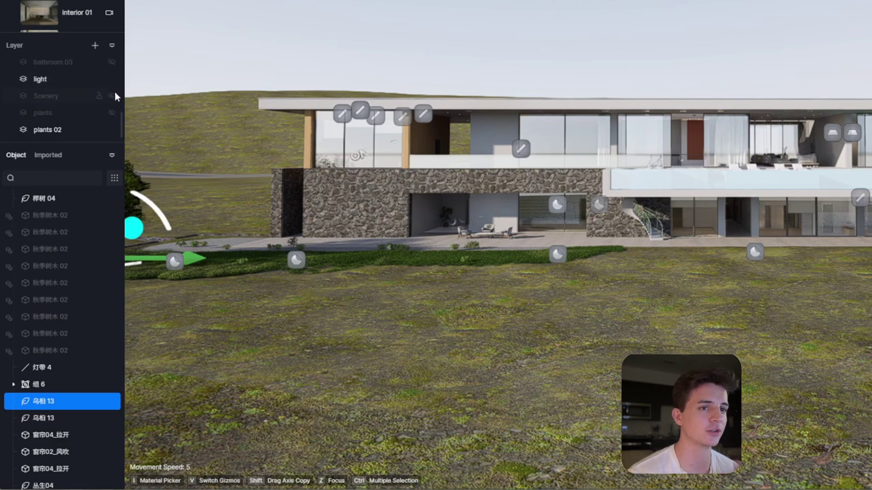
{"action": "left_click", "coordinate": [114, 96]}
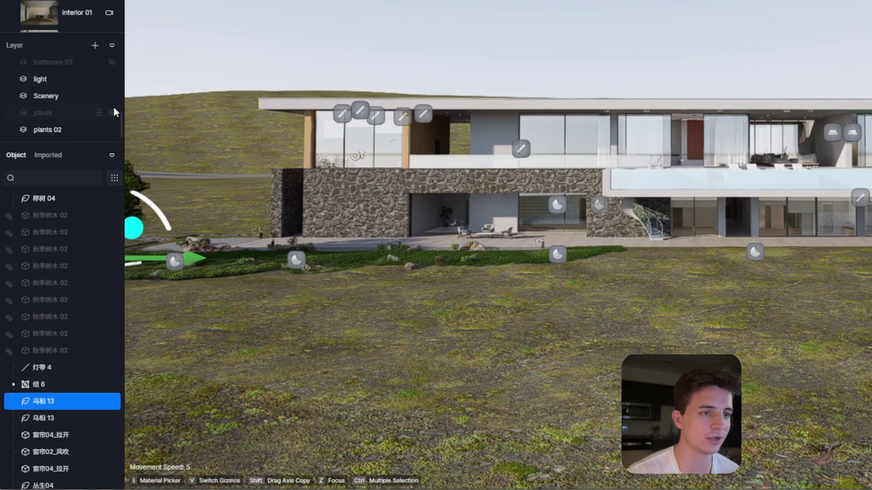
{"action": "left_click", "coordinate": [113, 111]}
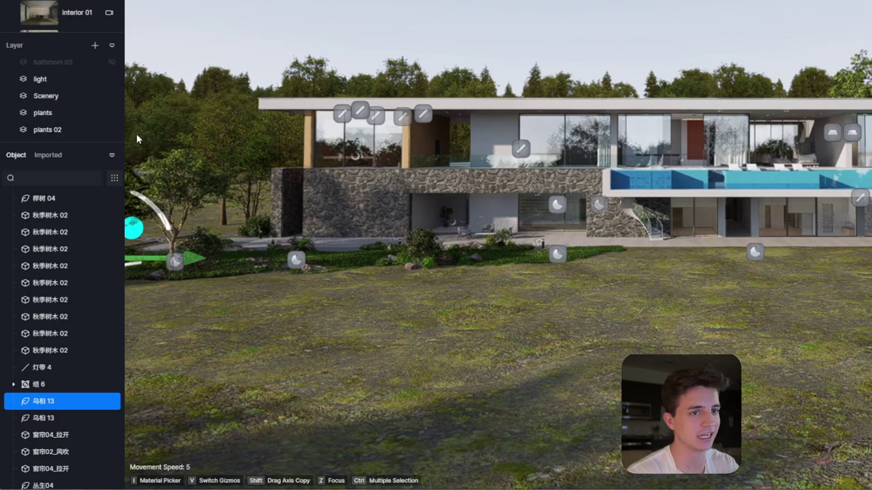
Back the camera away from the villa, hide the plants layer, and collapse the Layer section.
{"action": "left_click", "coordinate": [521, 149]}
{"action": "key", "text": "s"}
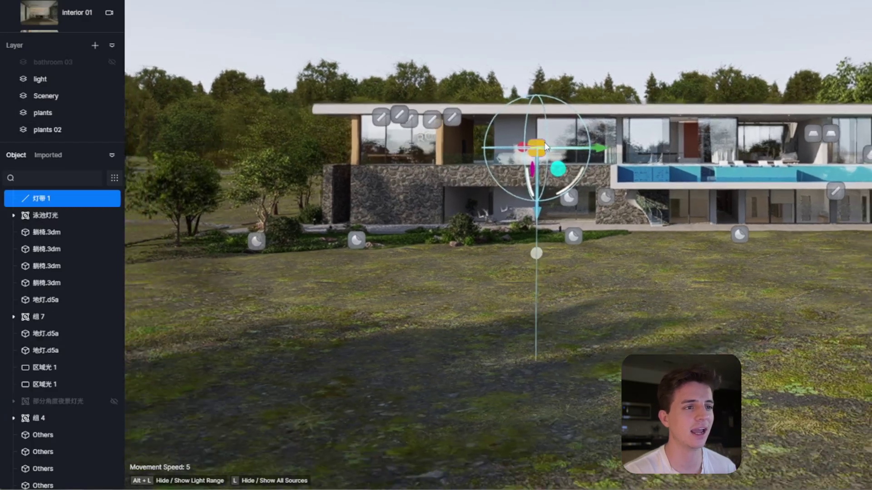
{"action": "key", "text": "s"}
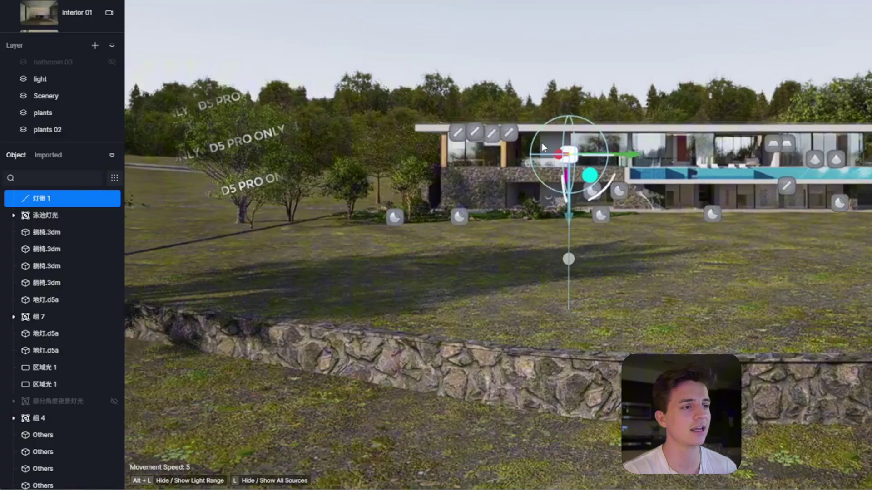
{"action": "key", "text": "s"}
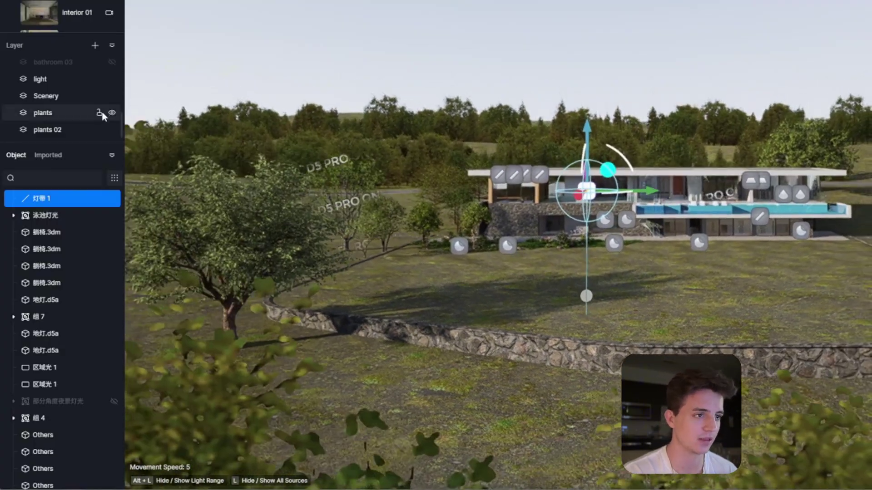
{"action": "left_click", "coordinate": [112, 112]}
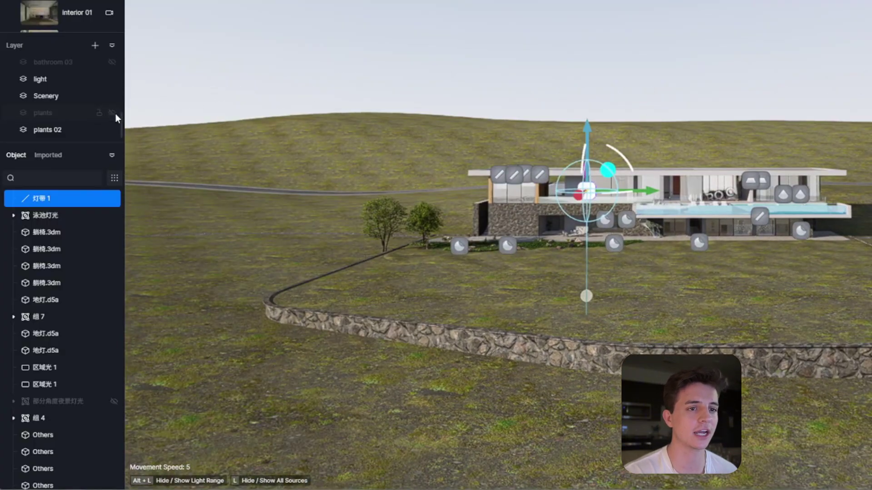
{"action": "left_click", "coordinate": [111, 45]}
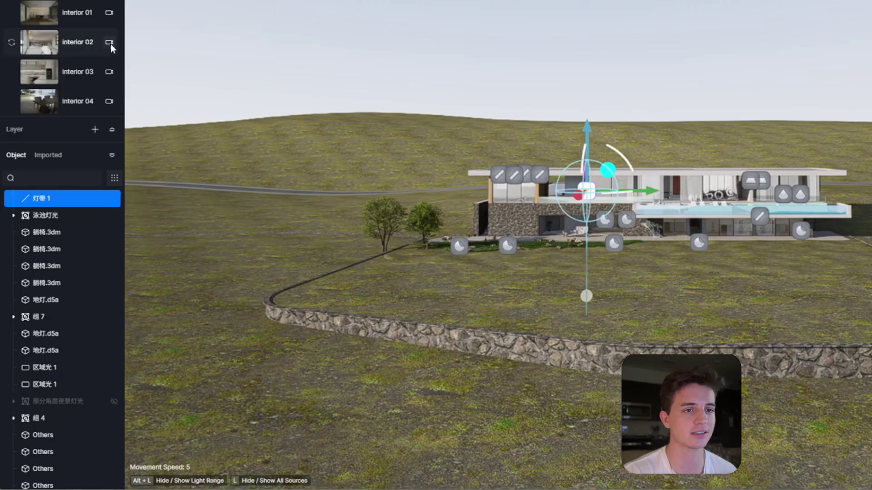
Filter the object list by Light, Model and Active Layer, settle on Nature, then briefly view Imported.
{"action": "left_click", "coordinate": [112, 130]}
{"action": "left_click", "coordinate": [114, 179]}
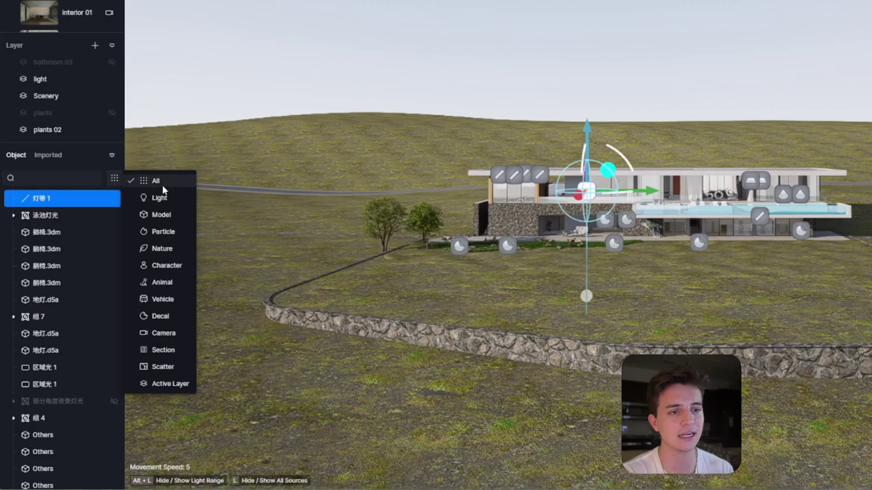
{"action": "left_click", "coordinate": [170, 200]}
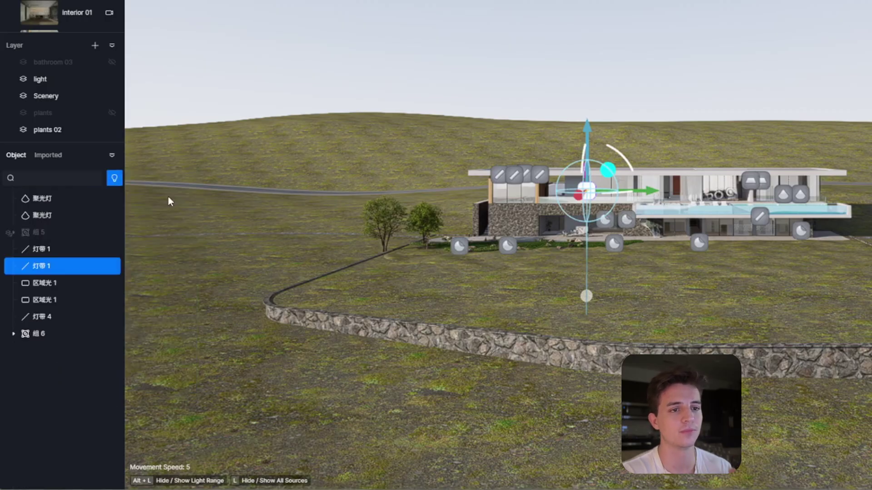
{"action": "left_click", "coordinate": [120, 179]}
{"action": "left_click", "coordinate": [159, 215]}
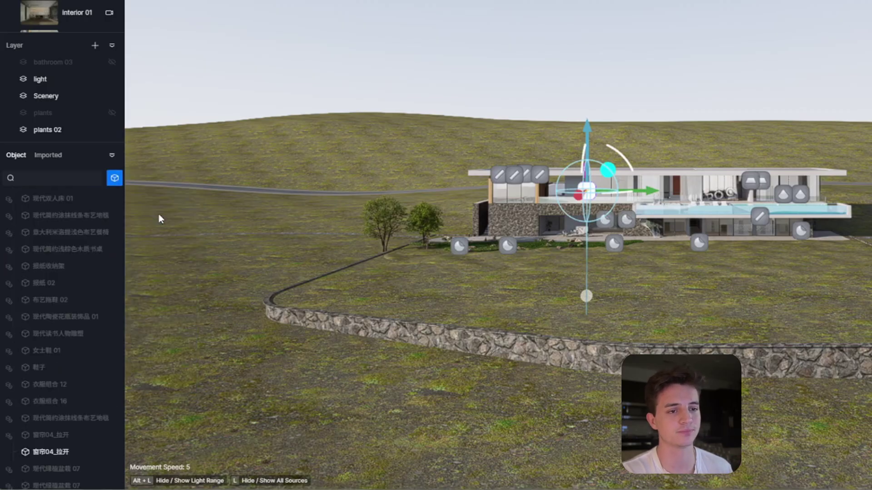
{"action": "left_click", "coordinate": [114, 184]}
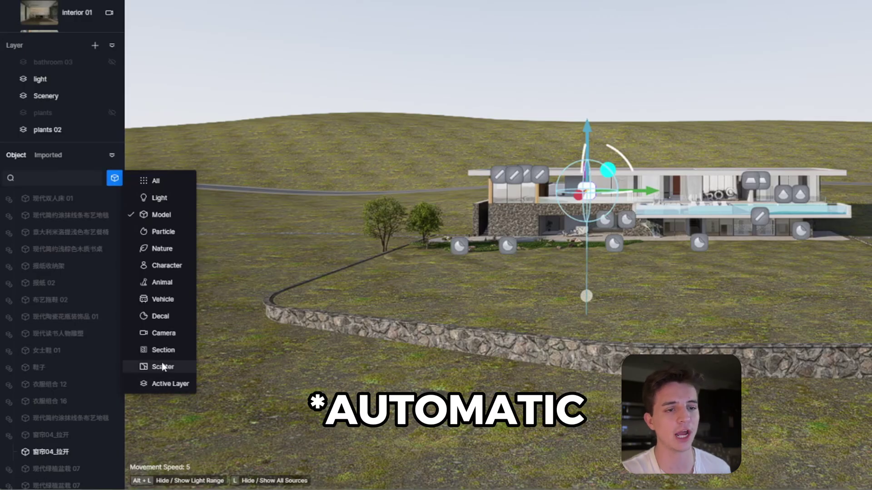
{"action": "left_click", "coordinate": [174, 384]}
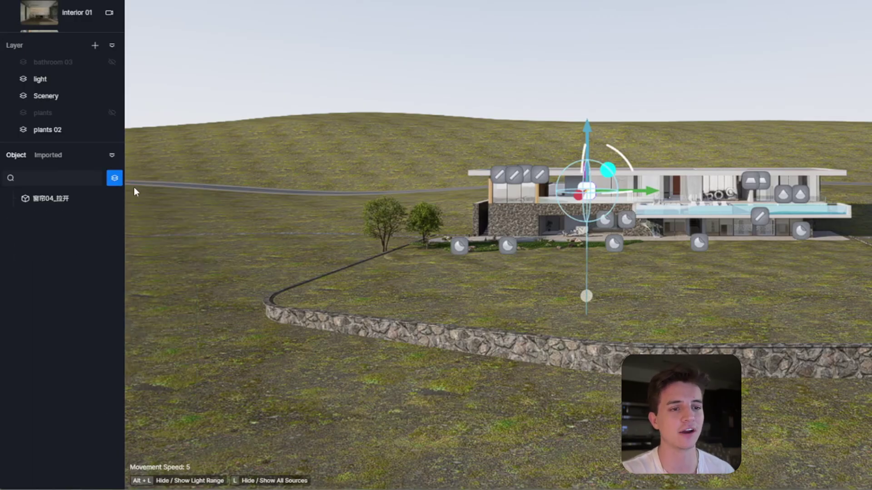
{"action": "left_click", "coordinate": [119, 181]}
{"action": "left_click", "coordinate": [172, 253]}
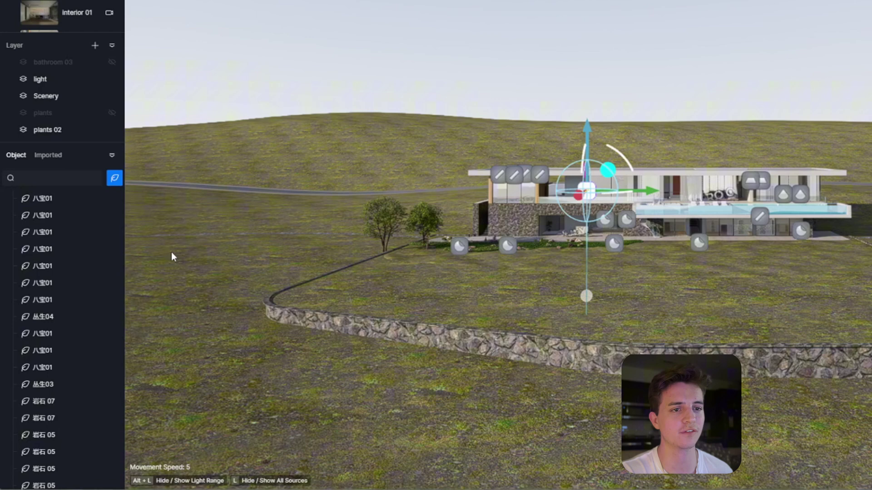
{"action": "left_click", "coordinate": [51, 155]}
{"action": "left_click", "coordinate": [13, 156]}
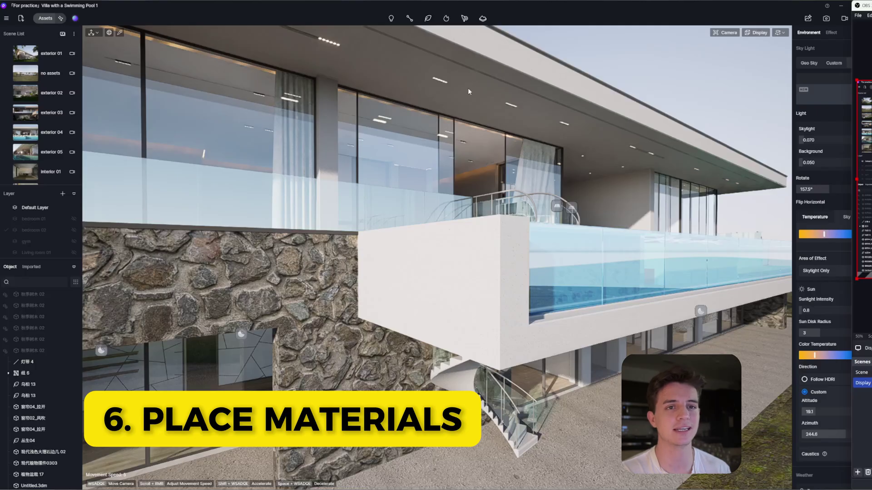
Browse the Assets library materials down to the Concrete category.
{"action": "left_click", "coordinate": [46, 18]}
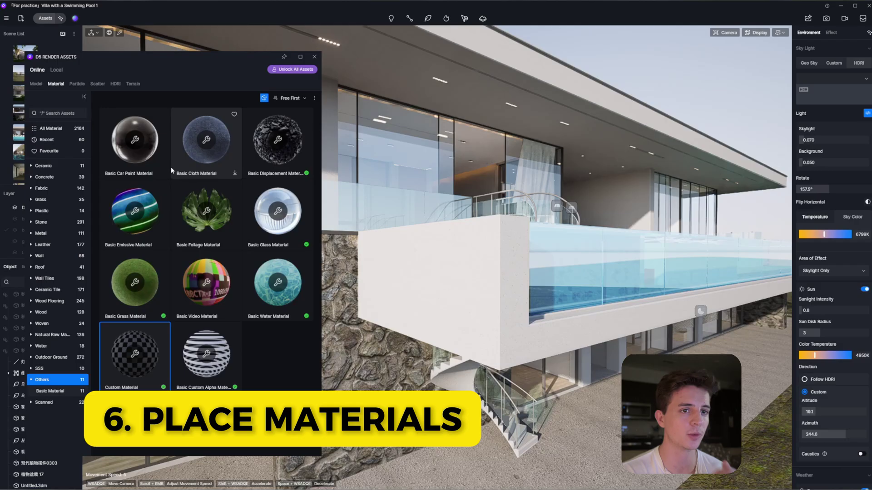
{"action": "left_click", "coordinate": [44, 131]}
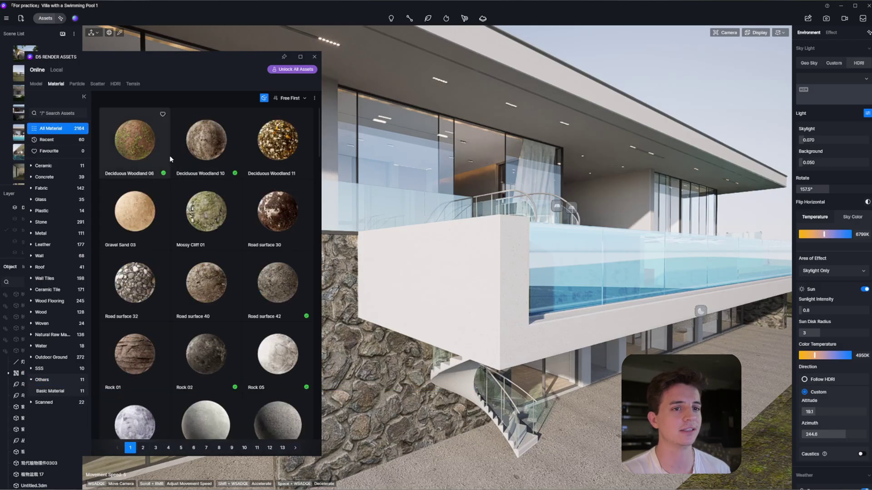
{"action": "scroll", "coordinate": [233, 198], "scroll_direction": "down", "scroll_amount": 5}
{"action": "scroll", "coordinate": [233, 203], "scroll_direction": "down", "scroll_amount": 5}
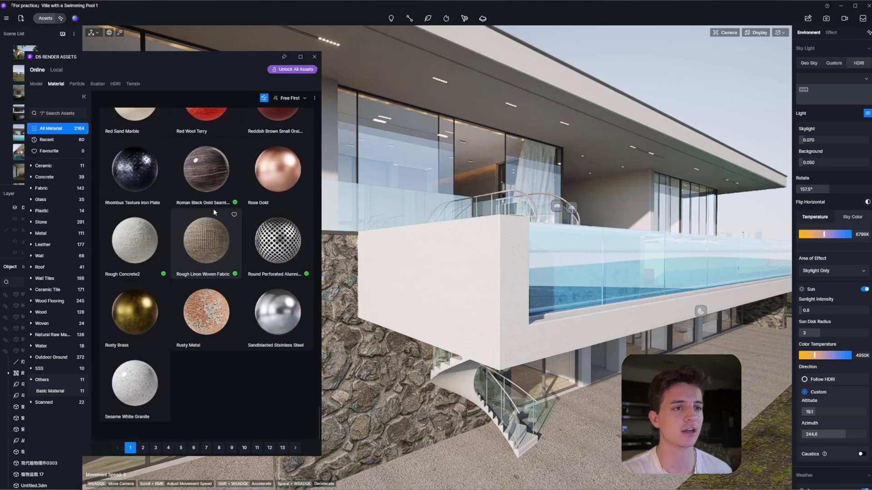
{"action": "left_click", "coordinate": [62, 179]}
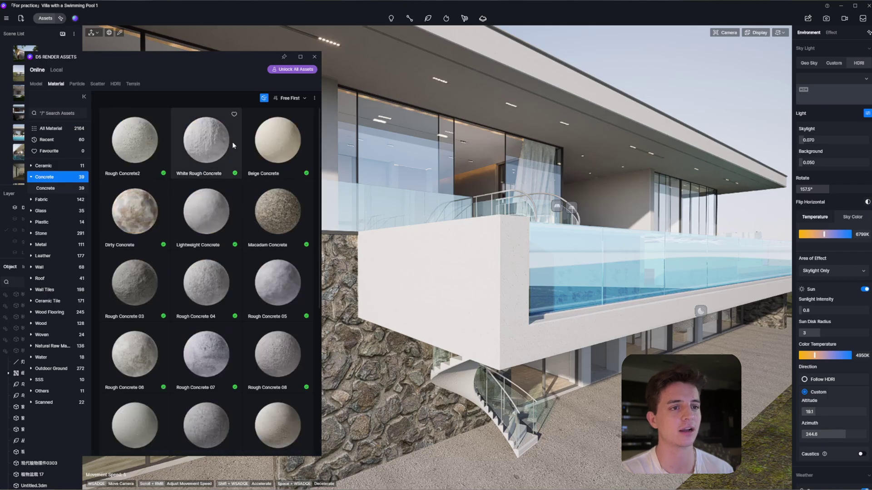
{"action": "left_click", "coordinate": [265, 99]}
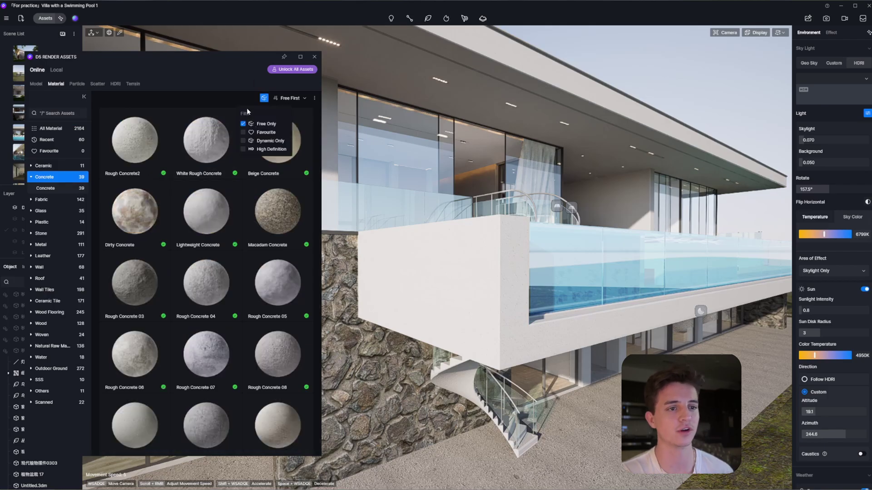
{"action": "left_click", "coordinate": [250, 96]}
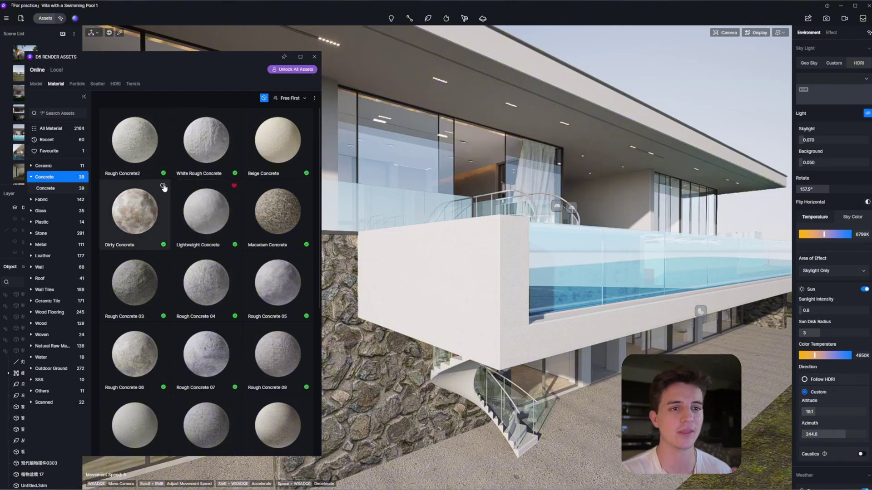
Favourite Dirty Concrete, check the Favourite list, and apply Rough Concrete 03 to the balcony wall.
{"action": "left_click", "coordinate": [163, 186]}
{"action": "left_click", "coordinate": [57, 153]}
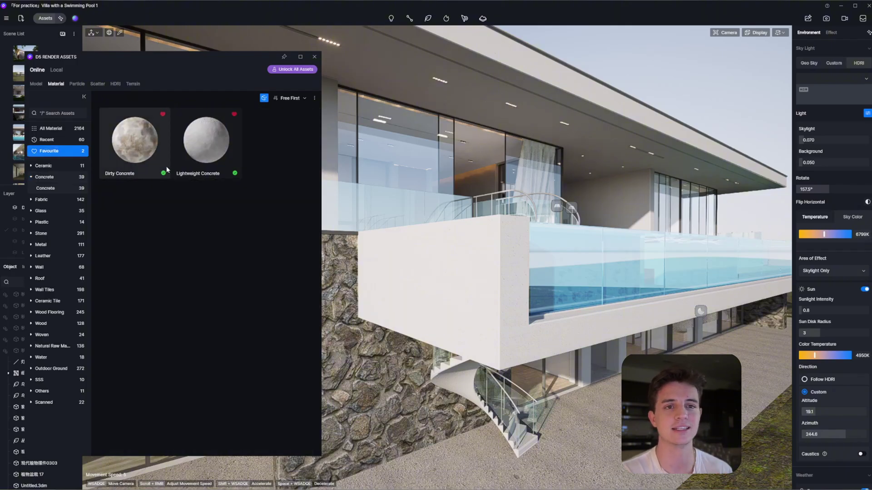
{"action": "left_click", "coordinate": [59, 177]}
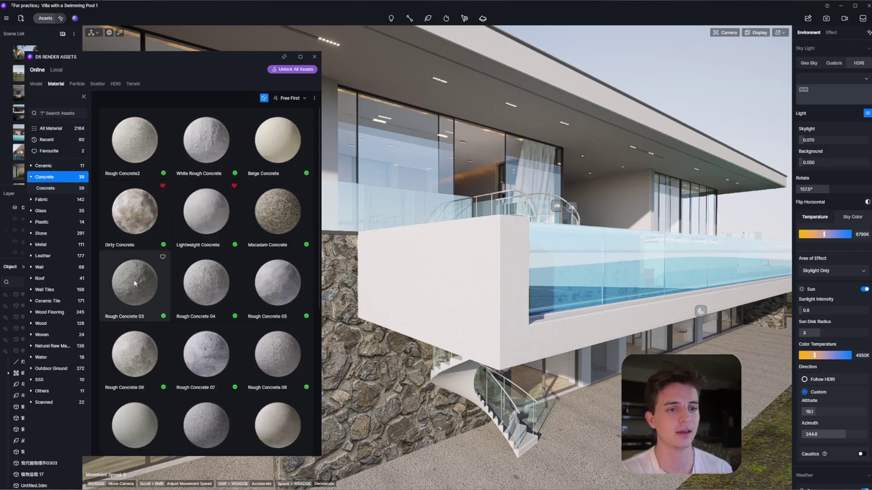
{"action": "left_click", "coordinate": [134, 282]}
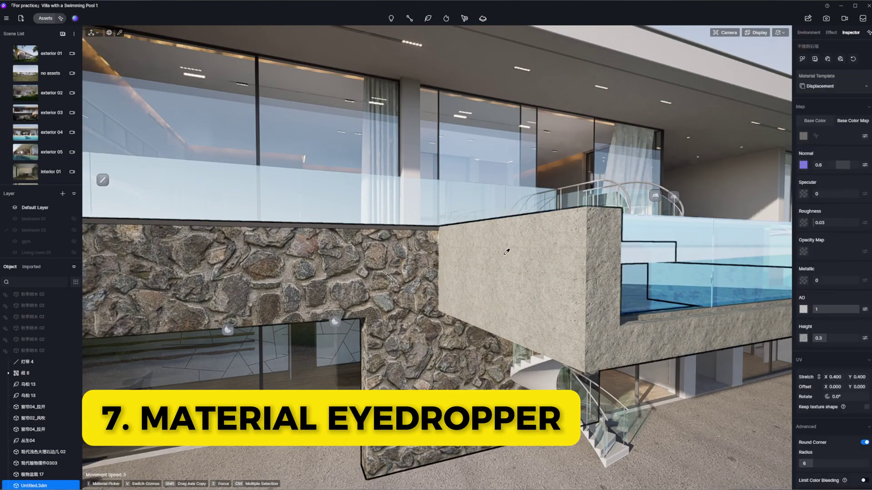
{"action": "left_click", "coordinate": [506, 252]}
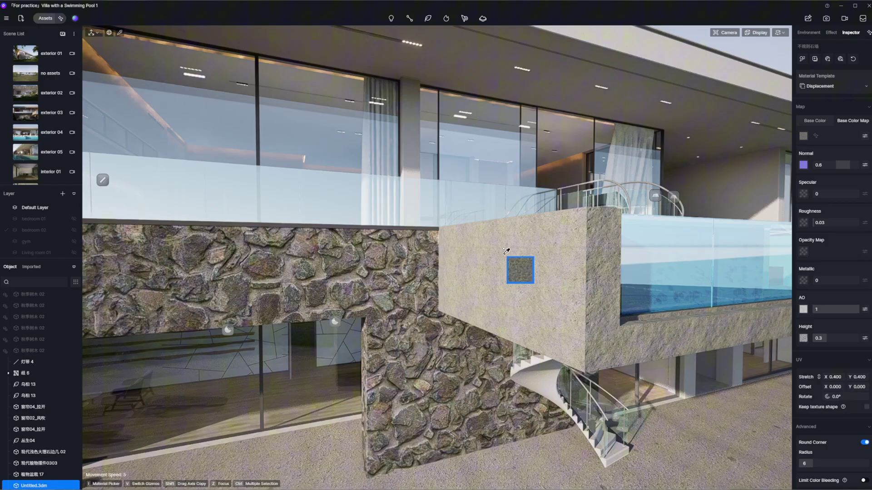
Eyedrop the stone wall material onto the balcony wall, then put light concrete back on it.
{"action": "left_click", "coordinate": [506, 251]}
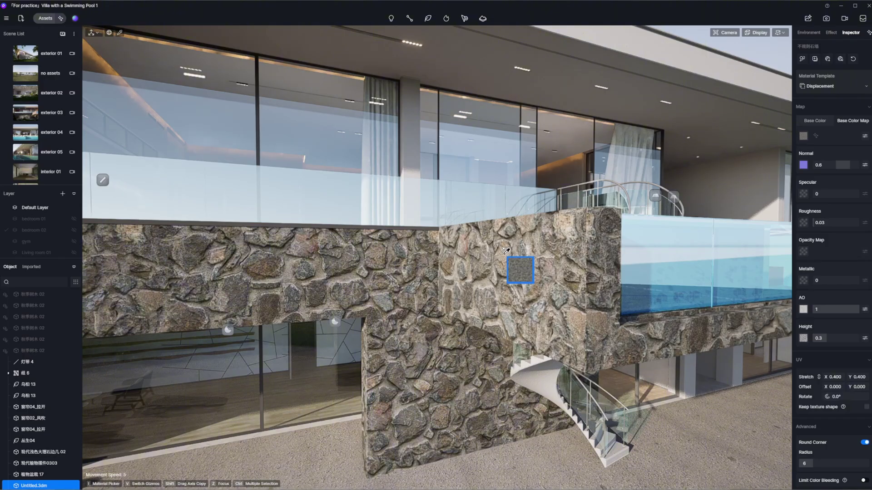
{"action": "key", "text": "Escape"}
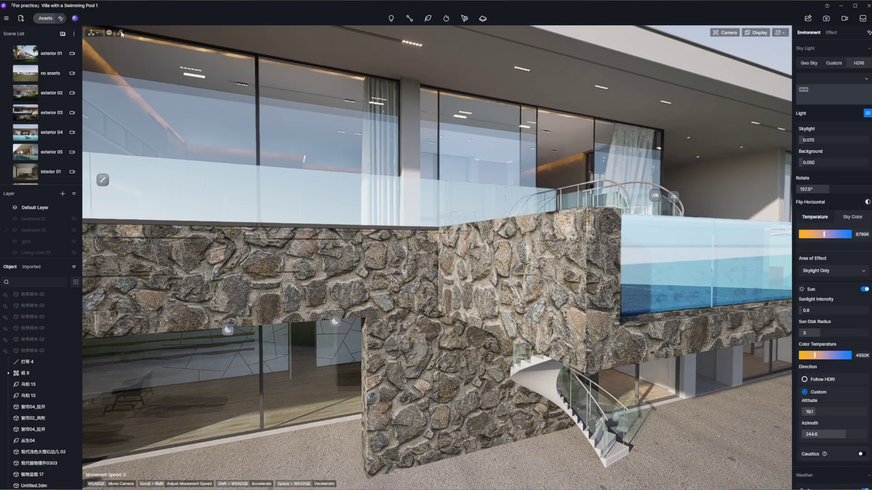
{"action": "left_click", "coordinate": [399, 391]}
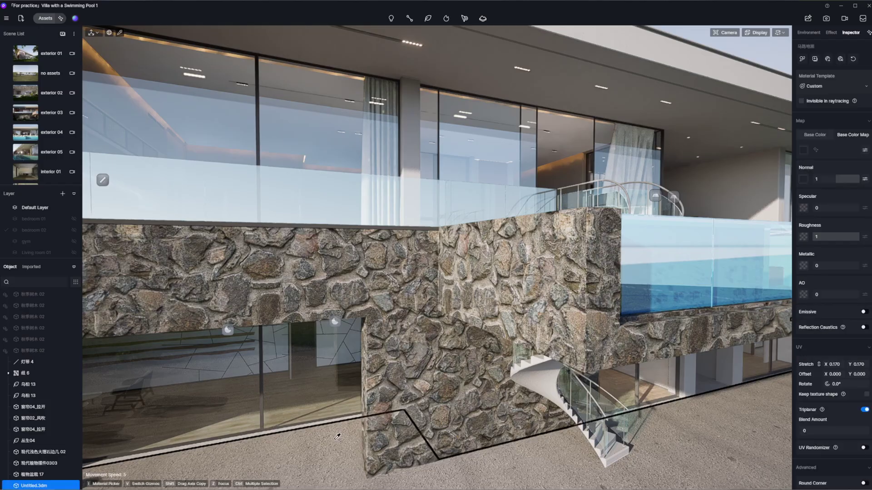
{"action": "left_click", "coordinate": [524, 273], "text": "alt"}
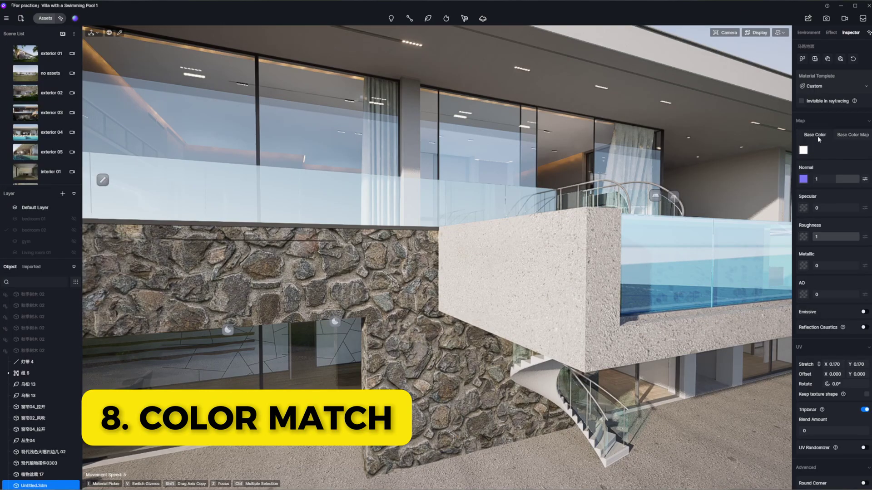
Eyedrop the stone wall, then the D6CCC2 beige swatch, into the balcony concrete's Base Color.
{"action": "left_click", "coordinate": [804, 151]}
{"action": "left_click", "coordinate": [805, 166]}
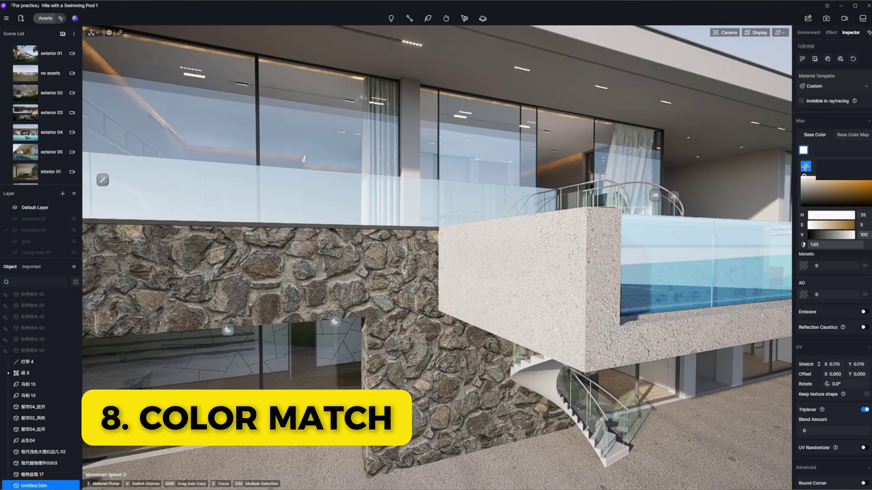
{"action": "left_click", "coordinate": [267, 268]}
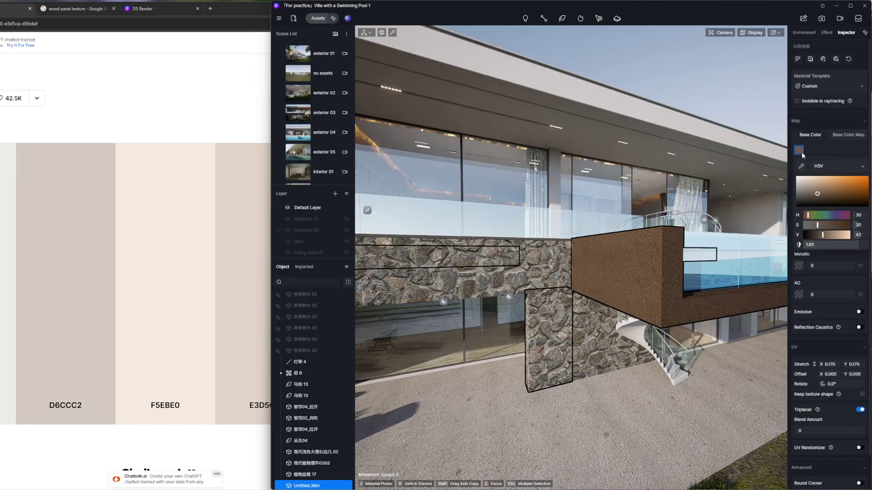
{"action": "left_click", "coordinate": [801, 166]}
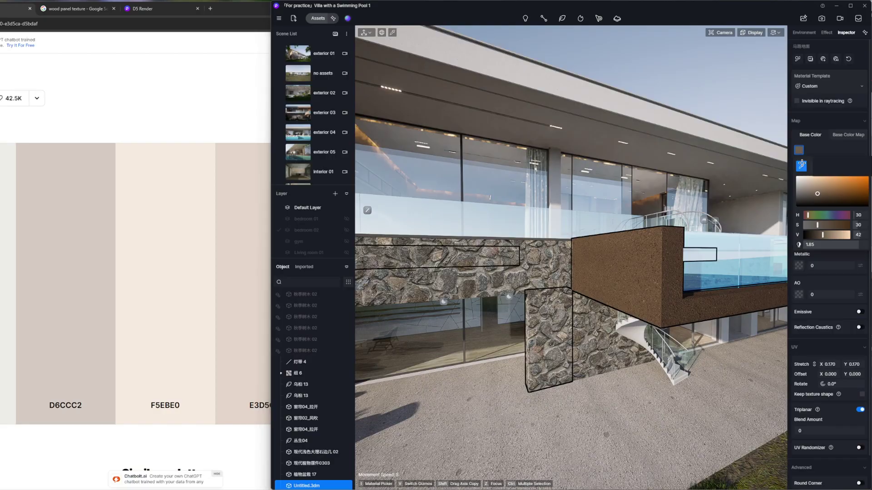
{"action": "left_click", "coordinate": [69, 203]}
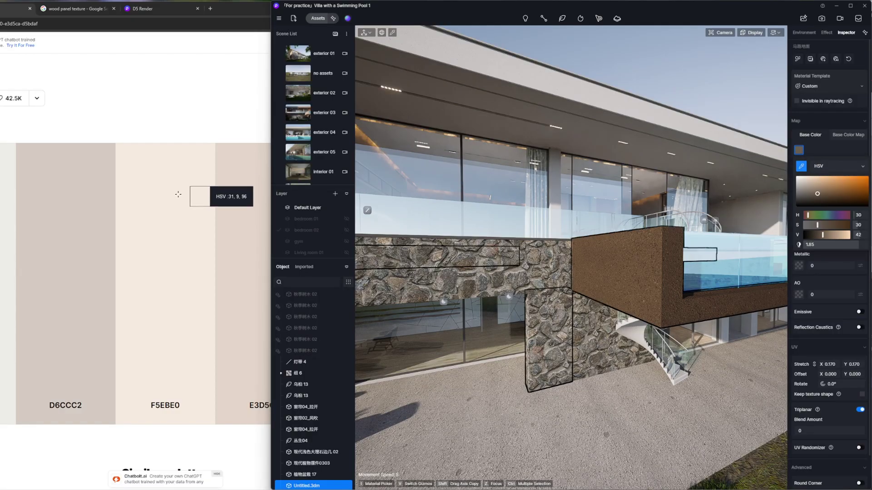
{"action": "left_click", "coordinate": [69, 203]}
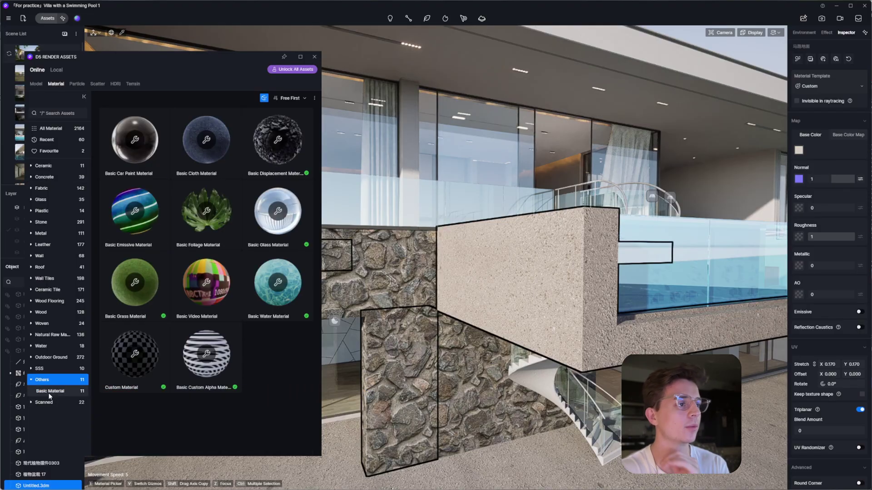
Apply Basic Displacement Material to the balcony wall and batch-import the six Poliigon paver textures.
{"action": "left_click", "coordinate": [266, 122]}
{"action": "left_click_drag", "start_coordinate": [265, 121], "coordinate": [538, 282]}
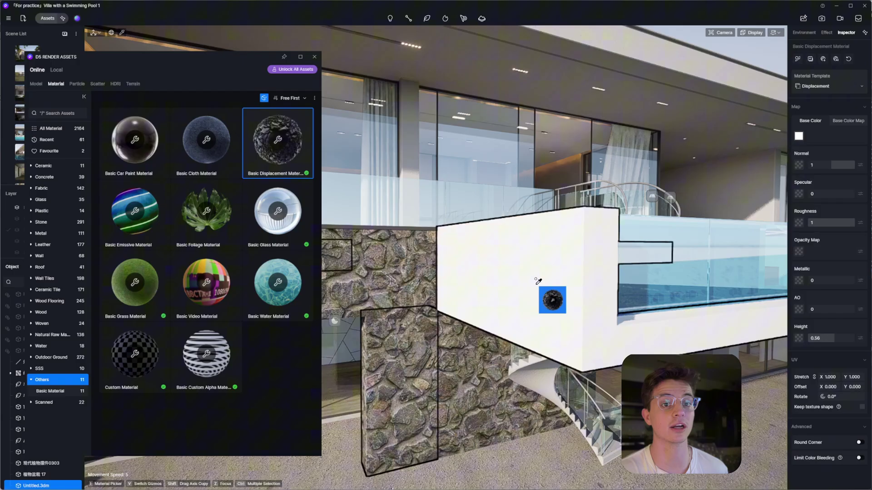
{"action": "left_click", "coordinate": [823, 59]}
{"action": "left_click", "coordinate": [201, 68]}
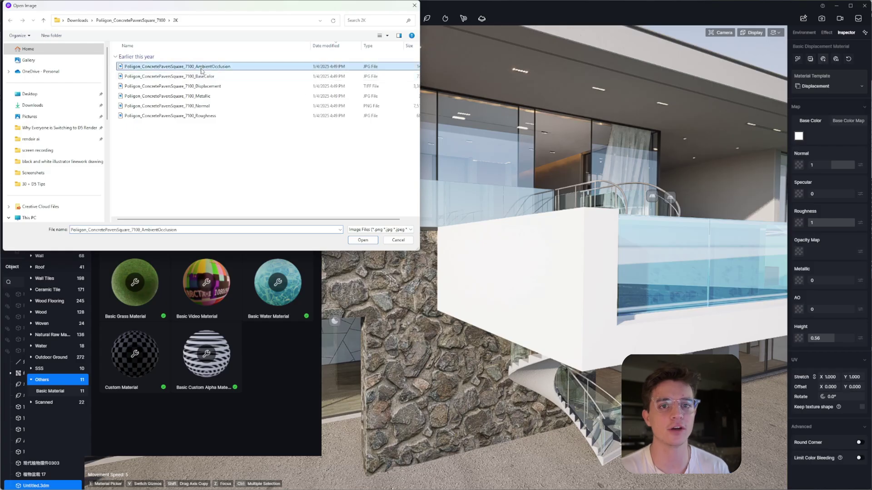
{"action": "left_click", "coordinate": [200, 116], "text": "shift"}
{"action": "left_click", "coordinate": [363, 240]}
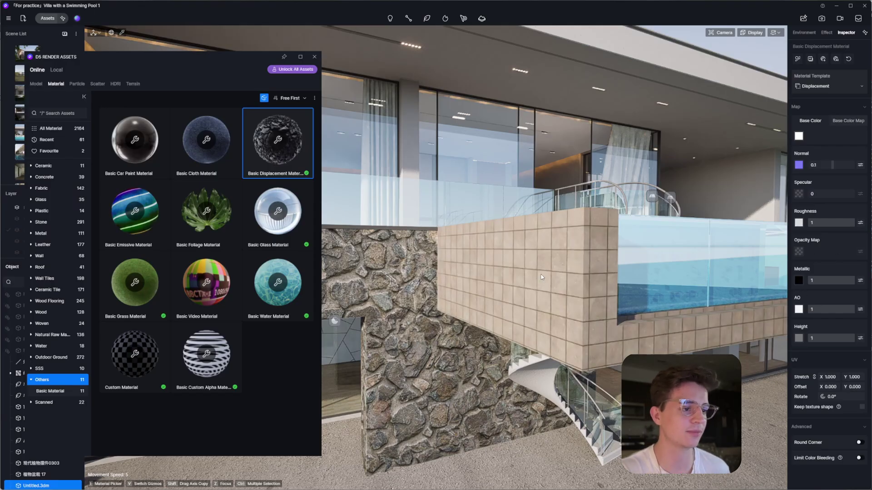
Frame the wall corner and replace its material with a blank Custom Material.
{"action": "key", "text": "Escape"}
{"action": "right_click_drag", "start_coordinate": [540, 278], "coordinate": [541, 278]}
{"action": "key", "text": "w"}
{"action": "key", "text": "w"}
{"action": "key", "text": "a"}
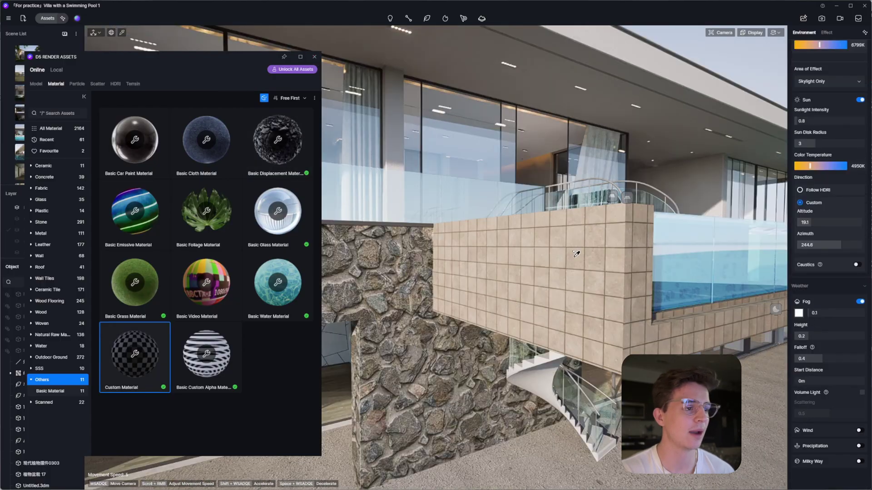
{"action": "left_click_drag", "start_coordinate": [135, 354], "coordinate": [708, 149]}
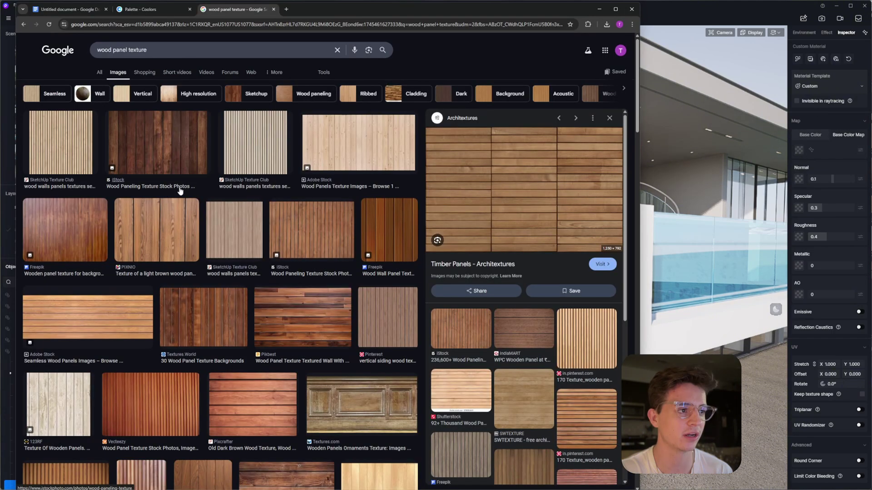
Save the Timber Panels image from the web page to disk.
{"action": "scroll", "coordinate": [218, 273], "scroll_direction": "down", "scroll_amount": 3}
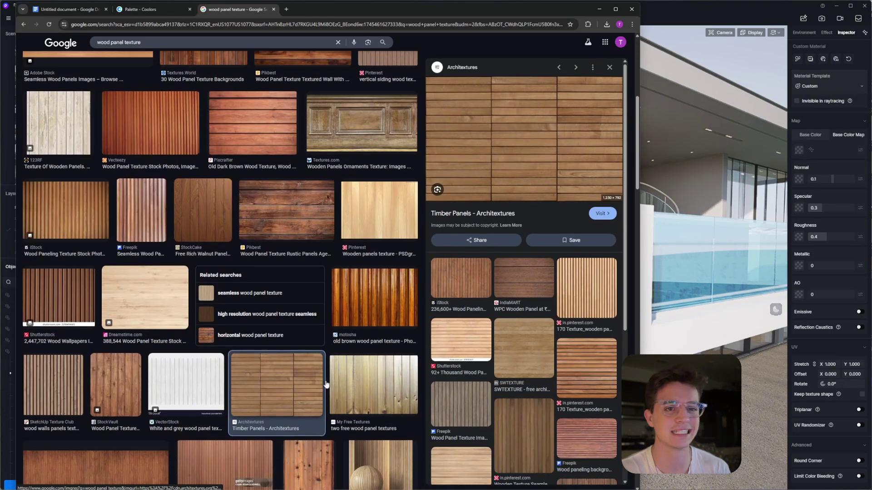
{"action": "right_click", "coordinate": [522, 154]}
{"action": "left_click", "coordinate": [563, 267]}
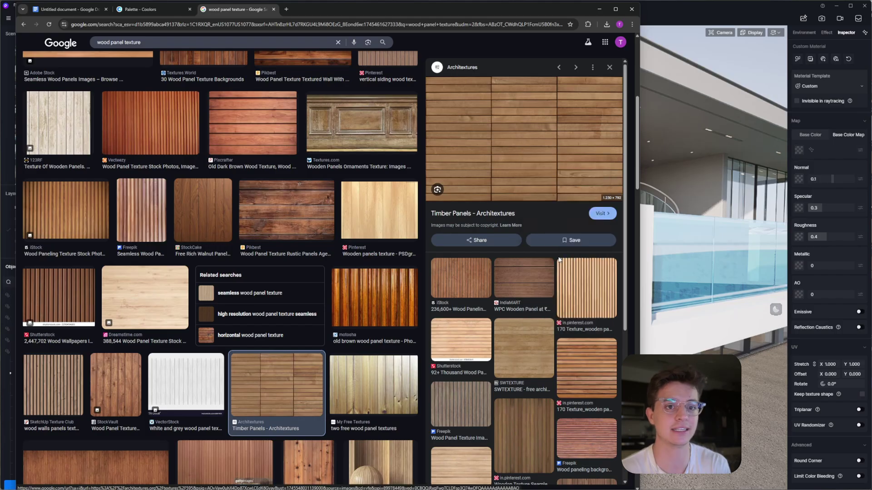
{"action": "key", "text": "Return"}
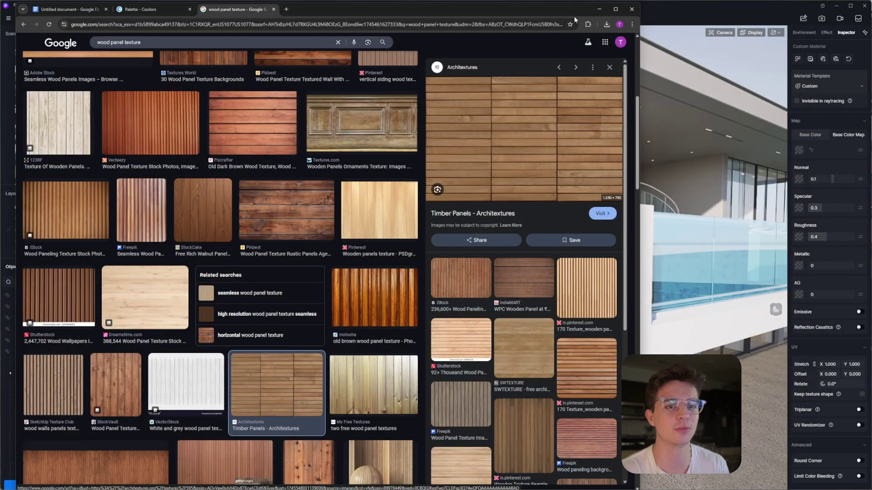
Load the saved wood panel image as the balcony wall's Base Color map.
{"action": "left_click", "coordinate": [599, 9]}
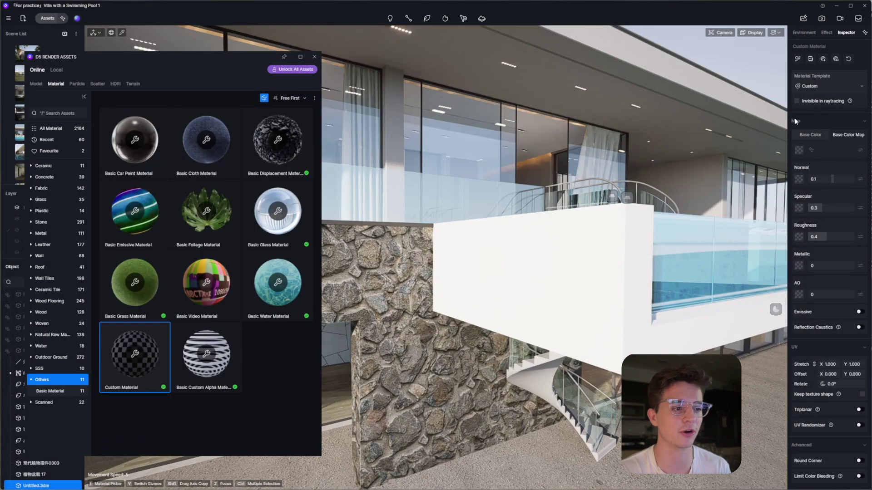
{"action": "left_click", "coordinate": [801, 151]}
{"action": "double_click", "coordinate": [124, 74]}
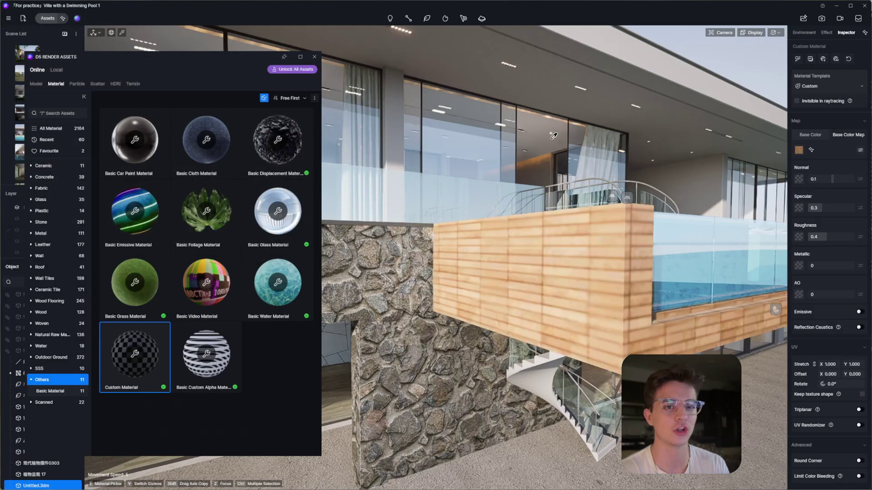
{"action": "scroll", "coordinate": [630, 258], "scroll_direction": "up", "scroll_amount": 5}
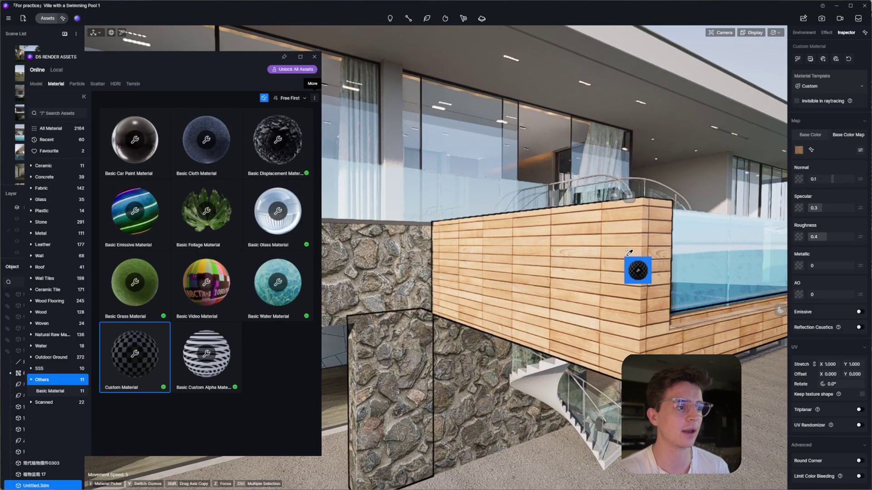
{"action": "right_click", "coordinate": [617, 283]}
{"action": "middle_click_drag", "start_coordinate": [616, 284], "coordinate": [653, 285]}
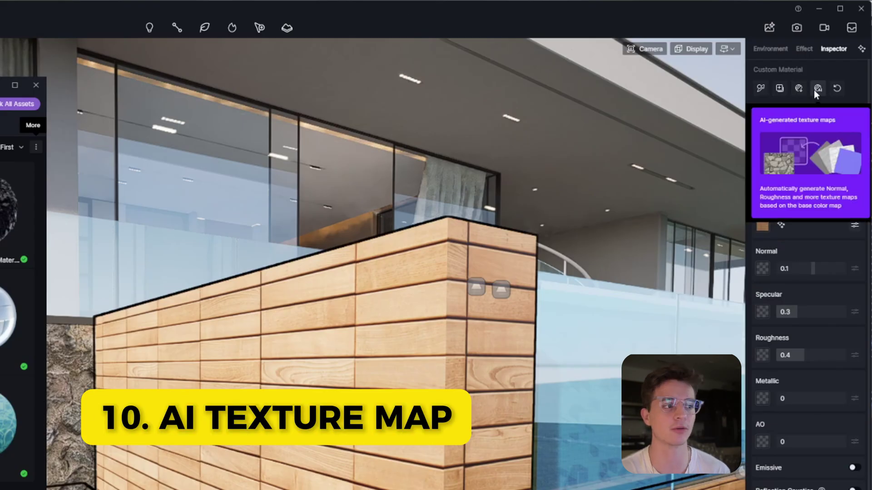
Generate AI normal, roughness and AO maps from the wood base colour and enable Triplanar.
{"action": "left_click", "coordinate": [813, 90]}
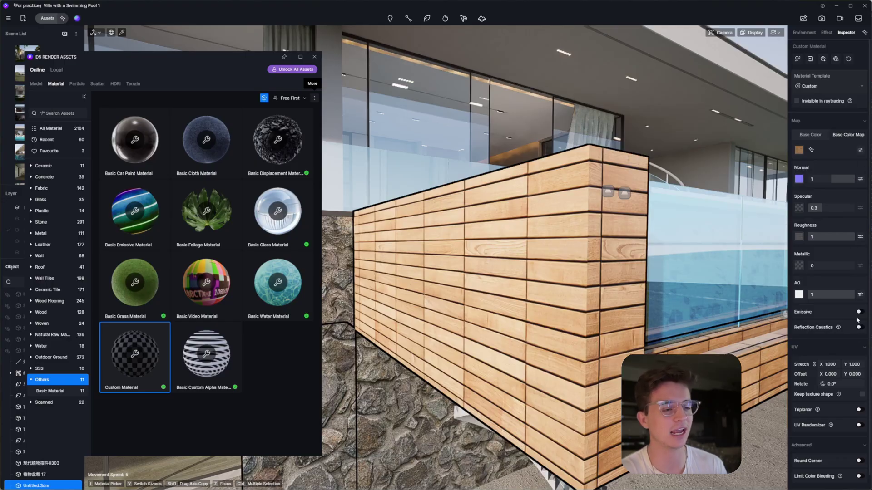
{"action": "left_click", "coordinate": [859, 410]}
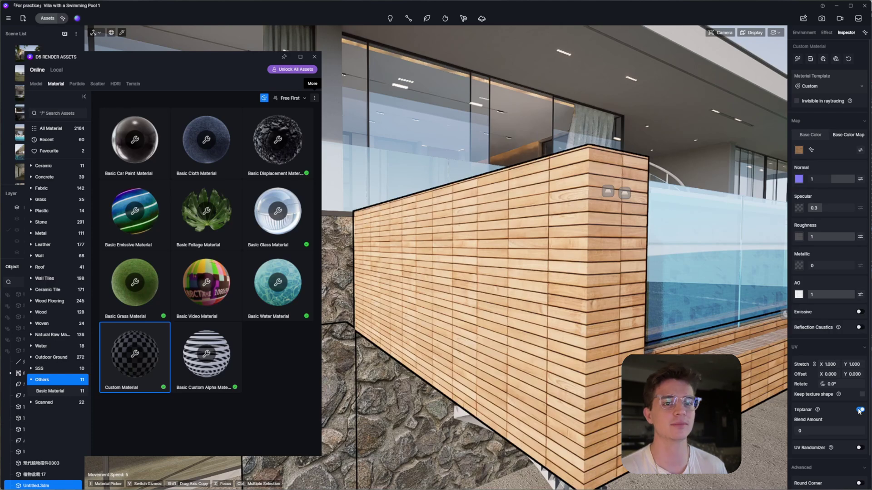
Run Make Seamless on the wood base-colour texture and zoom into the generated preview.
{"action": "left_click", "coordinate": [800, 151]}
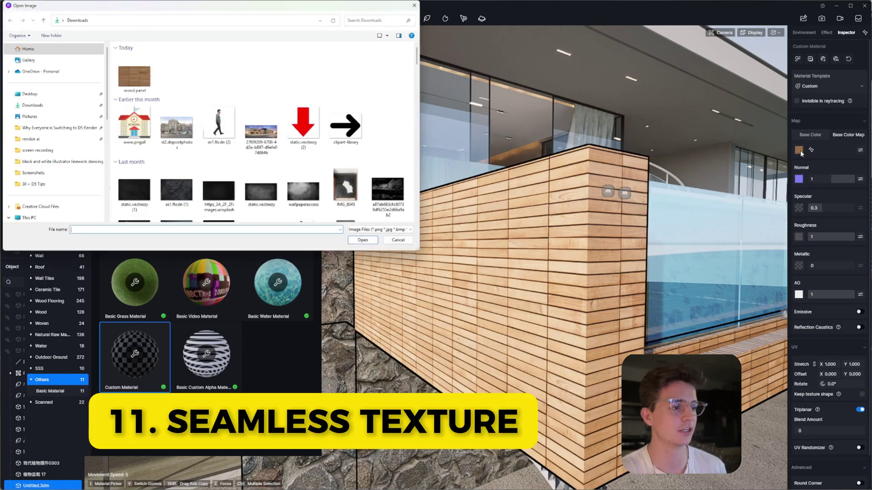
{"action": "left_click", "coordinate": [415, 6]}
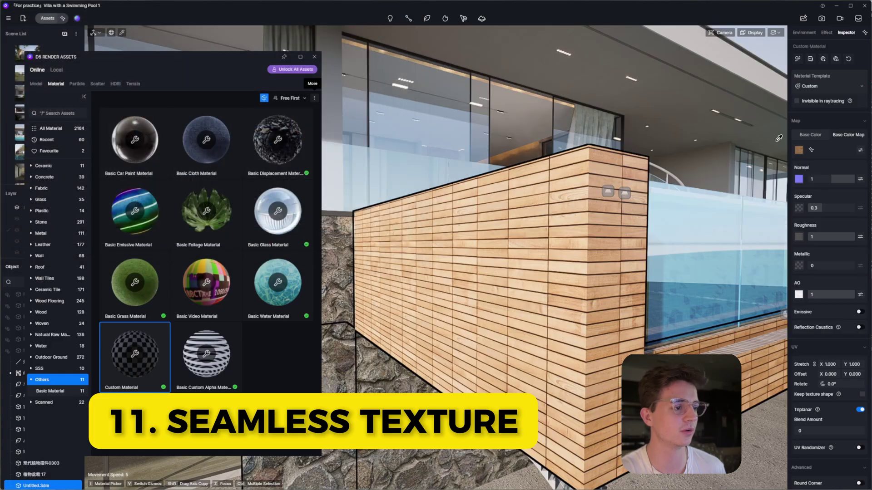
{"action": "left_click", "coordinate": [812, 150]}
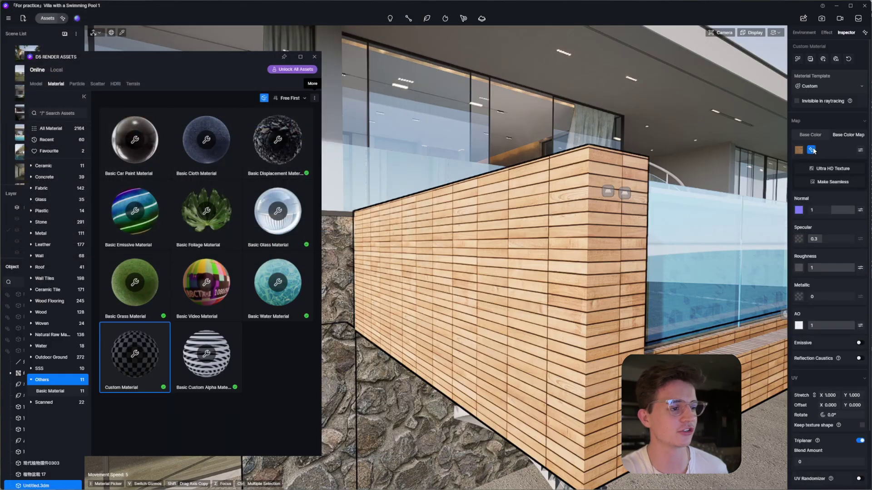
{"action": "left_click", "coordinate": [826, 183]}
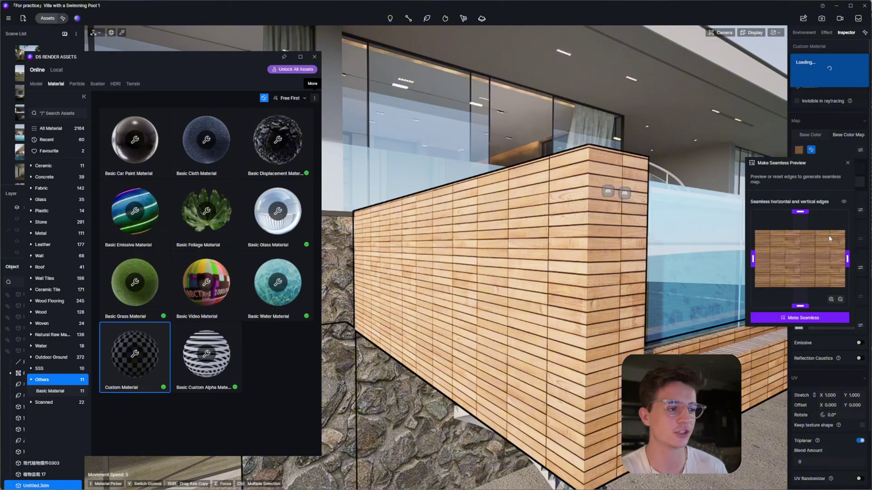
{"action": "left_click", "coordinate": [811, 318]}
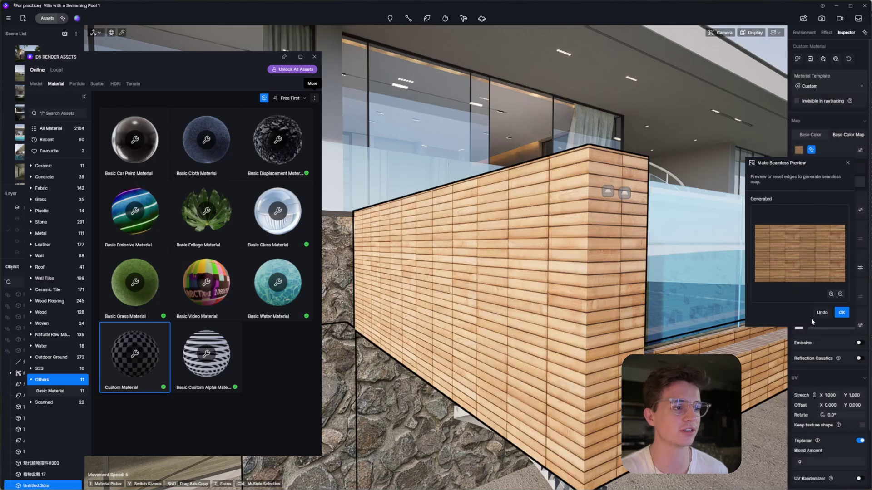
{"action": "left_click", "coordinate": [831, 295]}
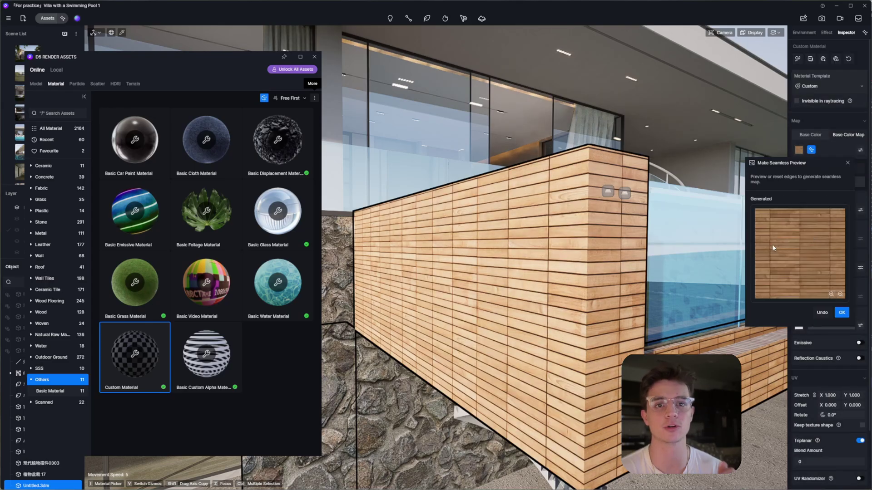
Accept the seamless wood map and upgrade the base colour to an Ultra HD texture.
{"action": "left_click", "coordinate": [841, 313]}
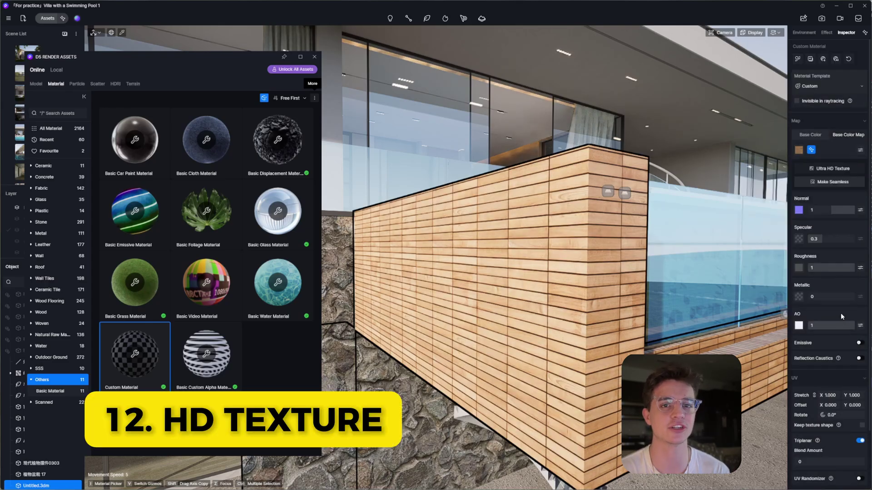
{"action": "left_click", "coordinate": [829, 168]}
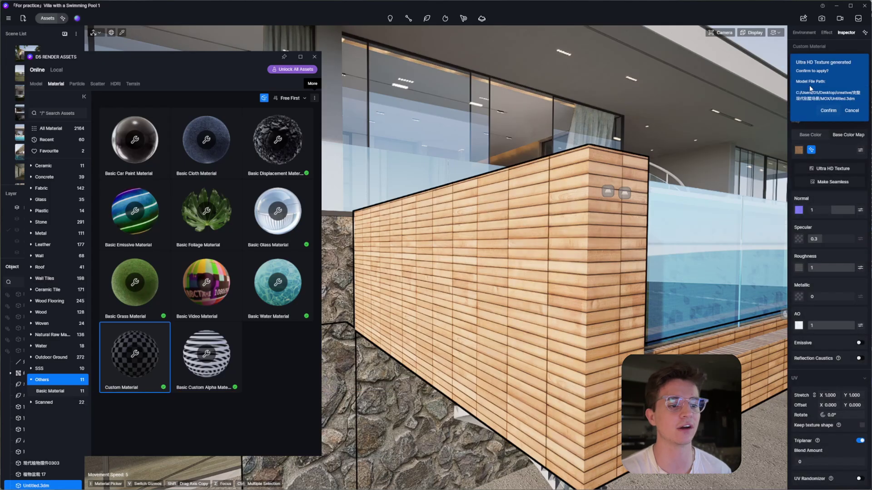
{"action": "left_click", "coordinate": [829, 110]}
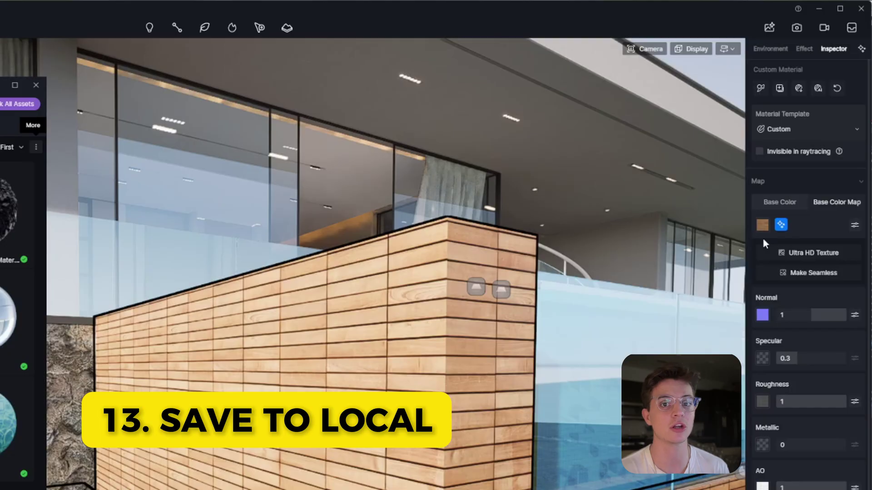
Add the wood Custom Material to Local, then drag it from Uncategorized onto the stone wall.
{"action": "left_click", "coordinate": [780, 87]}
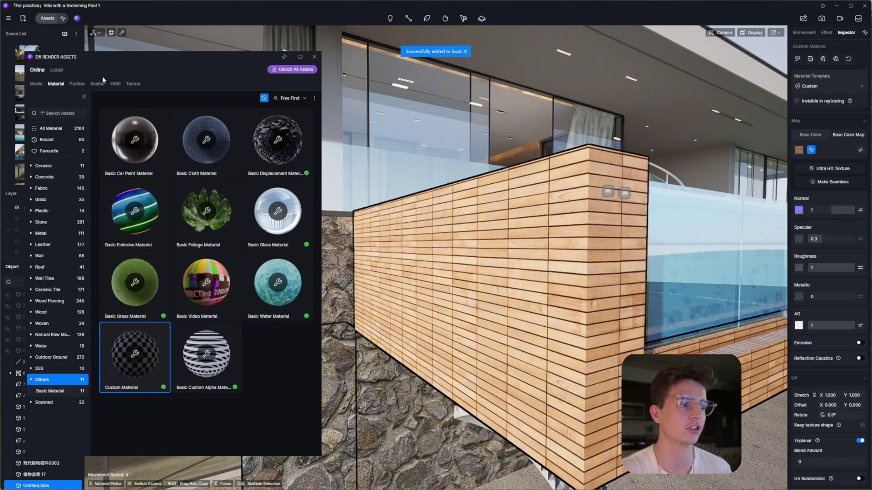
{"action": "left_click", "coordinate": [57, 70]}
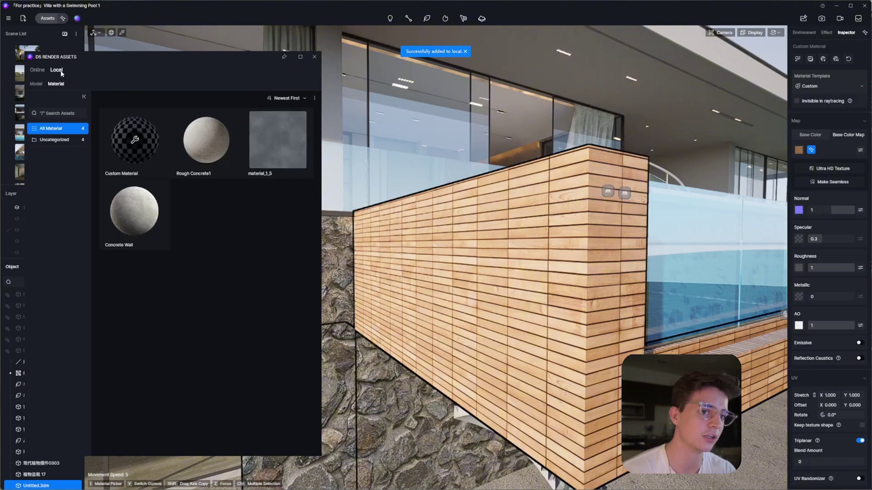
{"action": "left_click", "coordinate": [54, 140]}
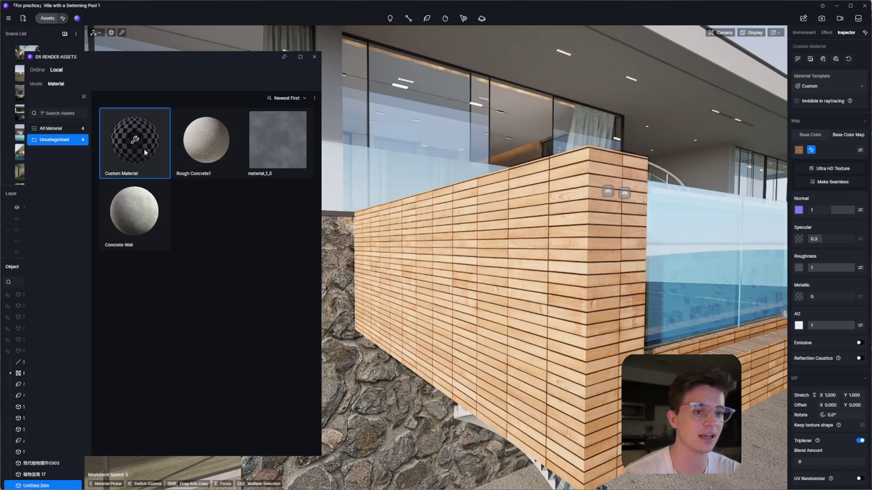
{"action": "left_click_drag", "start_coordinate": [139, 148], "coordinate": [369, 399]}
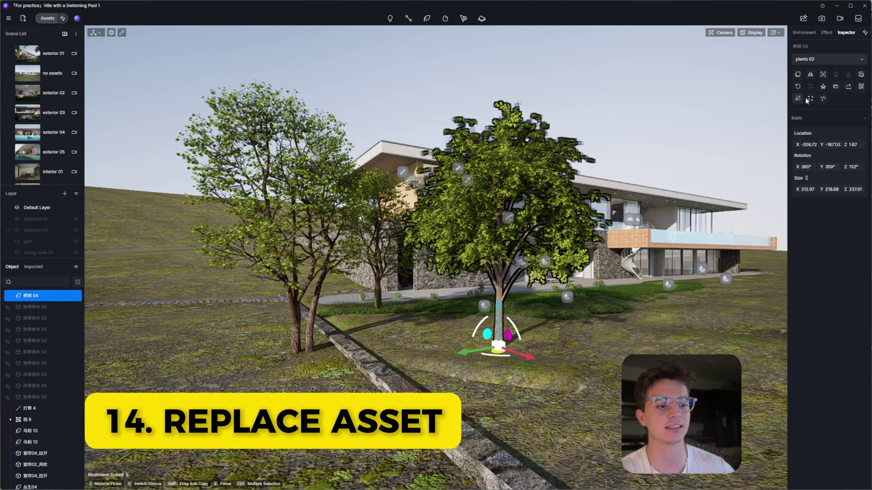
Replace the hillside tree with Fagus grandifolia 03 from the asset library.
{"action": "left_click", "coordinate": [822, 87]}
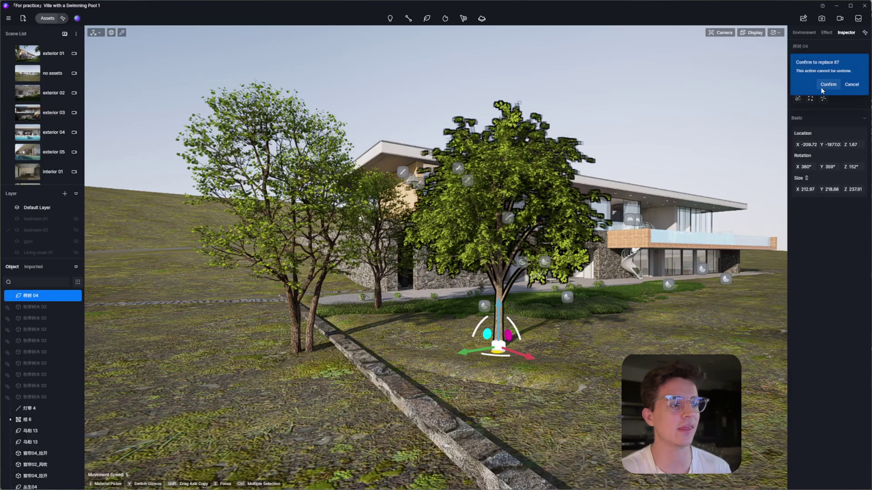
{"action": "left_click", "coordinate": [827, 85]}
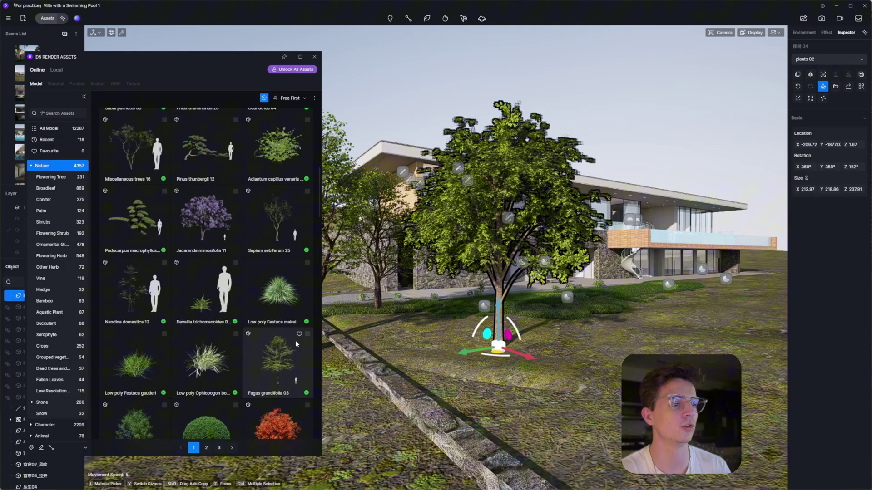
{"action": "left_click", "coordinate": [308, 336]}
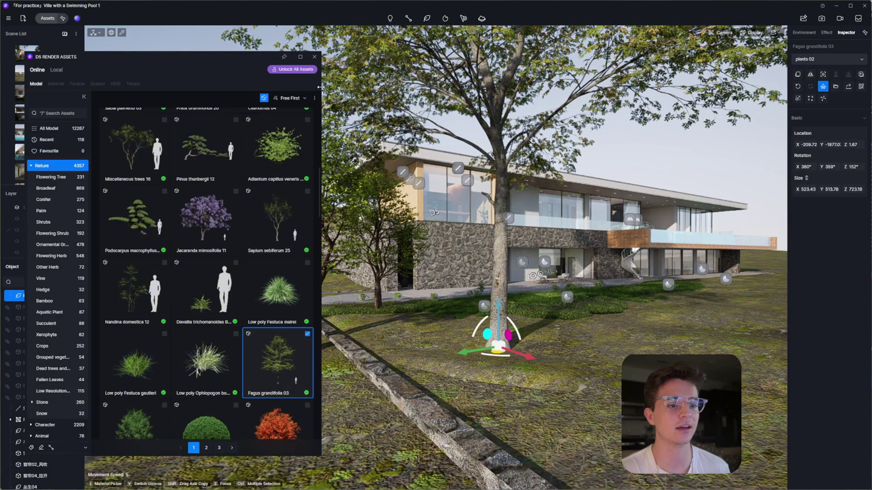
{"action": "left_click", "coordinate": [314, 57]}
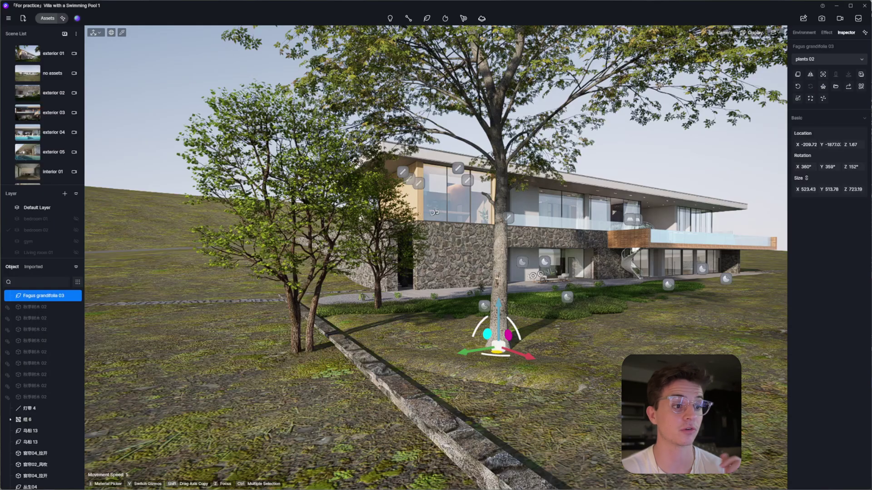
Reselect the tree and replace it with Sapium sebiferum 25, then Nandina domestica 12.
{"action": "key", "text": "Escape"}
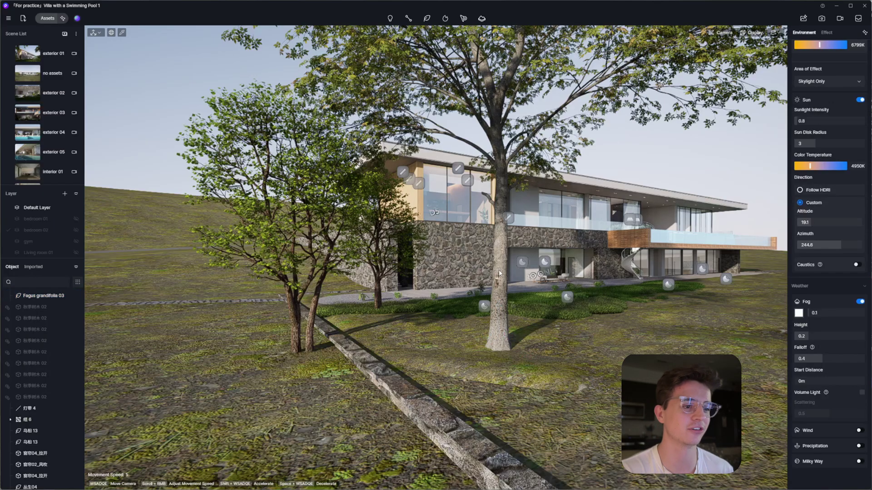
{"action": "left_click", "coordinate": [499, 273]}
{"action": "key", "text": "Escape"}
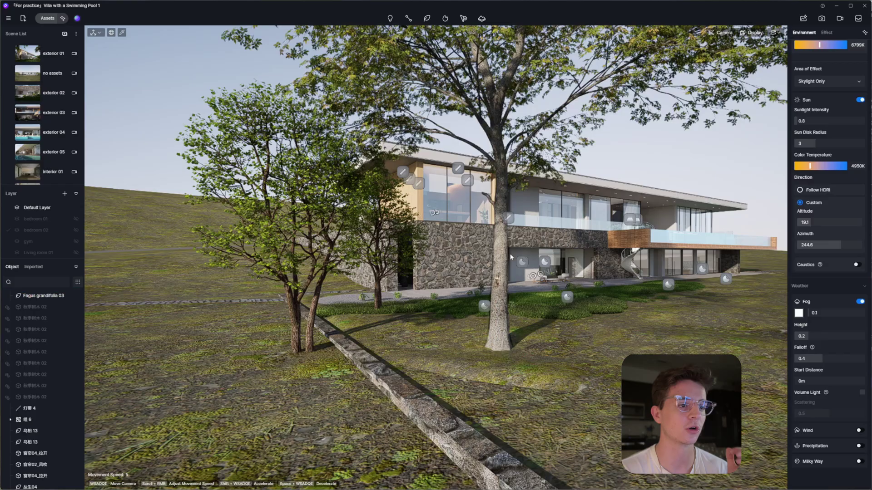
{"action": "left_click", "coordinate": [503, 262]}
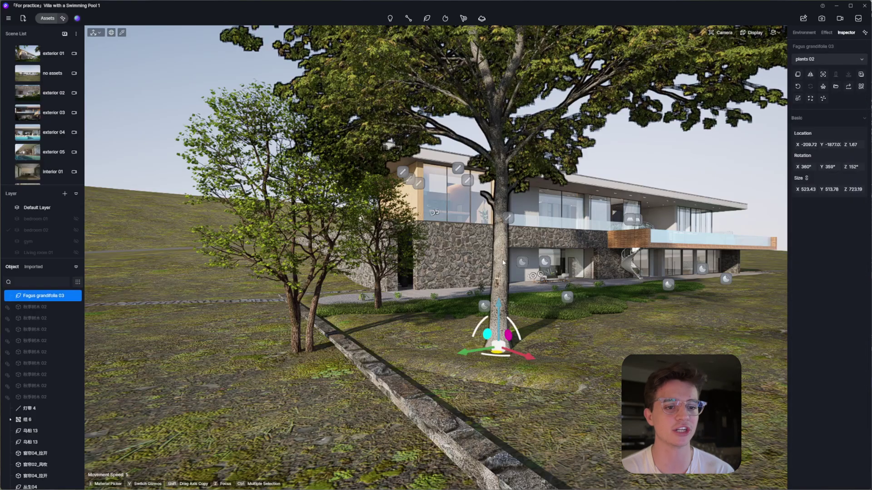
{"action": "right_click", "coordinate": [48, 298]}
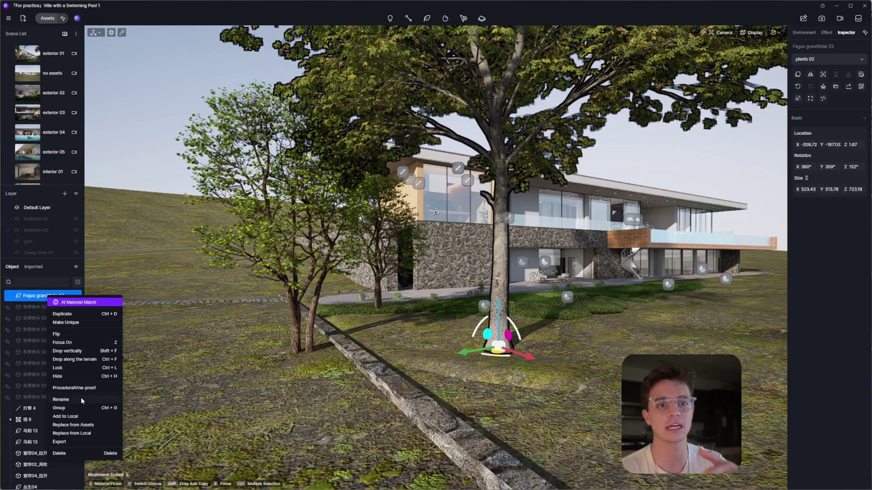
{"action": "left_click", "coordinate": [77, 425]}
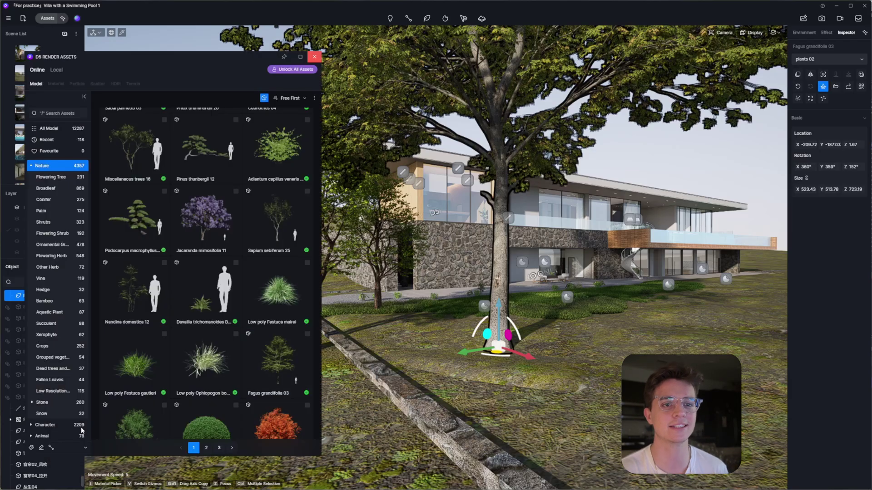
{"action": "left_click", "coordinate": [278, 206]}
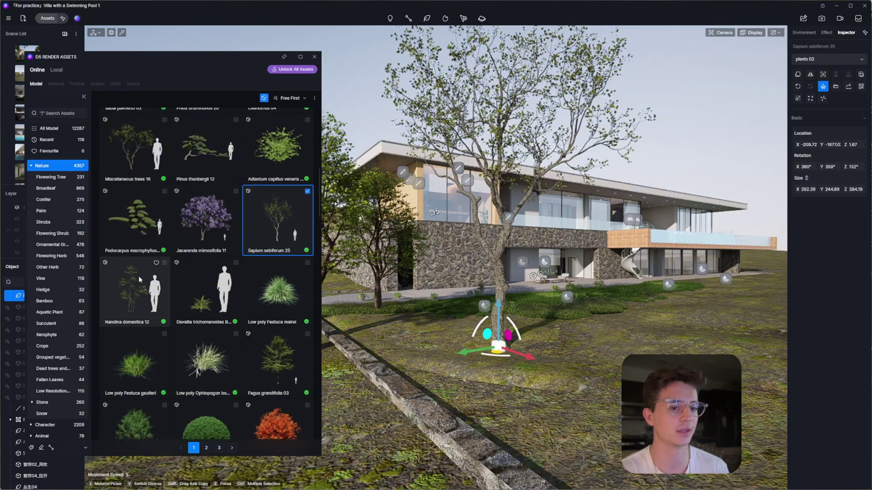
{"action": "left_click", "coordinate": [163, 265]}
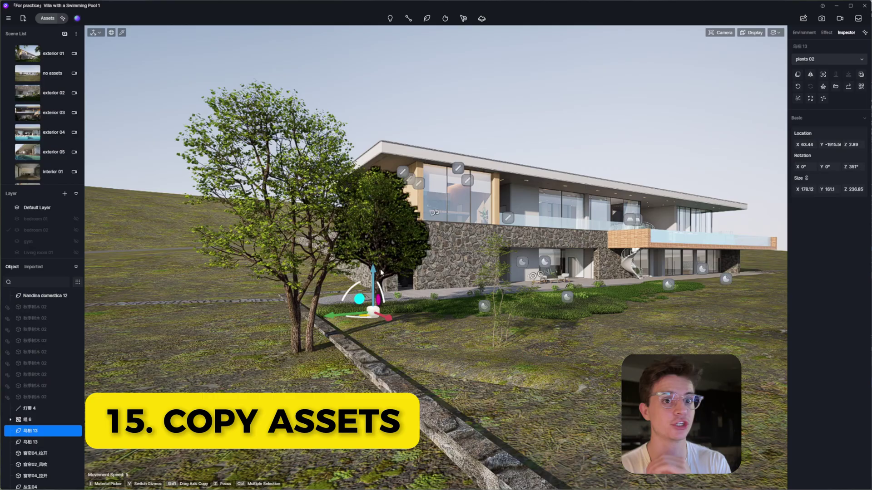
Shift-drag copies of the large left tree onto the lawn and select the four trees together.
{"action": "left_click", "coordinate": [310, 334]}
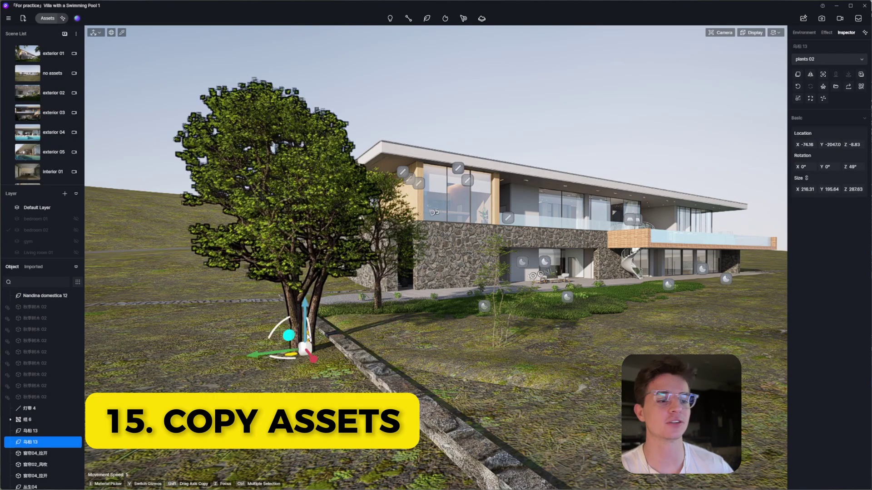
{"action": "right_click_drag", "start_coordinate": [309, 334], "coordinate": [423, 329]}
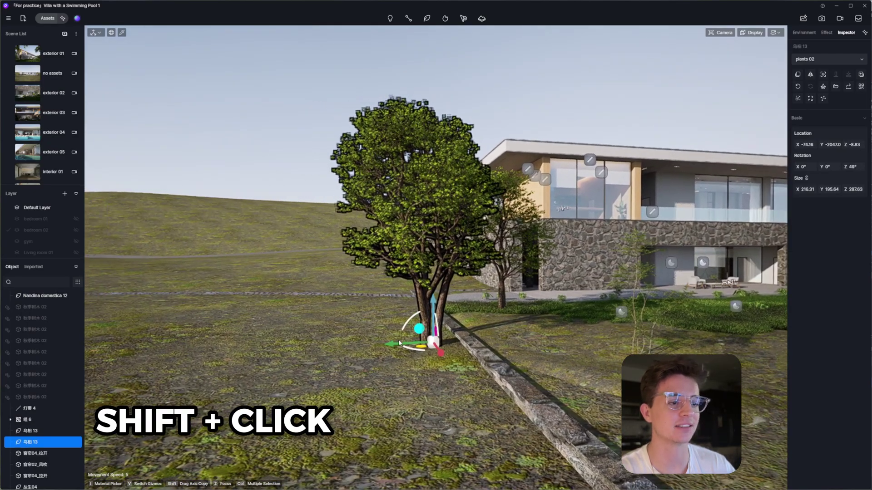
{"action": "left_click_drag", "start_coordinate": [393, 348], "coordinate": [247, 339], "text": "shift"}
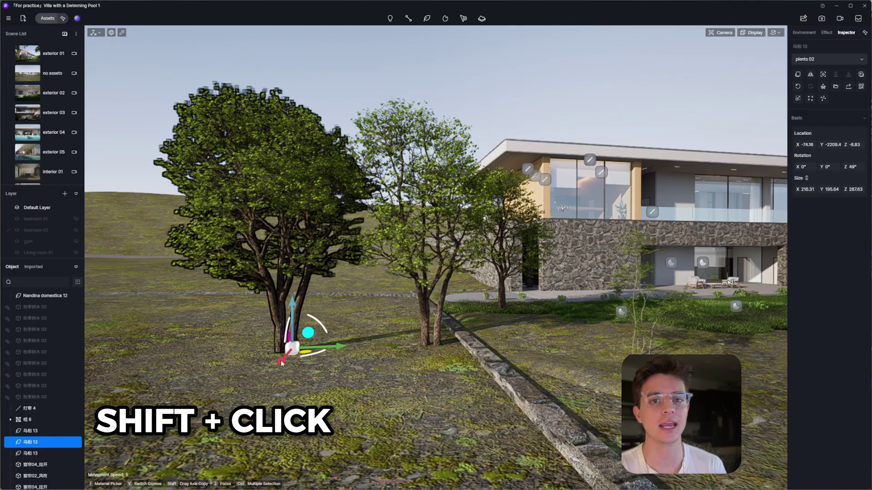
{"action": "left_click_drag", "start_coordinate": [282, 363], "coordinate": [247, 316], "text": "shift"}
{"action": "left_click", "coordinate": [323, 289], "text": "ctrl"}
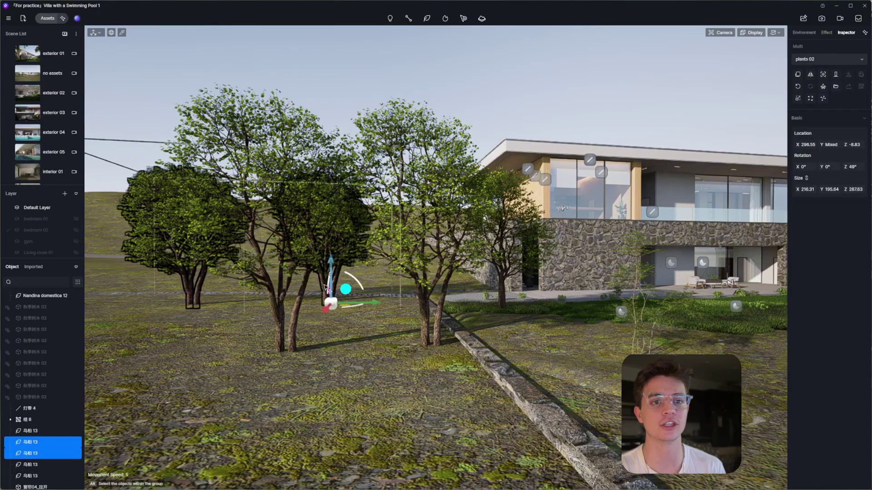
{"action": "left_click", "coordinate": [294, 319], "text": "ctrl"}
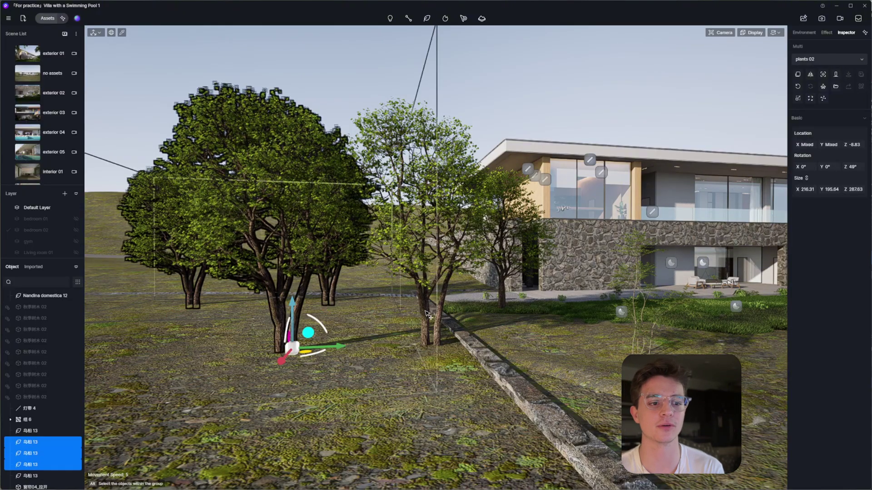
{"action": "left_click", "coordinate": [427, 313], "text": "ctrl"}
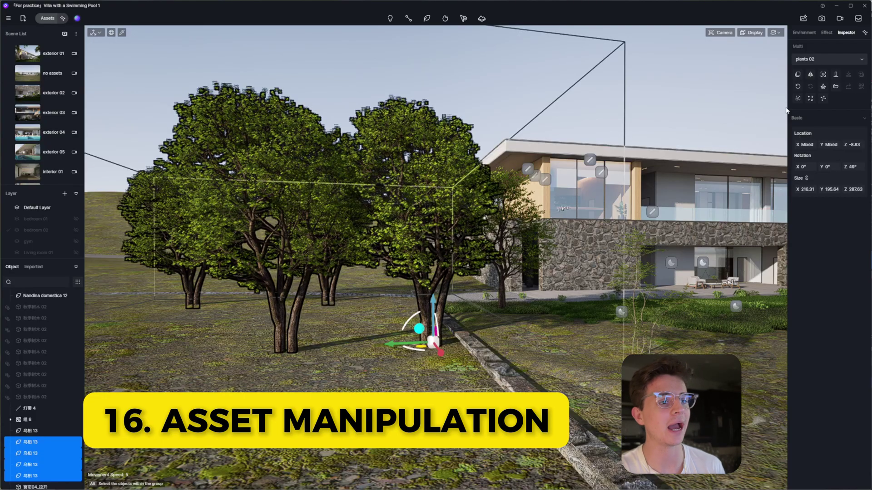
Apply random rotation, position and size to the trees, then tweak Rotation Z and Size Y.
{"action": "left_click", "coordinate": [811, 97]}
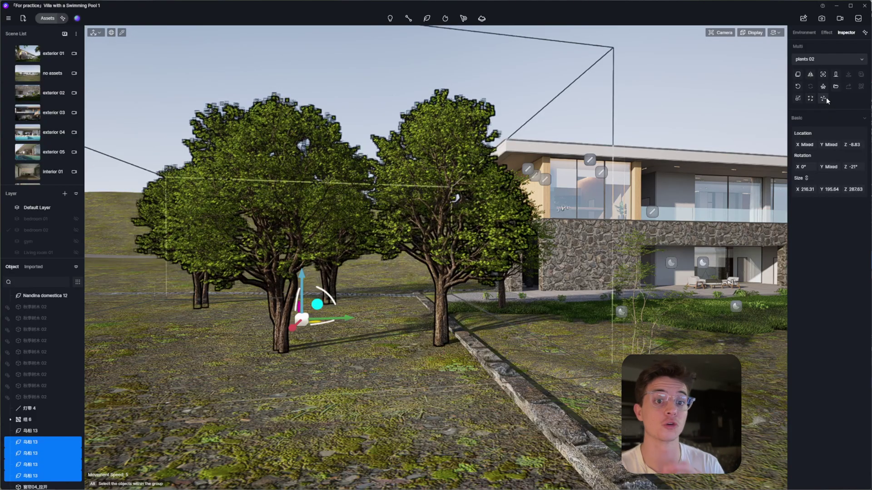
{"action": "left_click", "coordinate": [824, 98]}
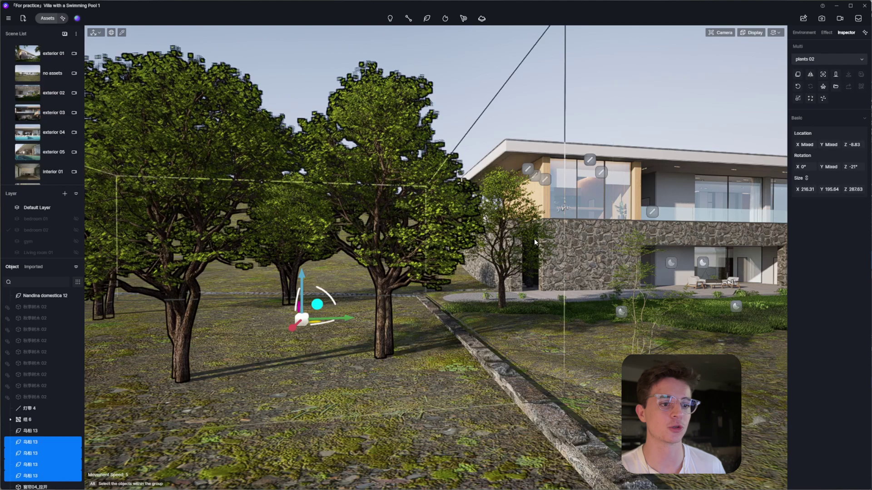
{"action": "key", "text": "s"}
{"action": "right_click_drag", "start_coordinate": [479, 240], "coordinate": [488, 236]}
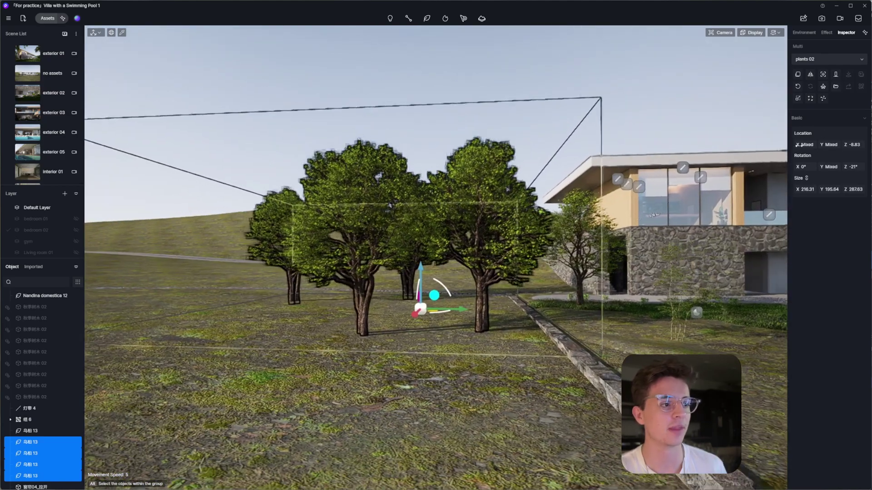
{"action": "left_click", "coordinate": [812, 98]}
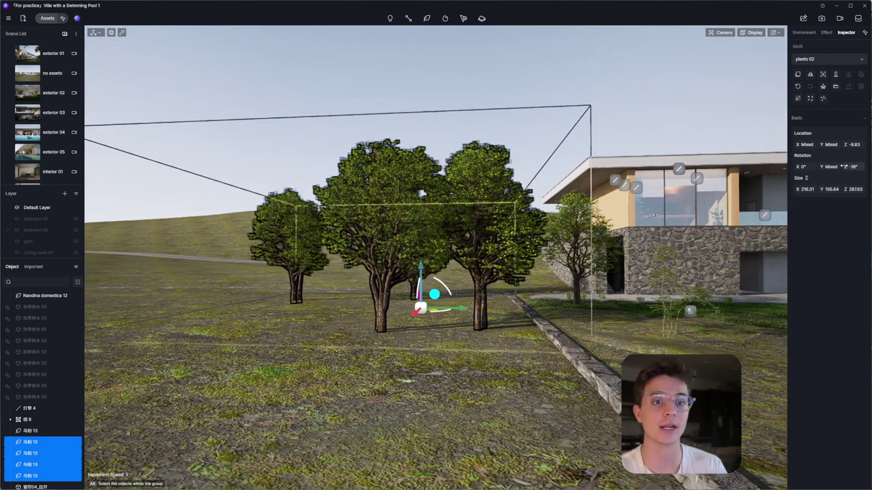
{"action": "left_click_drag", "start_coordinate": [857, 167], "coordinate": [817, 189]}
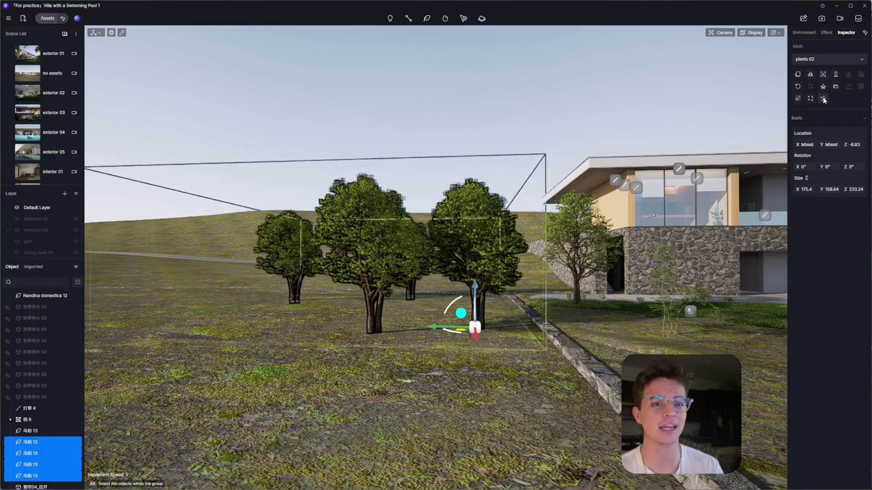
{"action": "left_click", "coordinate": [798, 98]}
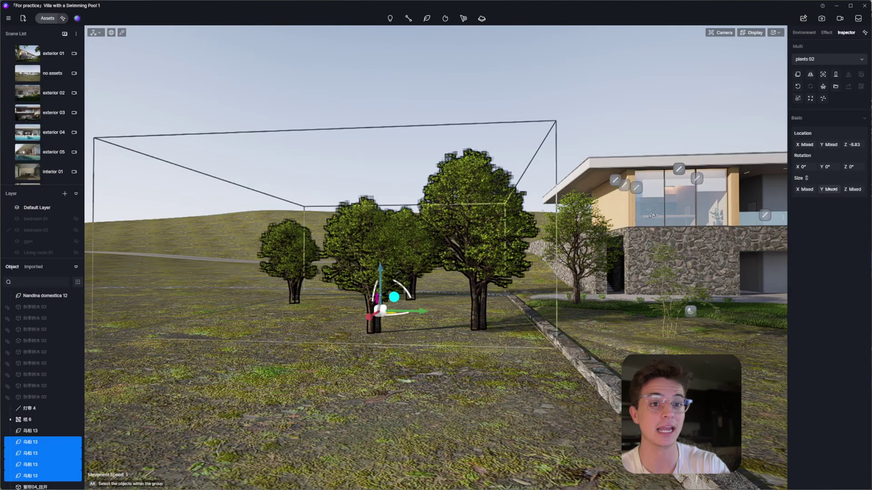
{"action": "left_click_drag", "start_coordinate": [831, 189], "coordinate": [836, 189]}
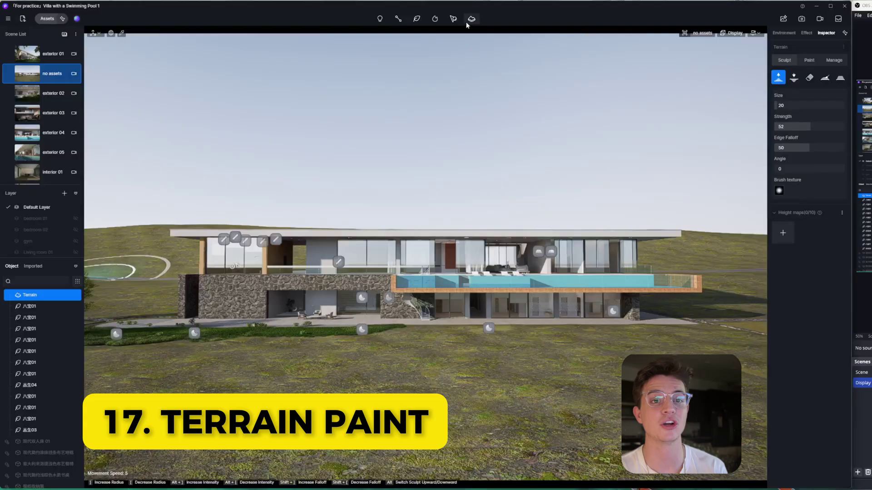
Raise low mounds on the ground in front of the villa with a smaller brush, then smooth their rocky flanks.
{"action": "left_click", "coordinate": [470, 20]}
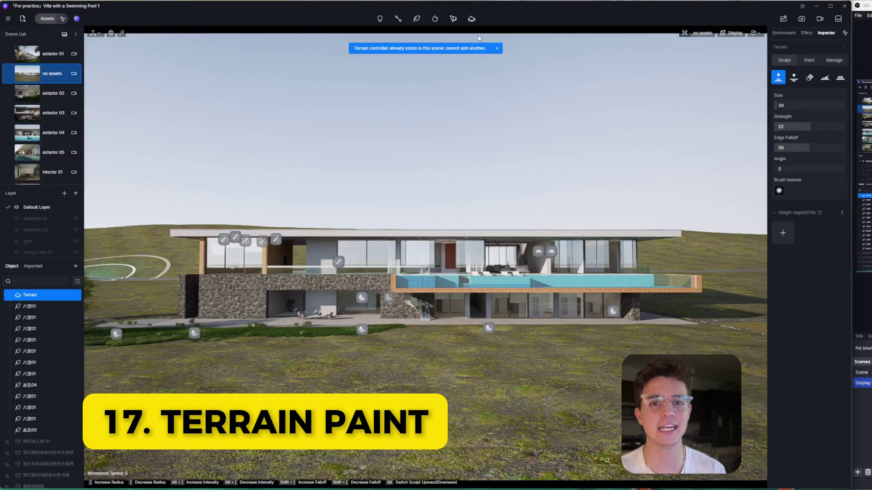
{"action": "left_click", "coordinate": [498, 49]}
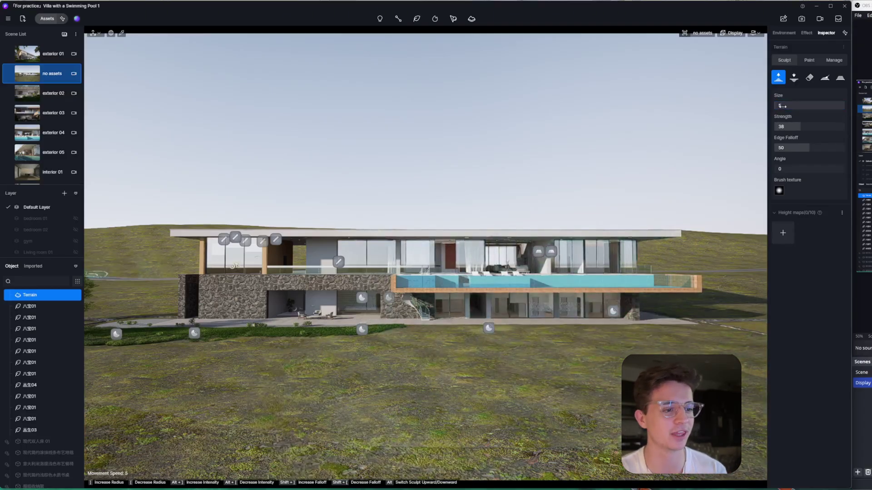
{"action": "key", "text": "Return"}
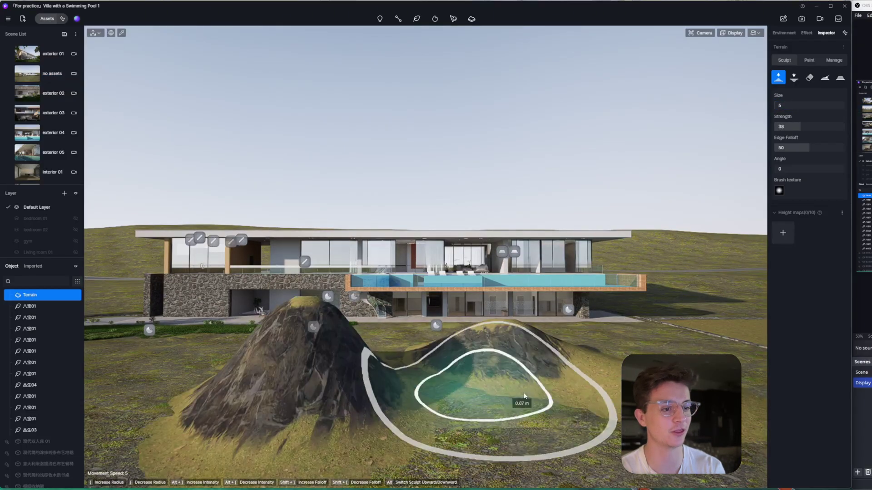
{"action": "left_click_drag", "start_coordinate": [524, 396], "coordinate": [650, 377]}
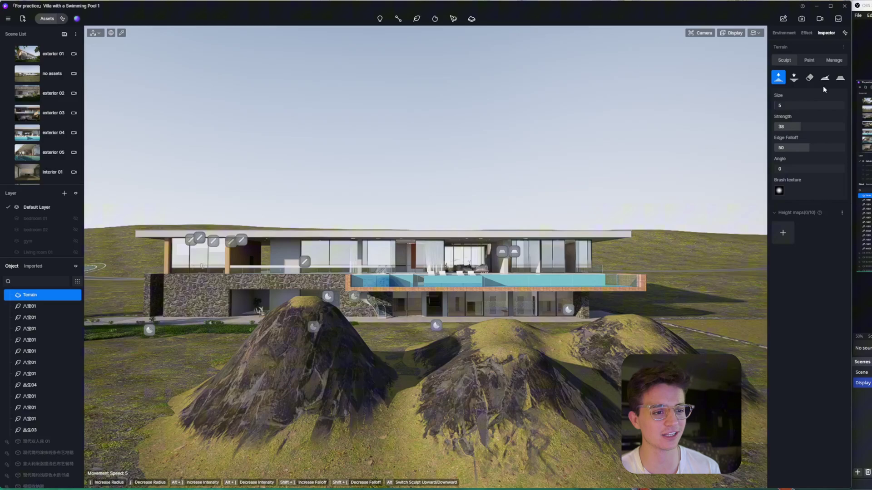
{"action": "left_click", "coordinate": [824, 78]}
{"action": "mouse_move", "coordinate": [658, 345]}
{"action": "left_mouse_down"}
{"action": "mouse_move", "coordinate": [467, 335]}
{"action": "mouse_move", "coordinate": [295, 358]}
{"action": "mouse_move", "coordinate": [303, 318]}
{"action": "mouse_move", "coordinate": [279, 381]}
{"action": "left_mouse_up"}
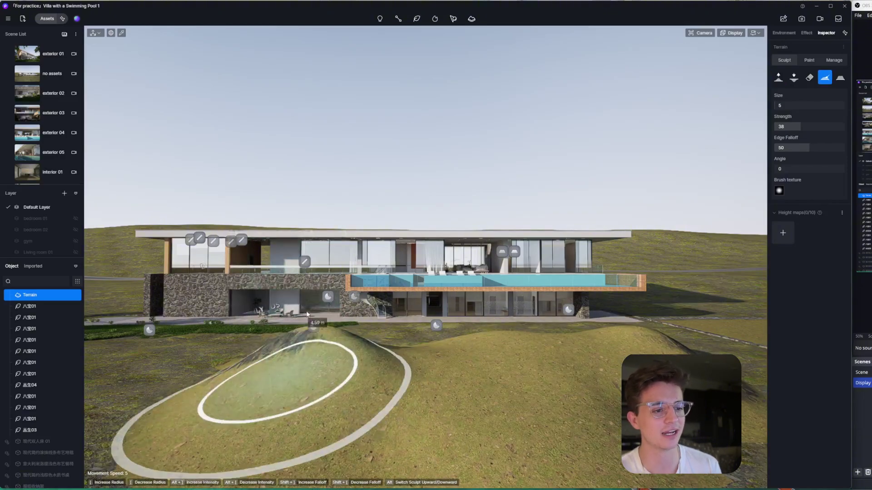
{"action": "middle_click_drag", "start_coordinate": [581, 385], "coordinate": [406, 369]}
Add Deciduous Woodland 10 as a second Ground texture for terrain painting.
{"action": "left_click", "coordinate": [810, 61]}
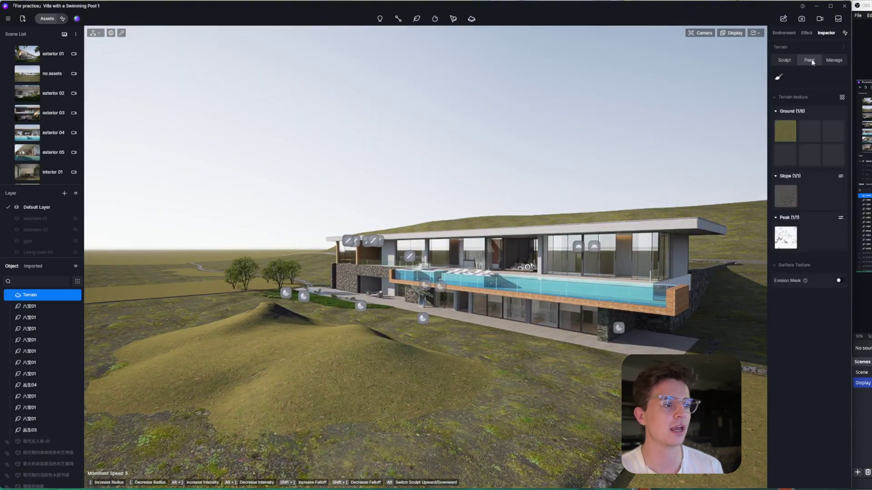
{"action": "left_click", "coordinate": [808, 131]}
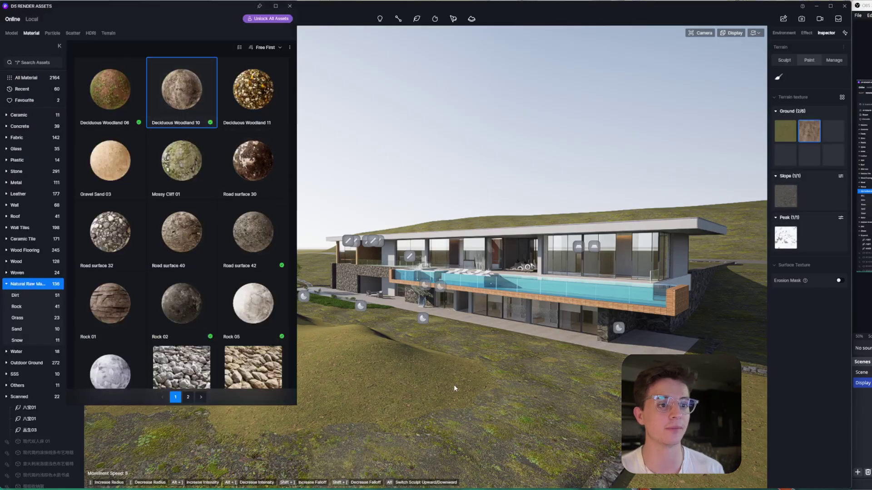
{"action": "left_click", "coordinate": [285, 8]}
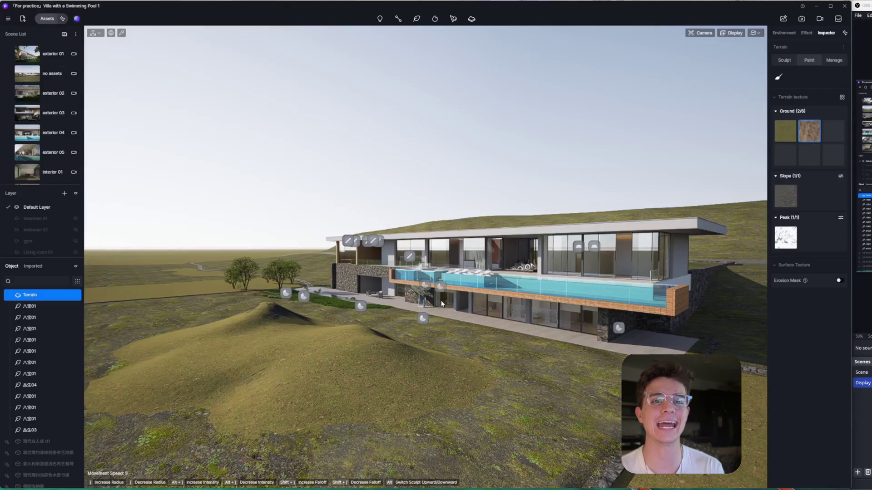
Paint brown dirt across the mound and create a scatter area from that dirt material.
{"action": "left_click", "coordinate": [784, 77]}
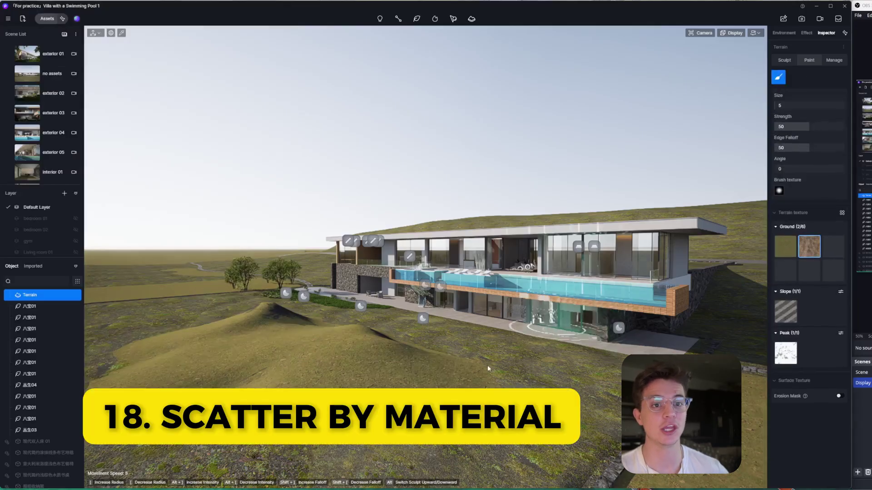
{"action": "mouse_move", "coordinate": [433, 363]}
{"action": "left_mouse_down"}
{"action": "mouse_move", "coordinate": [286, 359]}
{"action": "mouse_move", "coordinate": [399, 327]}
{"action": "mouse_move", "coordinate": [442, 383]}
{"action": "mouse_move", "coordinate": [344, 408]}
{"action": "left_mouse_up"}
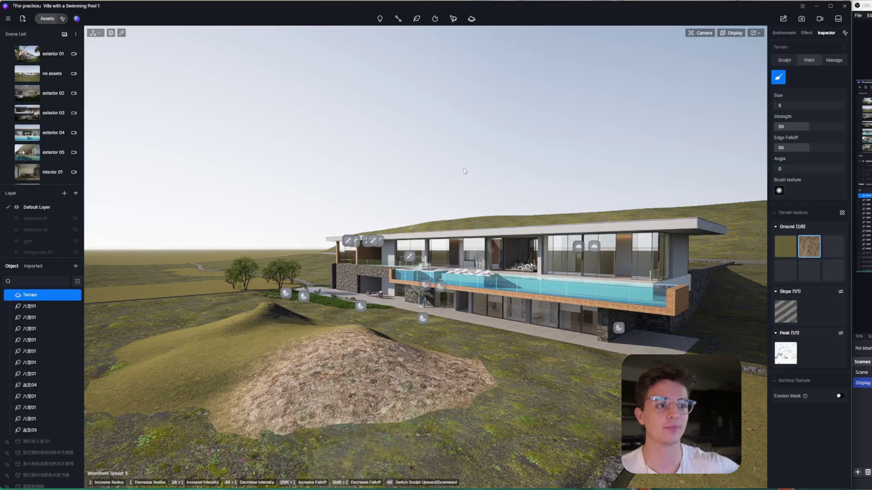
{"action": "left_click", "coordinate": [455, 22]}
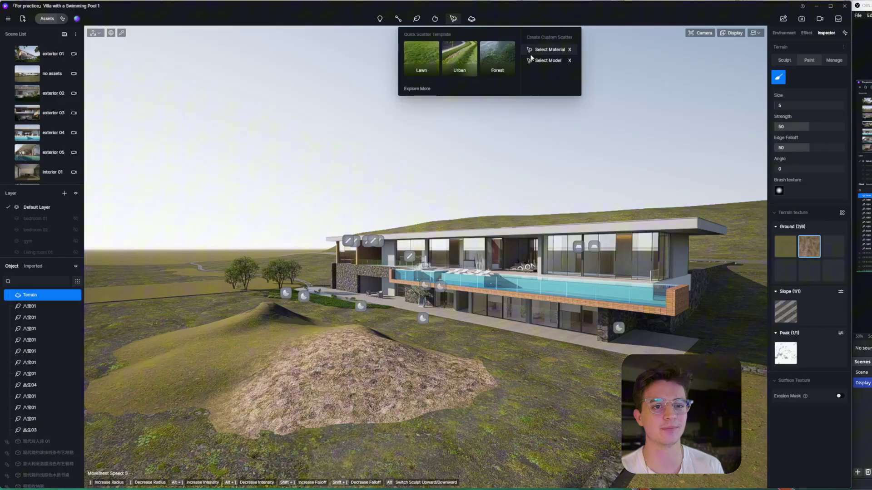
{"action": "left_click", "coordinate": [538, 51]}
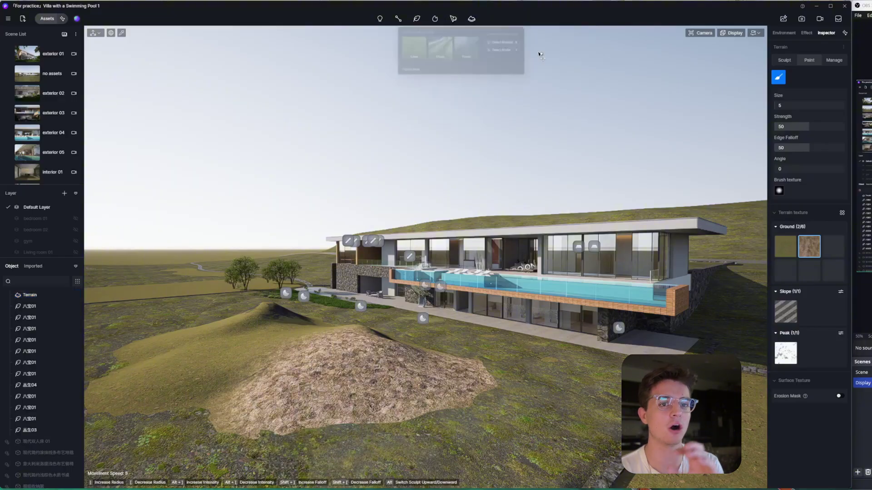
{"action": "left_click", "coordinate": [371, 390]}
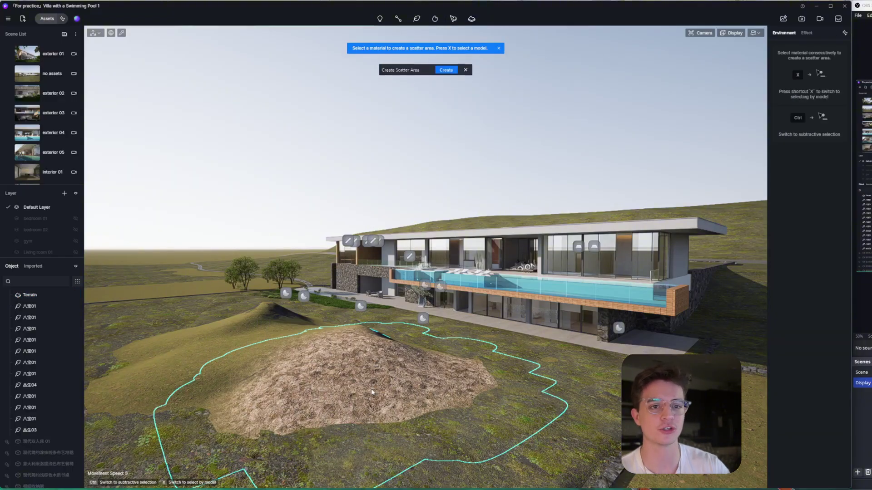
{"action": "left_click", "coordinate": [446, 64]}
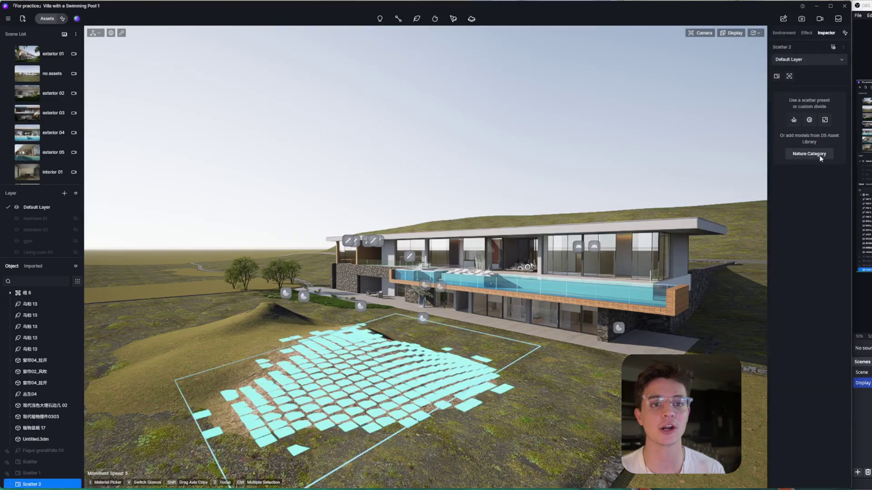
Fill the dirt scatter area with Heuchera micrantha 18 from the nature models.
{"action": "left_click", "coordinate": [820, 156]}
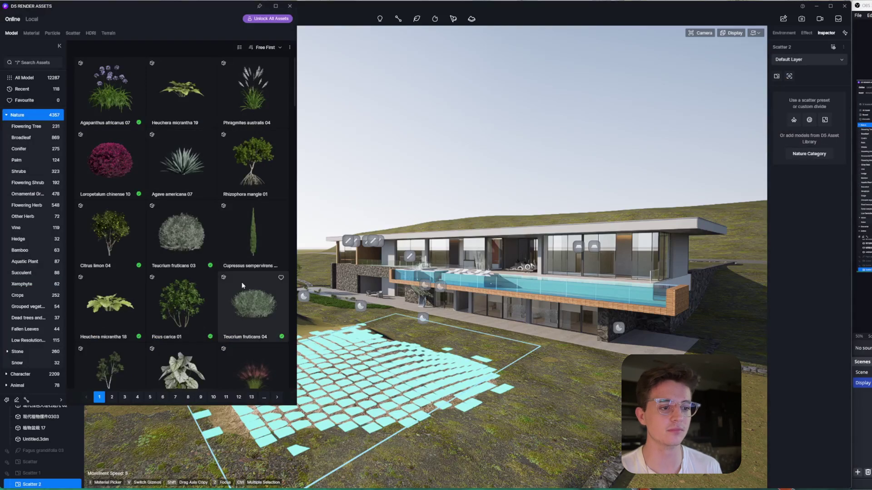
{"action": "left_click", "coordinate": [133, 298]}
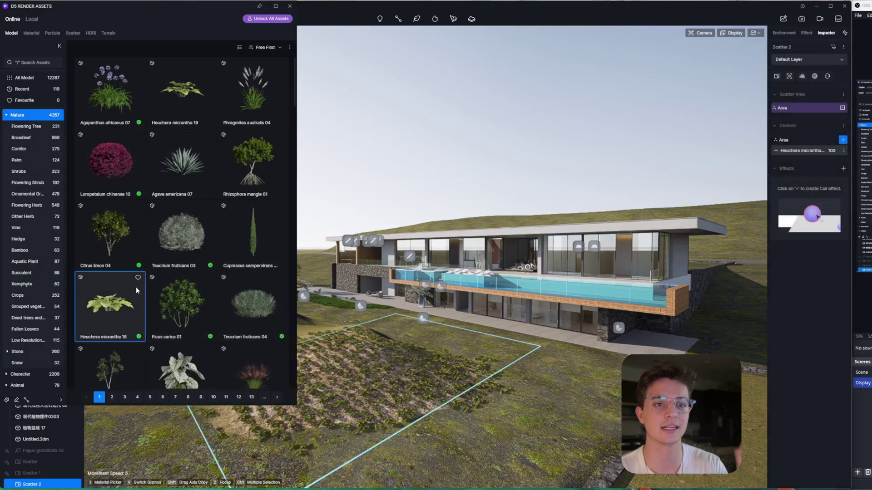
{"action": "left_click", "coordinate": [289, 5]}
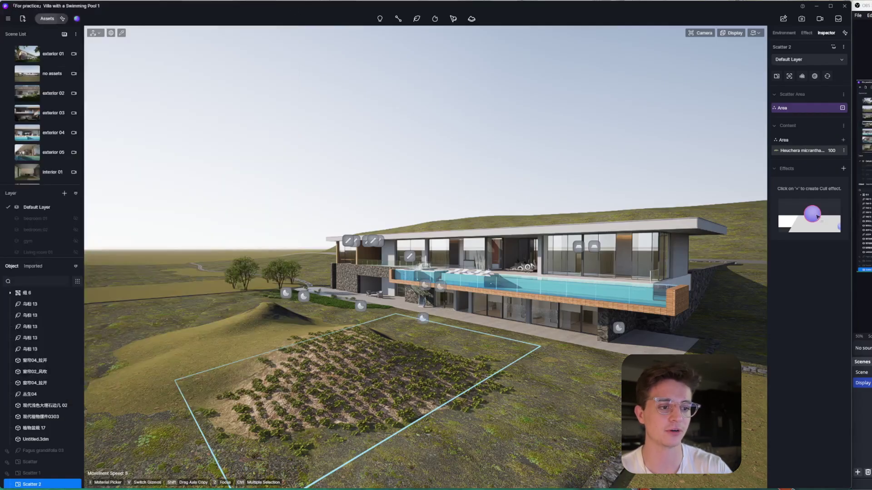
{"action": "right_click_drag", "start_coordinate": [436, 367], "coordinate": [394, 387]}
{"action": "scroll", "coordinate": [394, 386], "scroll_direction": "up", "scroll_amount": 5}
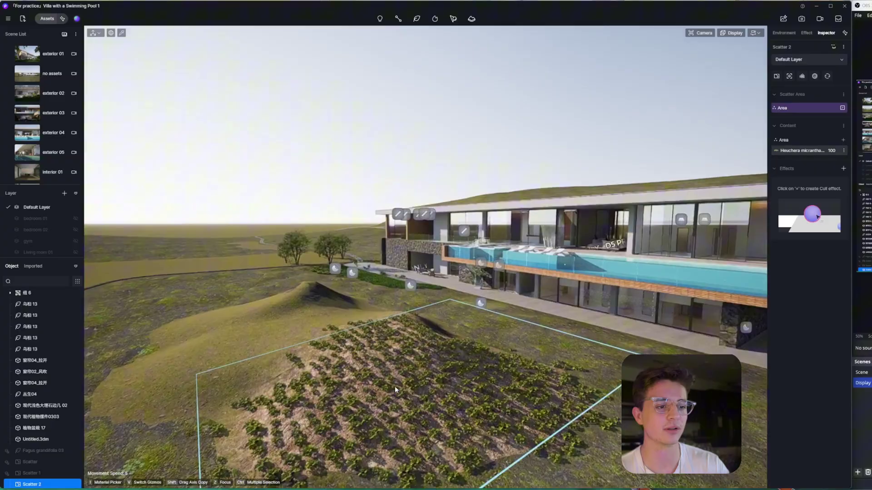
{"action": "key", "text": "w"}
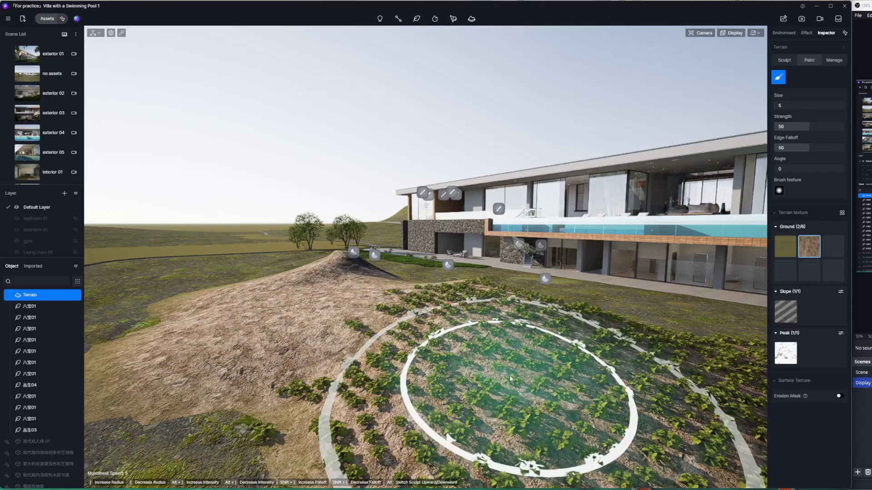
Regenerate the Heuchera scatter over the enlarged dirt area and frame it facing the villa.
{"action": "key", "text": "Escape"}
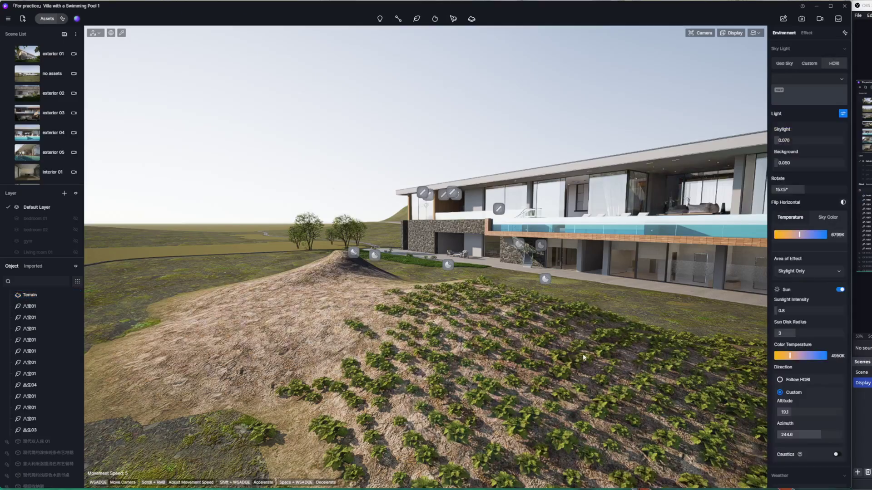
{"action": "left_click", "coordinate": [583, 356]}
{"action": "left_click", "coordinate": [414, 256]}
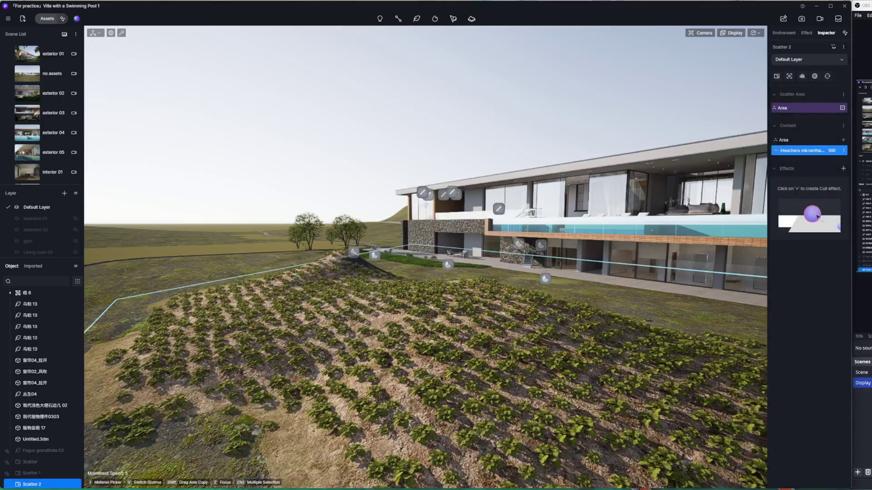
{"action": "key", "text": "z"}
{"action": "key", "text": "a"}
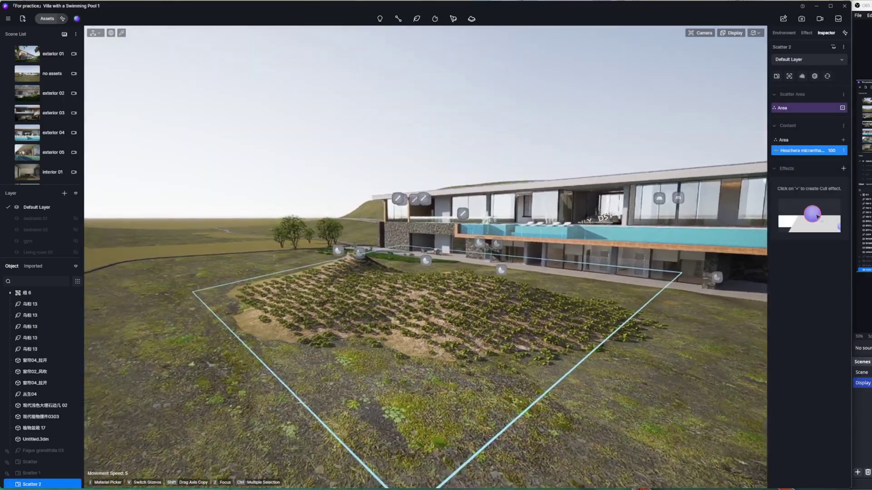
{"action": "right_click_drag", "start_coordinate": [400, 305], "coordinate": [414, 298]}
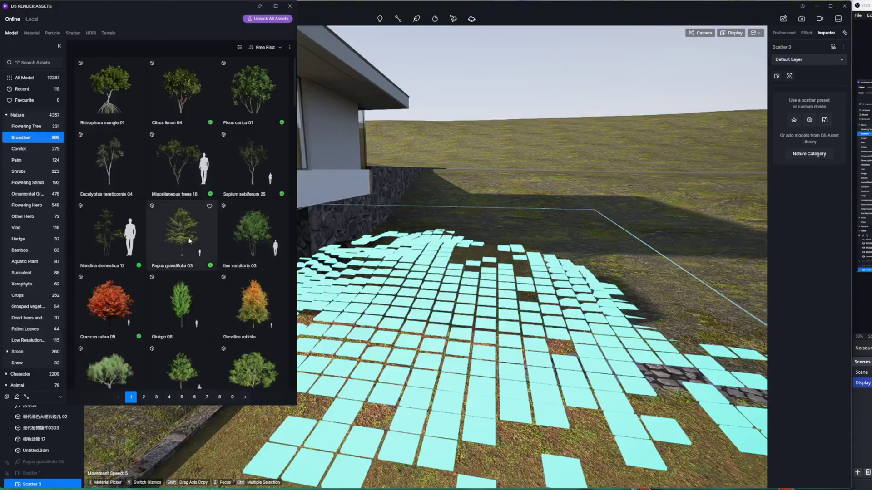
Use Fagus grandifolia 03 as the content of the tree scatter.
{"action": "left_click", "coordinate": [192, 225]}
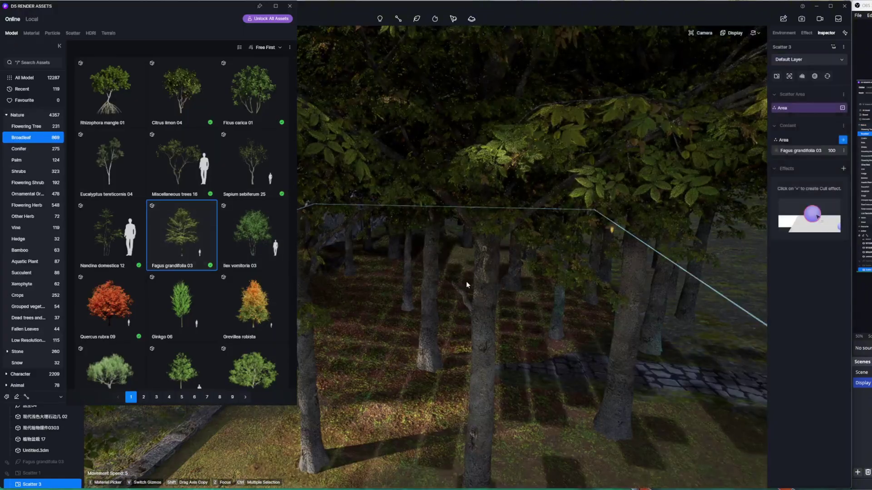
{"action": "left_click", "coordinate": [289, 6]}
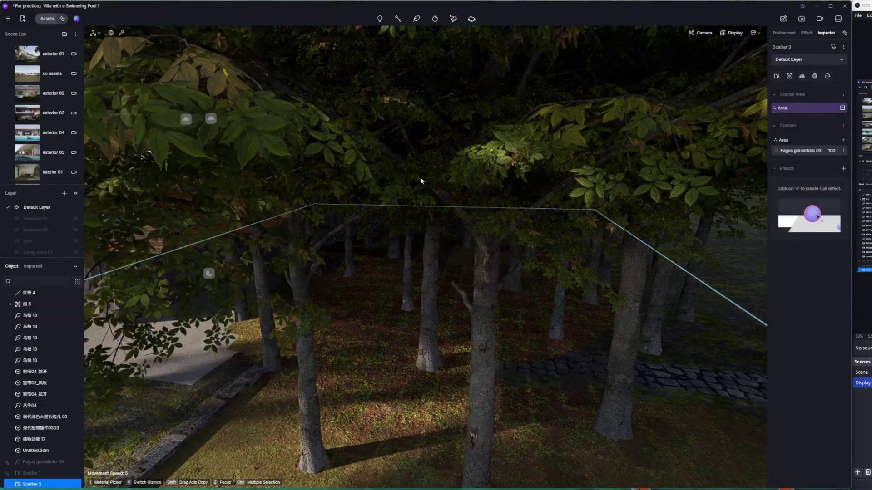
{"action": "scroll", "coordinate": [381, 168], "scroll_direction": "down", "scroll_amount": 5}
{"action": "key", "text": "a"}
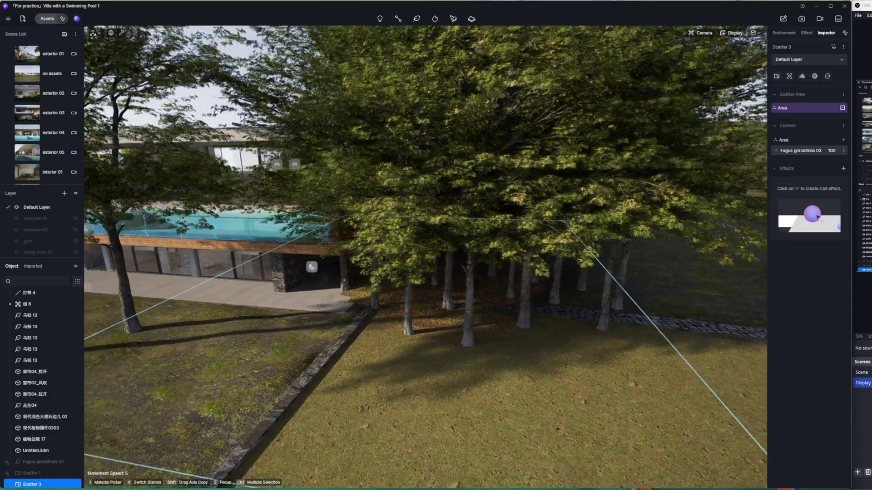
{"action": "right_click_drag", "start_coordinate": [381, 169], "coordinate": [400, 168]}
Set the Fagus grandifolia 03 scaling to 51, occurrence weight 536.9 and collision volume 191.1.
{"action": "left_click", "coordinate": [818, 152]}
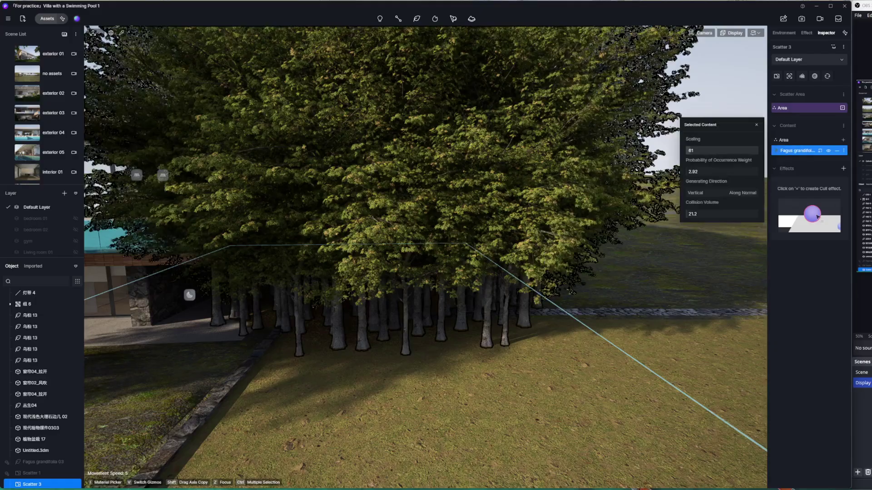
{"action": "left_click_drag", "start_coordinate": [691, 151], "coordinate": [695, 152]}
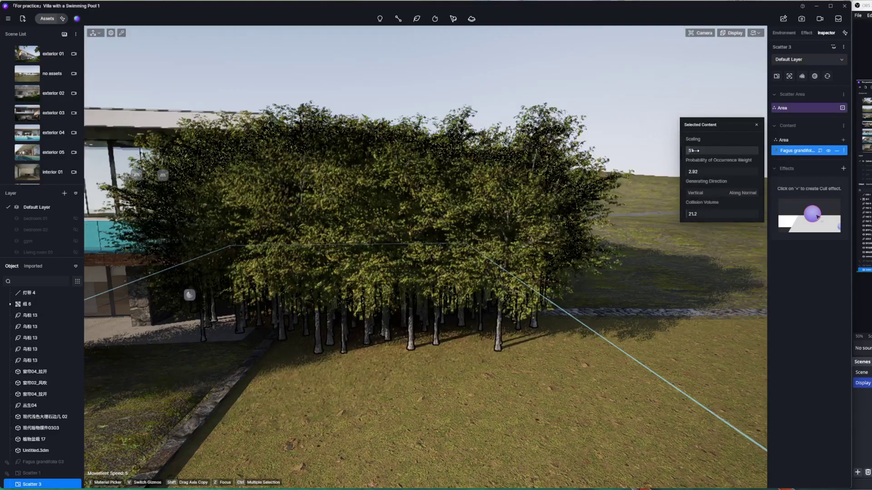
{"action": "left_click_drag", "start_coordinate": [694, 214], "coordinate": [717, 214]}
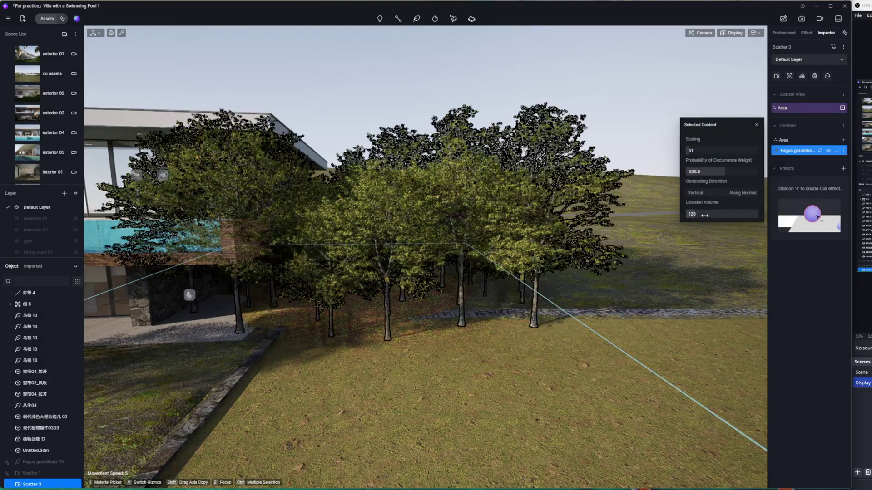
{"action": "left_click_drag", "start_coordinate": [704, 216], "coordinate": [706, 218]}
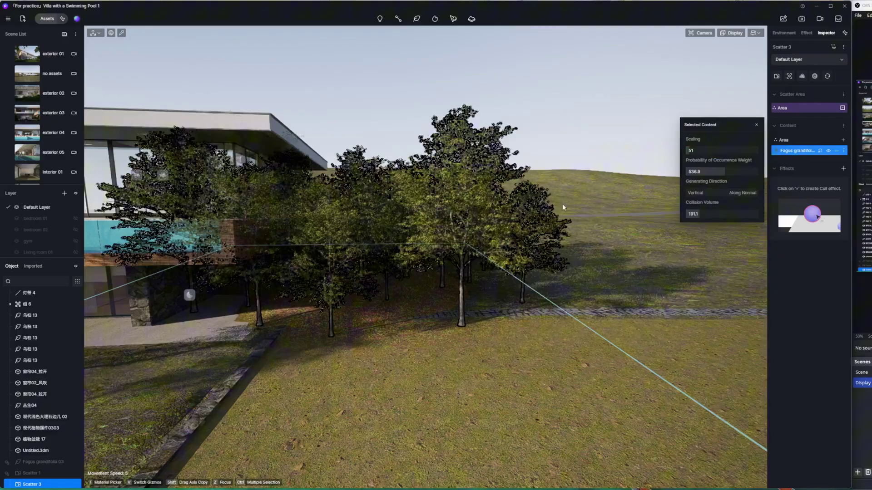
{"action": "key", "text": "w"}
{"action": "mouse_move", "coordinate": [424, 169]}
{"action": "right_mouse_down"}
{"action": "mouse_move", "coordinate": [391, 168]}
{"action": "mouse_move", "coordinate": [424, 169]}
{"action": "right_mouse_up"}
{"action": "scroll", "coordinate": [425, 171], "scroll_direction": "down", "scroll_amount": 5}
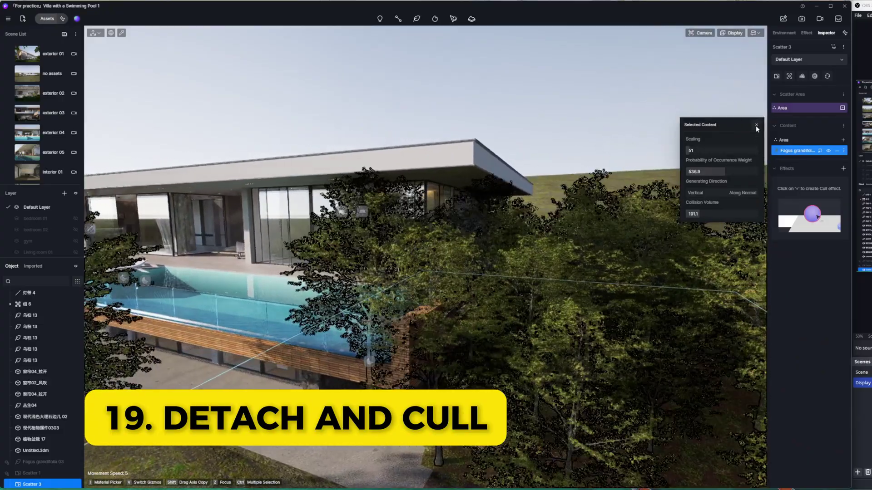
Detach the tree in front of the pool from the scatter and move it left.
{"action": "left_click", "coordinate": [756, 125]}
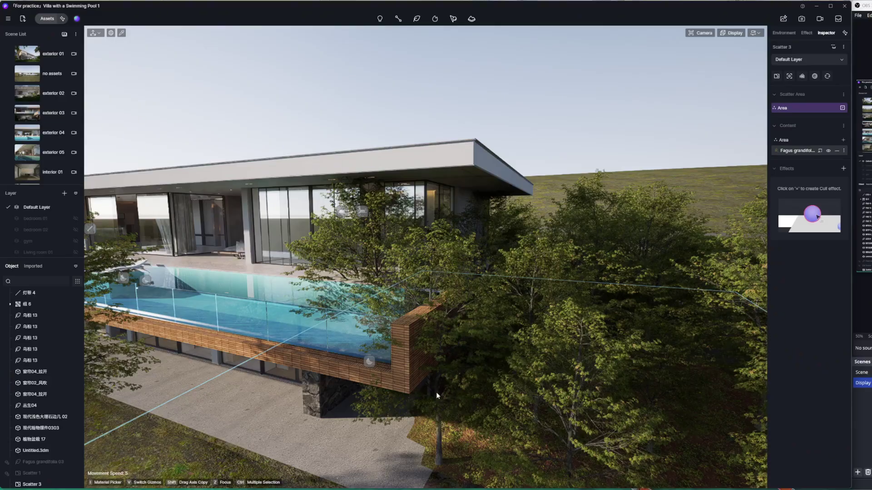
{"action": "double_click", "coordinate": [436, 393]}
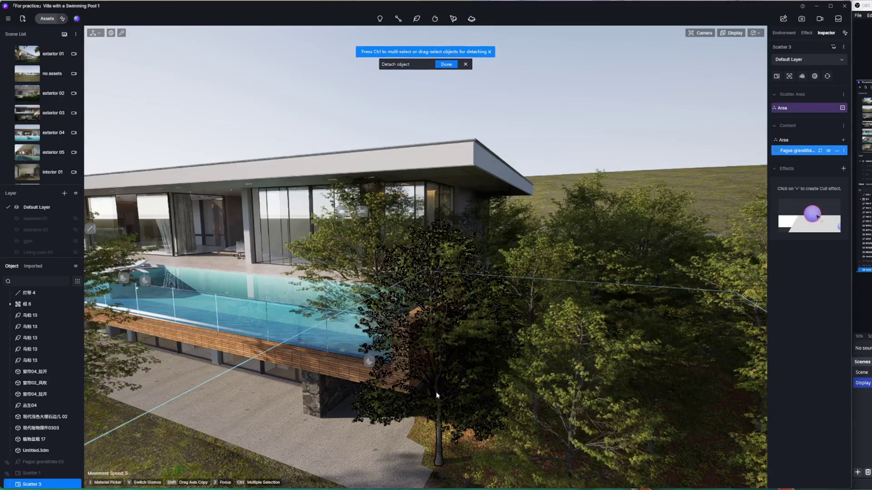
{"action": "left_click", "coordinate": [445, 65]}
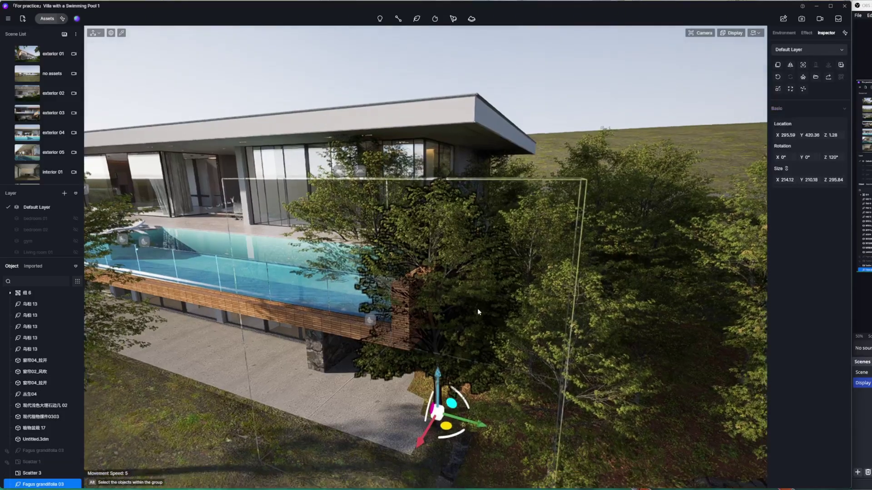
{"action": "left_click_drag", "start_coordinate": [478, 312], "coordinate": [168, 486]}
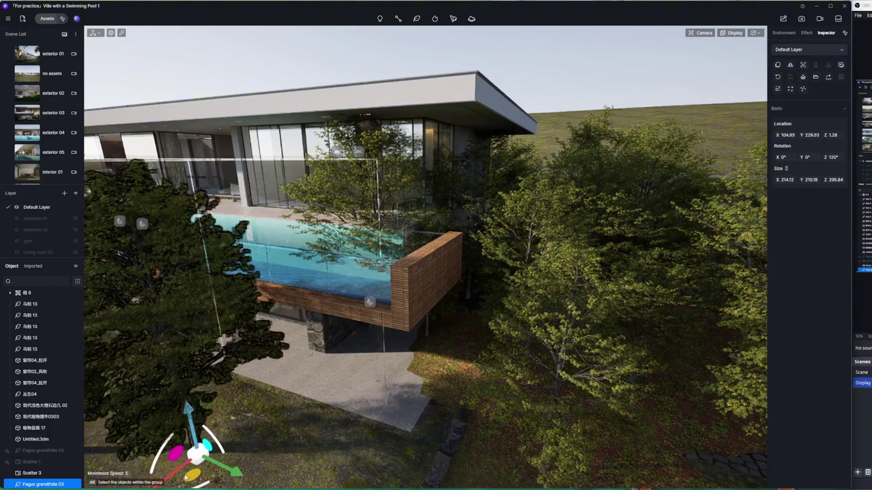
{"action": "left_click", "coordinate": [382, 156]}
Add a cull effect to Scatter 3 based on the villa's material to clear overlapping trees.
{"action": "left_click", "coordinate": [379, 135]}
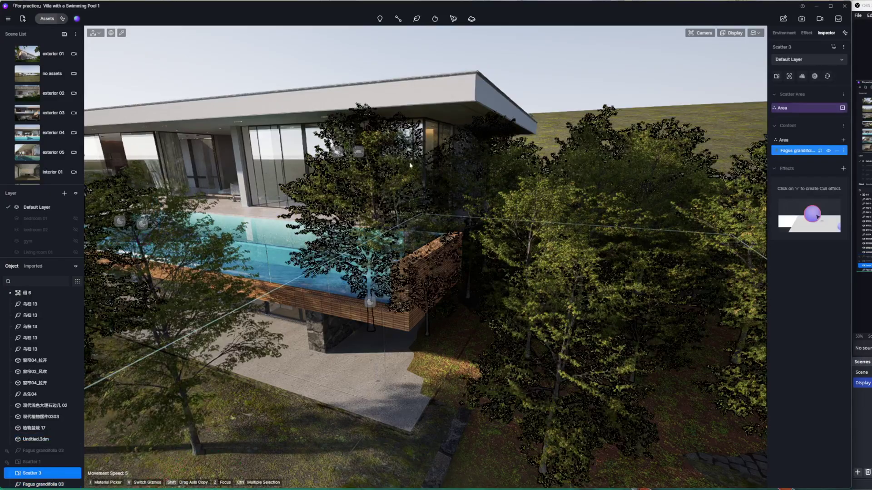
{"action": "left_click", "coordinate": [843, 168]}
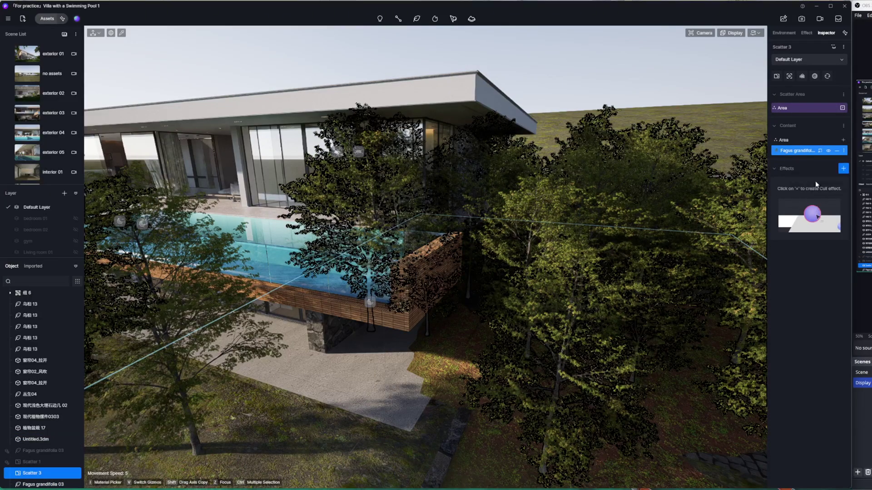
{"action": "left_click", "coordinate": [456, 100]}
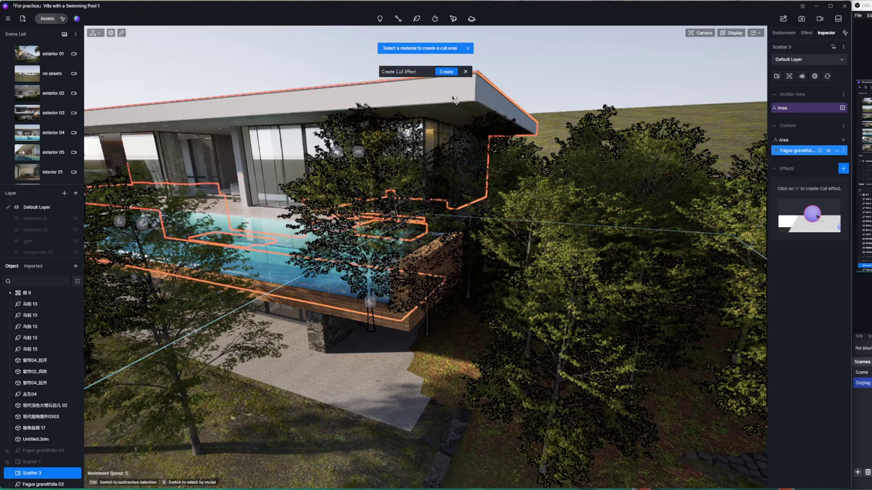
{"action": "left_click", "coordinate": [446, 64]}
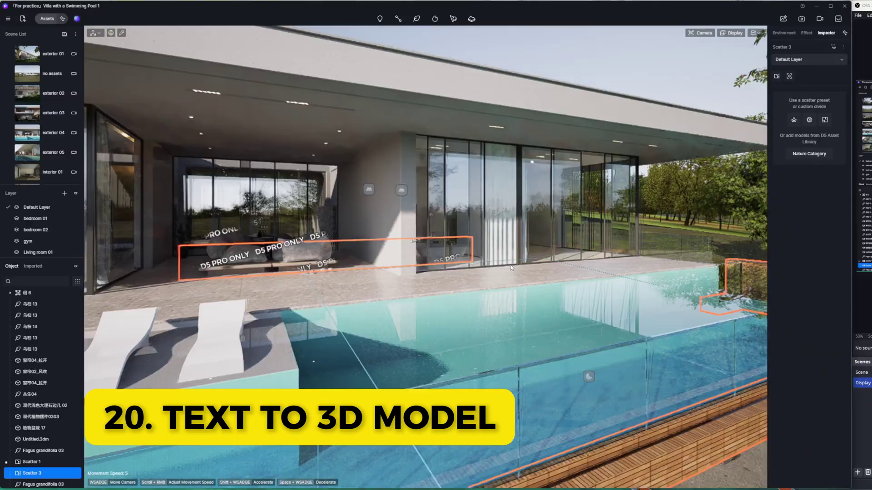
Enter the Text to 3D prompt 'round donut shaped pool tube' with the Low-poly style.
{"action": "key", "text": "Escape"}
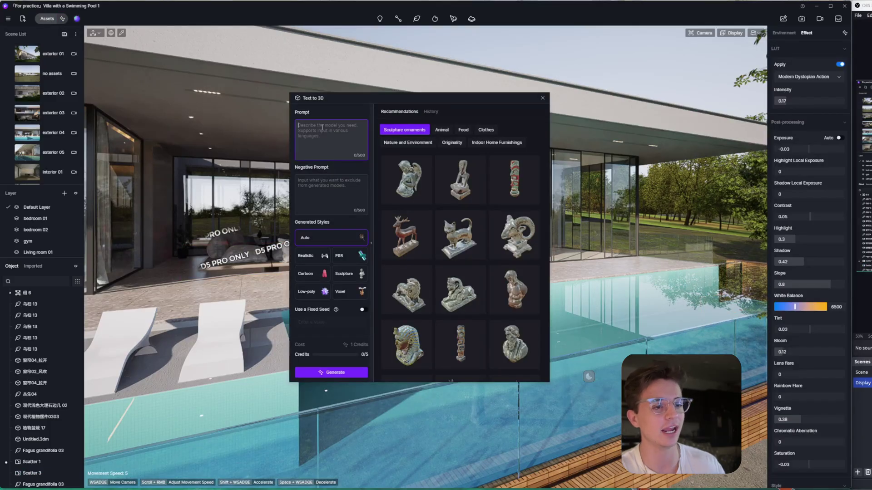
{"action": "type", "text": "round donut shaped pool tube"}
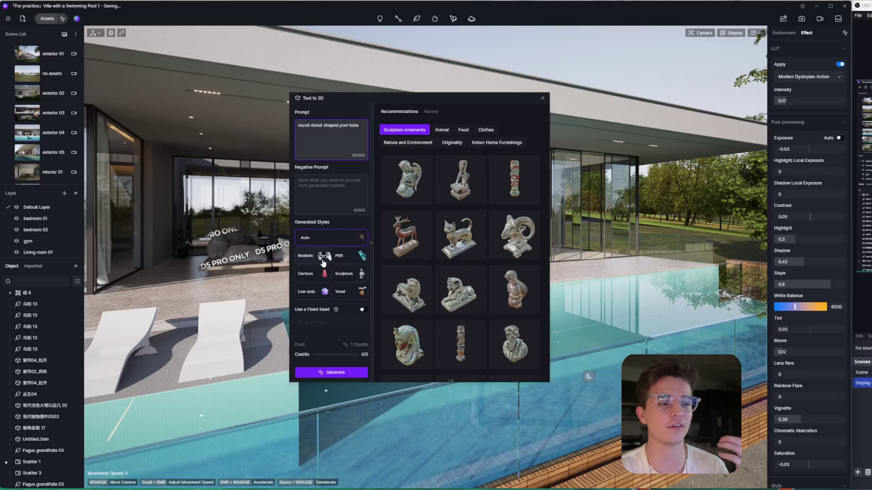
{"action": "left_click", "coordinate": [318, 291]}
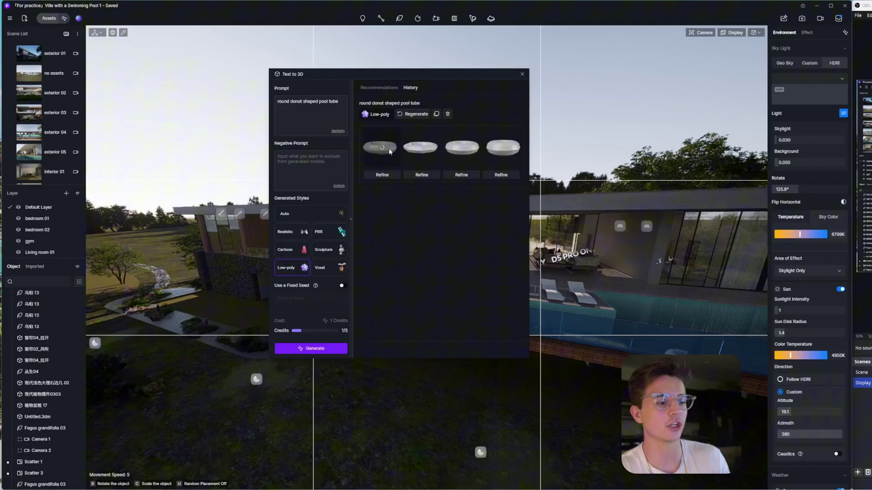
Place the first generated donut float into the pool and reframe the villa front.
{"action": "left_click", "coordinate": [389, 151]}
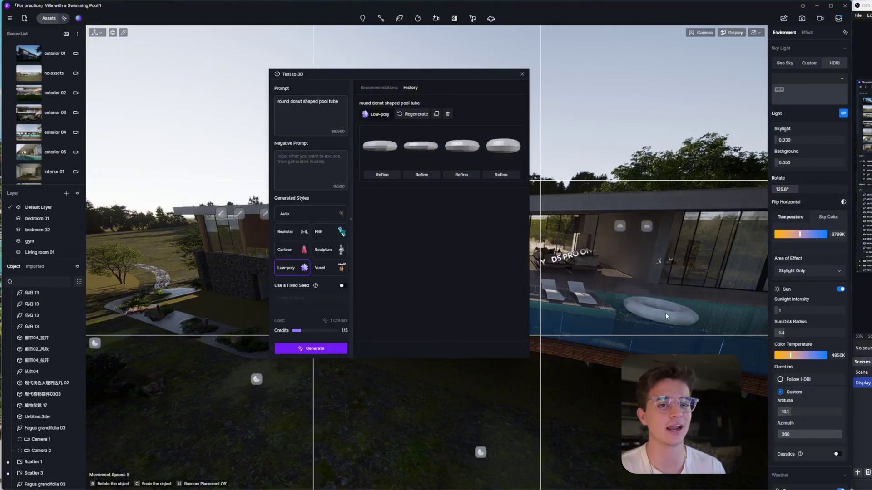
{"action": "left_click", "coordinate": [667, 311]}
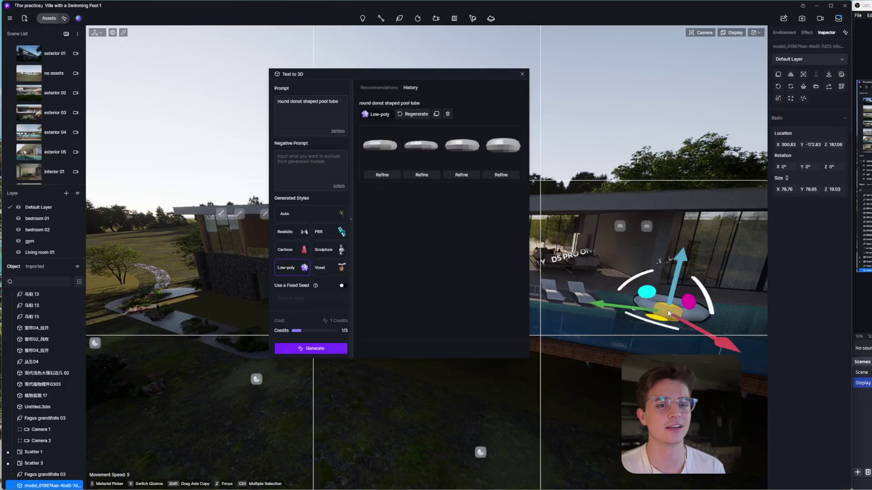
{"action": "left_click", "coordinate": [522, 74]}
{"action": "right_click_drag", "start_coordinate": [500, 227], "coordinate": [578, 255]}
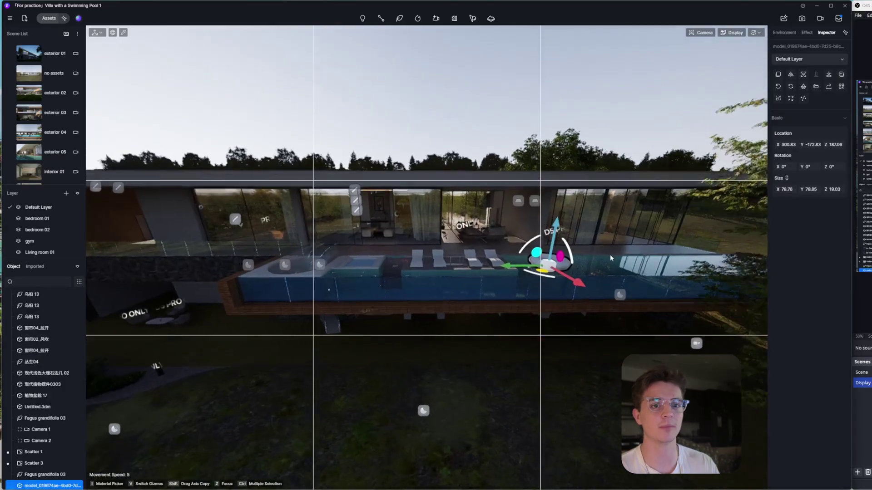
{"action": "scroll", "coordinate": [577, 255], "scroll_direction": "up", "scroll_amount": 4}
{"action": "scroll", "coordinate": [577, 255], "scroll_direction": "up", "scroll_amount": 8}
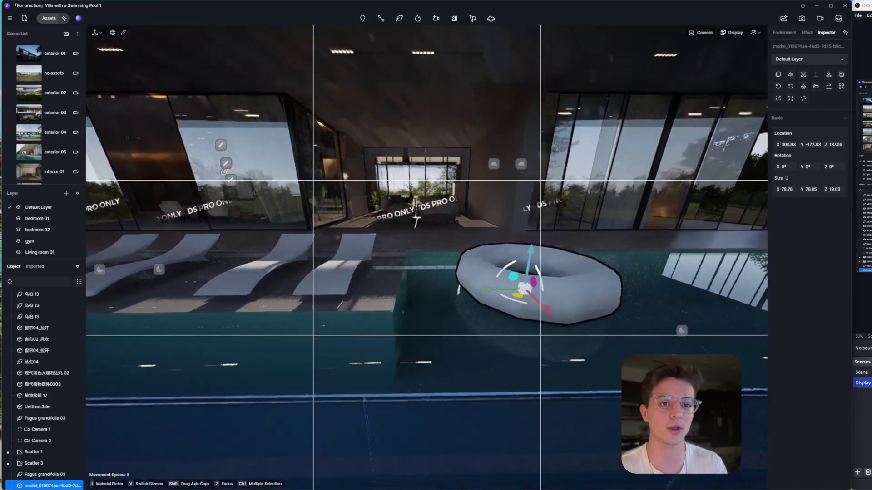
{"action": "left_click", "coordinate": [636, 260]}
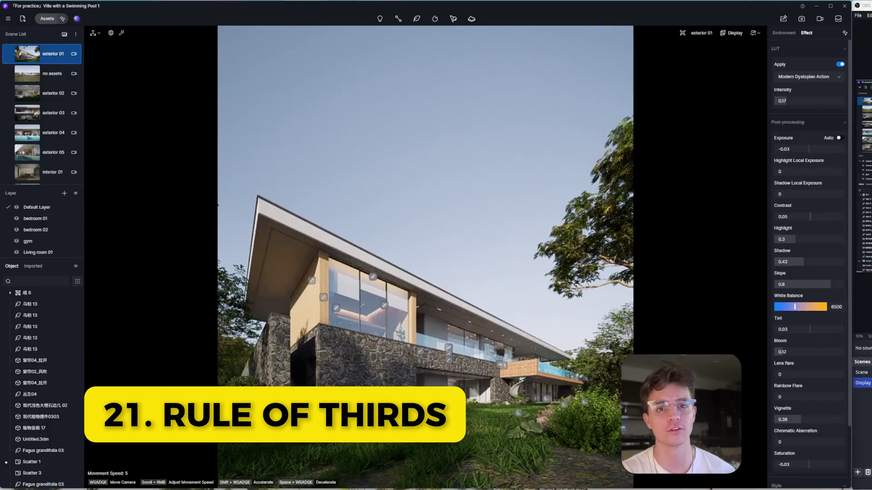
Turn on the rule-of-thirds grid, leave the exterior 01 camera and tilt to frame the villa.
{"action": "left_click", "coordinate": [731, 33]}
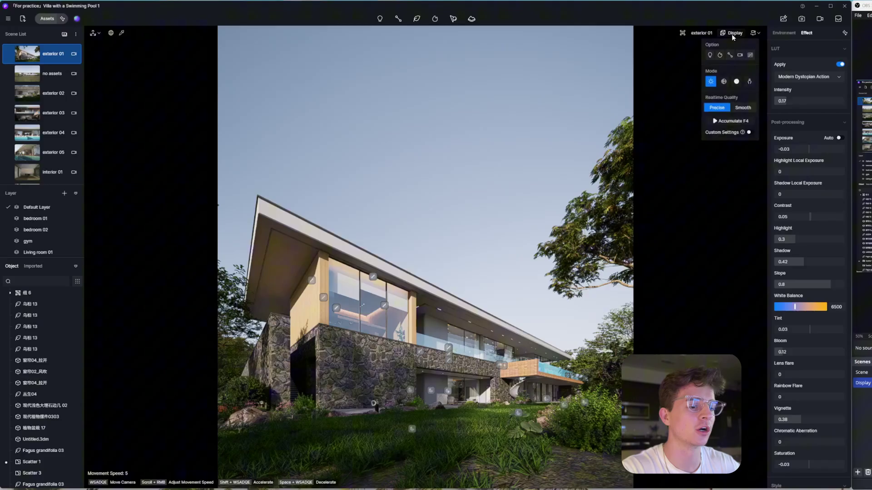
{"action": "left_click", "coordinate": [751, 56]}
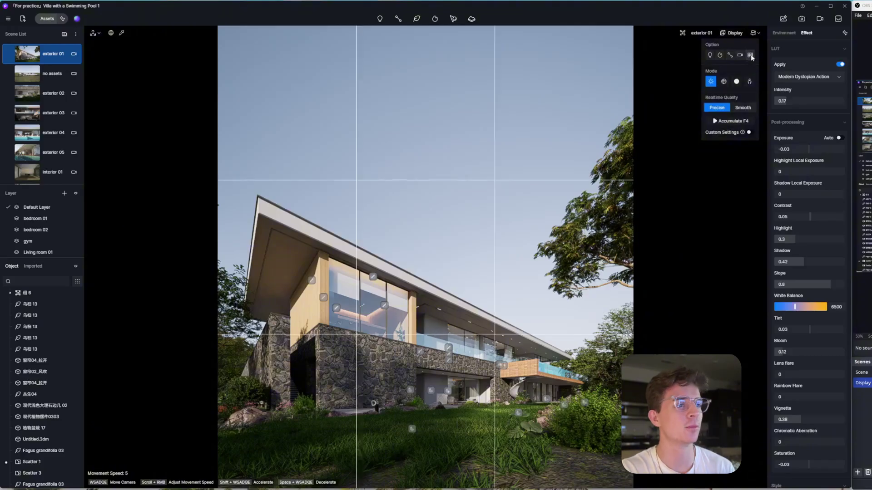
{"action": "left_click", "coordinate": [483, 165]}
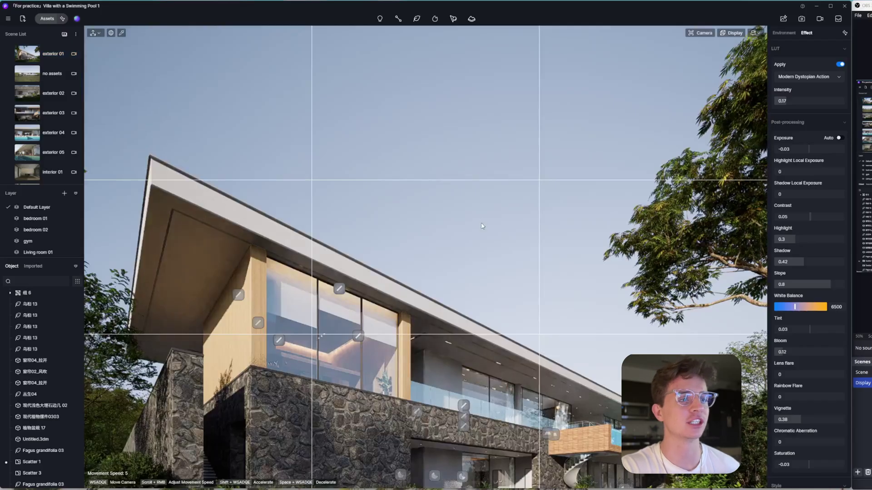
{"action": "right_click_drag", "start_coordinate": [483, 165], "coordinate": [483, 269]}
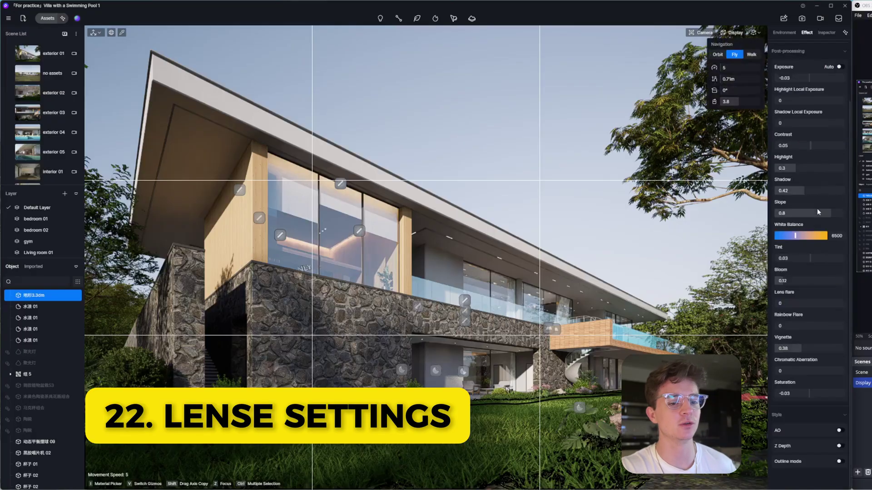
Set the horizontal field of view to 90°, giving an 18 mm focal length.
{"action": "left_click", "coordinate": [802, 18]}
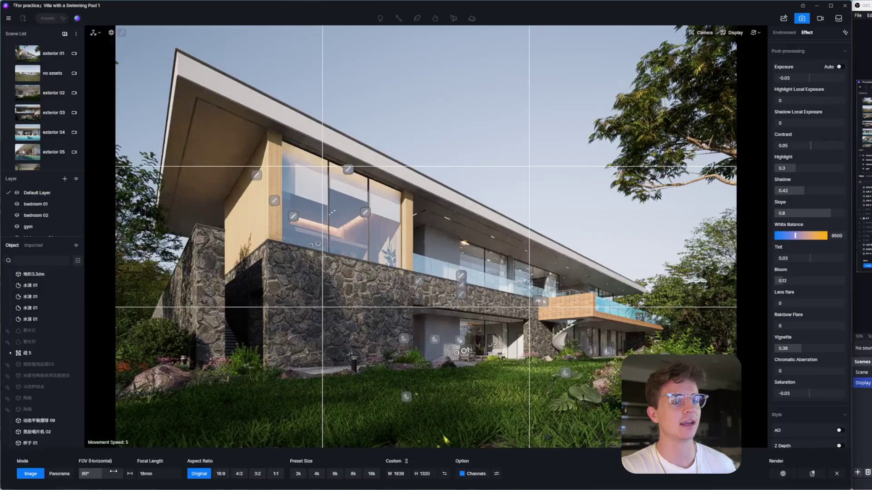
{"action": "mouse_move", "coordinate": [98, 477]}
{"action": "left_mouse_down"}
{"action": "mouse_move", "coordinate": [89, 477]}
{"action": "mouse_move", "coordinate": [121, 476]}
{"action": "mouse_move", "coordinate": [88, 474]}
{"action": "left_mouse_up"}
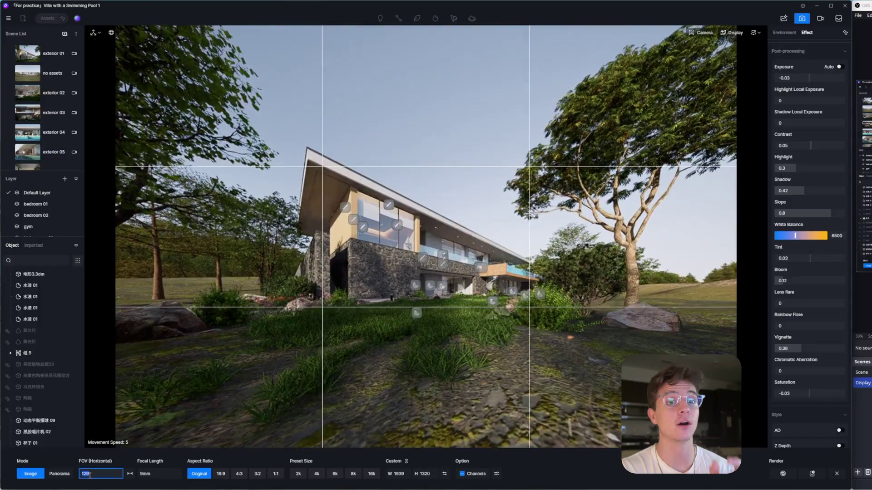
{"action": "key", "text": "Return"}
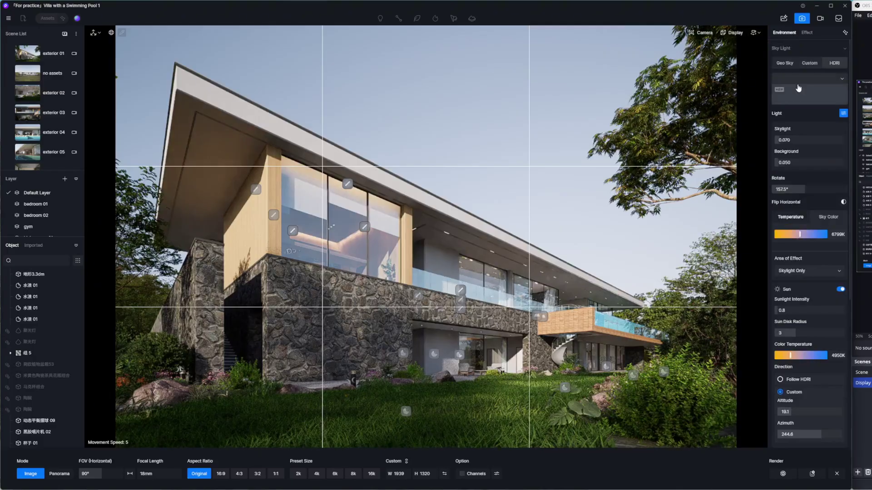
Switch to Geo Sky with the sun at 05:25 AM and refresh exterior 01 to this view.
{"action": "left_click", "coordinate": [787, 63]}
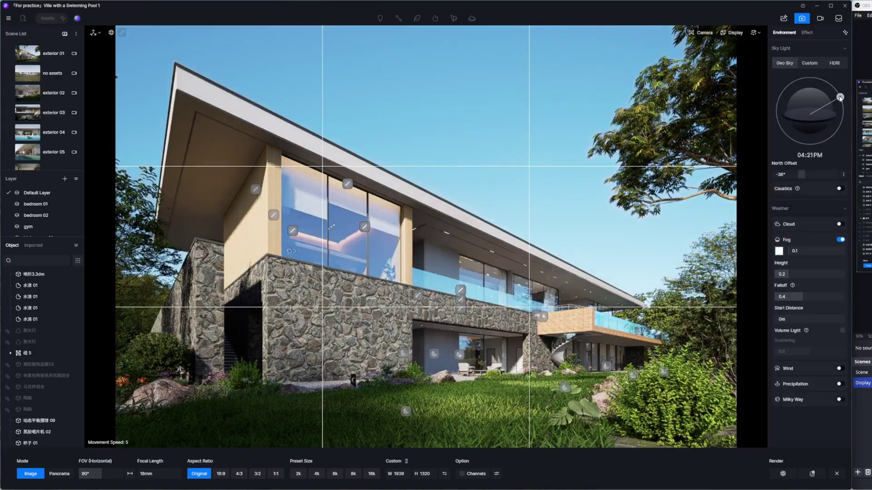
{"action": "left_click_drag", "start_coordinate": [840, 98], "coordinate": [778, 118]}
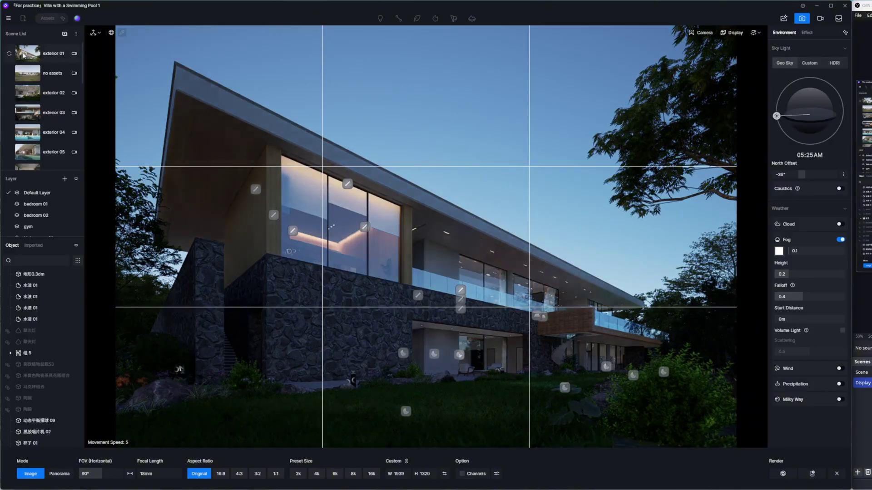
{"action": "left_click", "coordinate": [8, 54]}
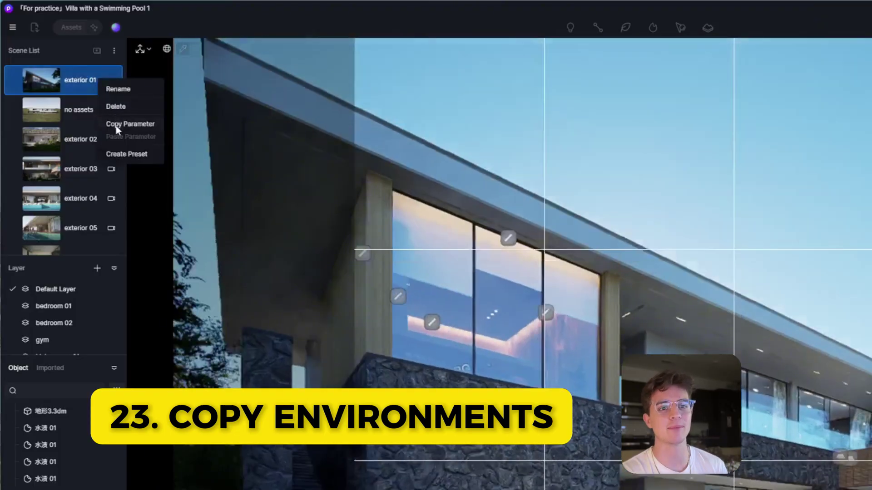
Copy exterior 01's environment parameters and paste them onto exterior 02.
{"action": "left_click", "coordinate": [121, 123]}
{"action": "left_click", "coordinate": [69, 145]}
{"action": "right_click", "coordinate": [78, 140]}
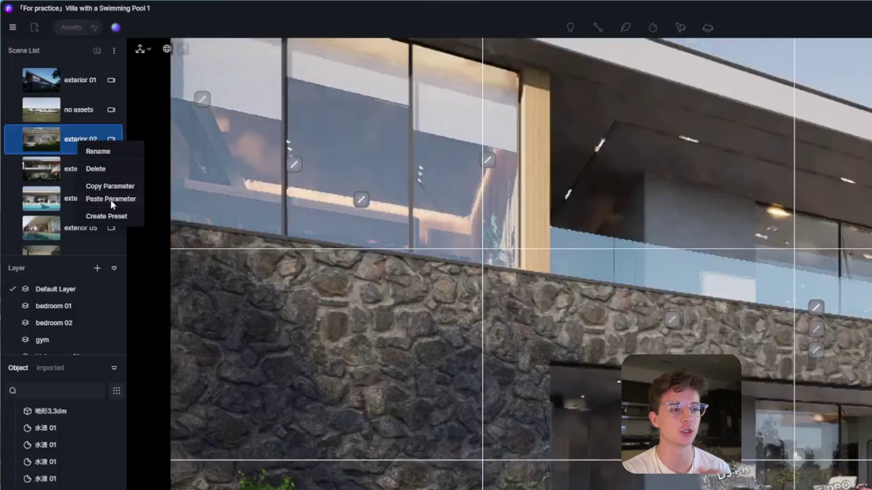
{"action": "left_click", "coordinate": [111, 201]}
Save exterior 04's look as a preset and browse pages 3, 4 and 6 of curated presets.
{"action": "left_click", "coordinate": [84, 192]}
{"action": "right_click", "coordinate": [57, 131]}
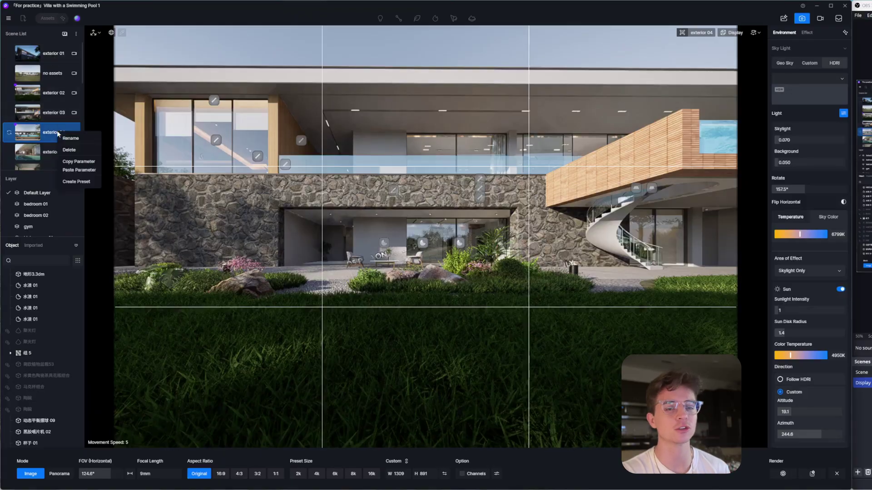
{"action": "left_click", "coordinate": [82, 181]}
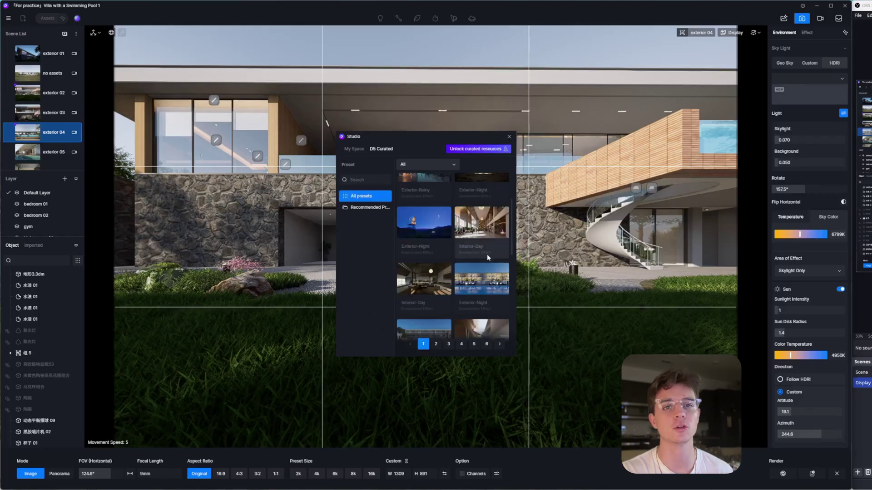
{"action": "scroll", "coordinate": [486, 255], "scroll_direction": "down", "scroll_amount": 5}
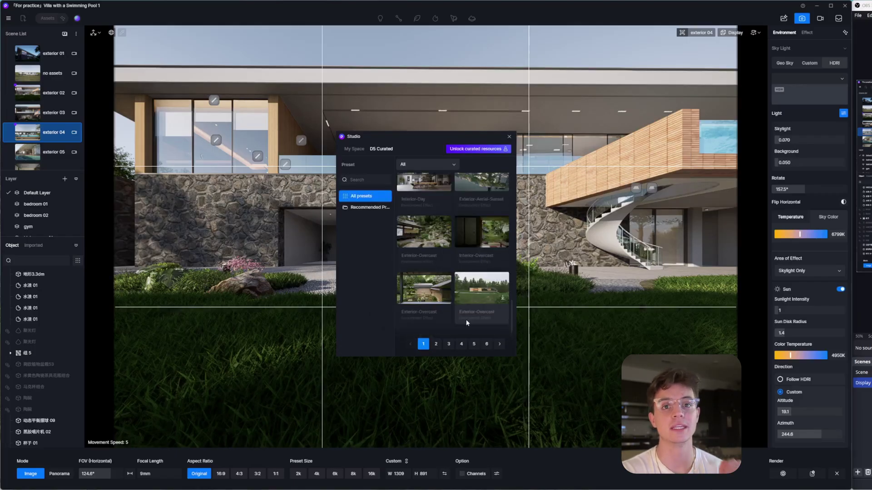
{"action": "left_click", "coordinate": [444, 344]}
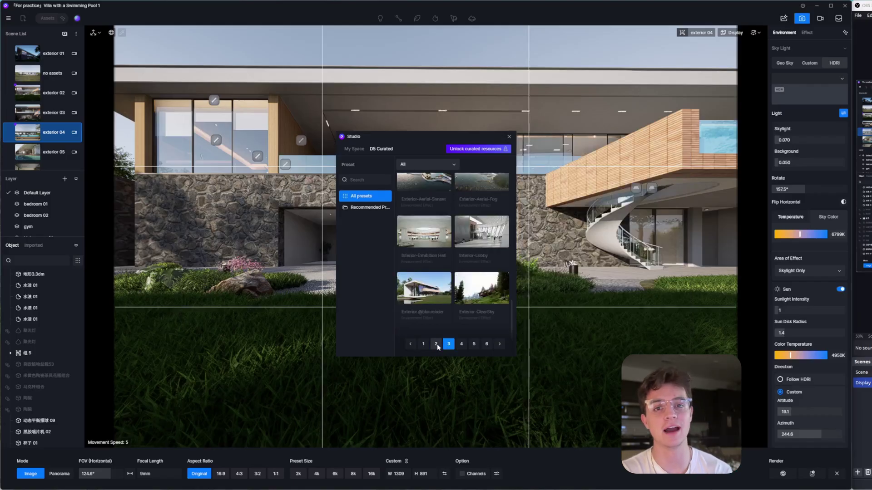
{"action": "left_click", "coordinate": [461, 344]}
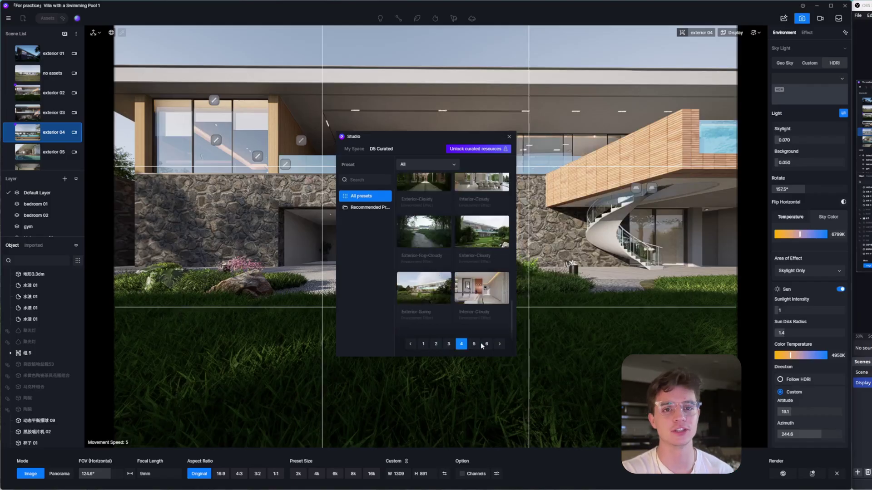
{"action": "left_click", "coordinate": [491, 345]}
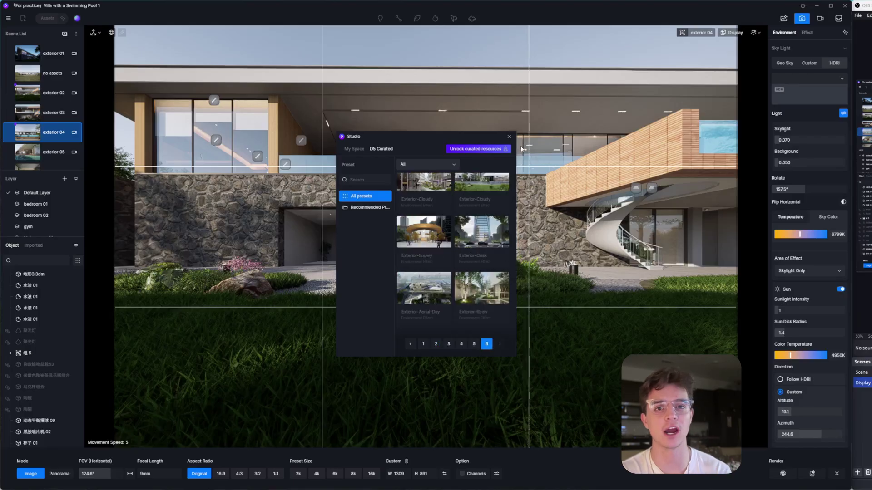
{"action": "left_click", "coordinate": [509, 136]}
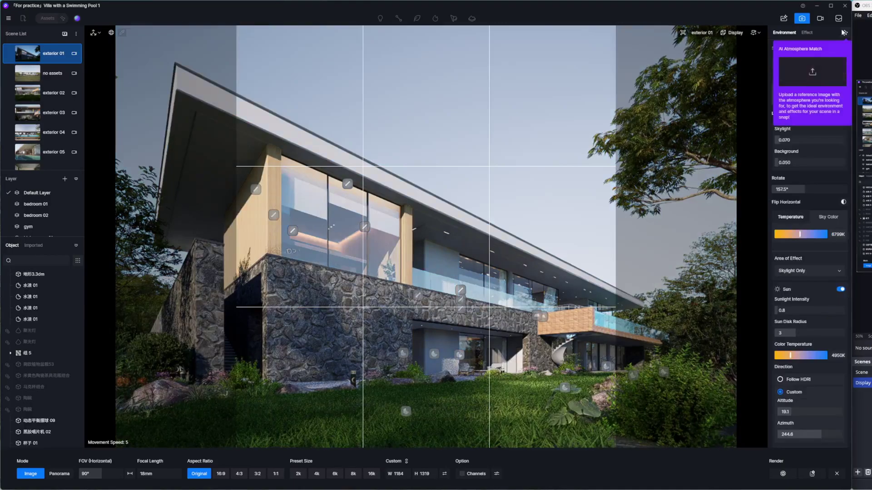
Copy a Motion Array sunset photo from the browser as the atmosphere-match reference.
{"action": "key", "text": "alt+Tab"}
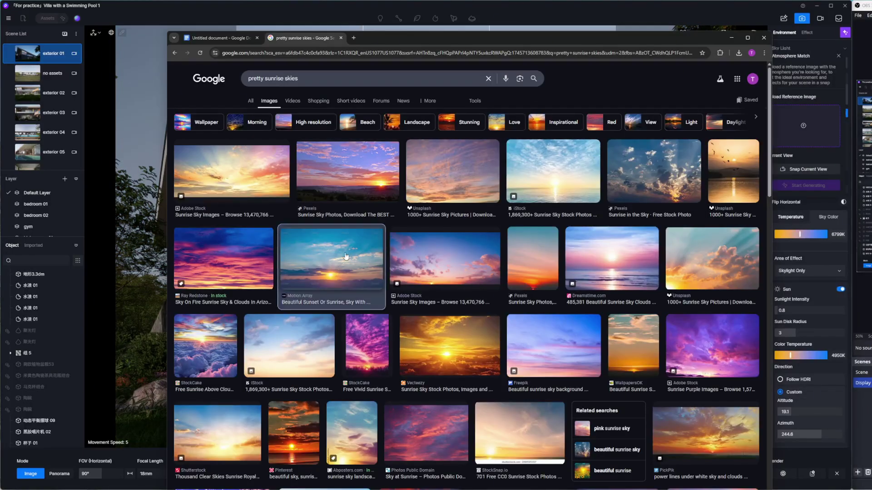
{"action": "left_click", "coordinate": [332, 259]}
{"action": "right_click", "coordinate": [636, 219]}
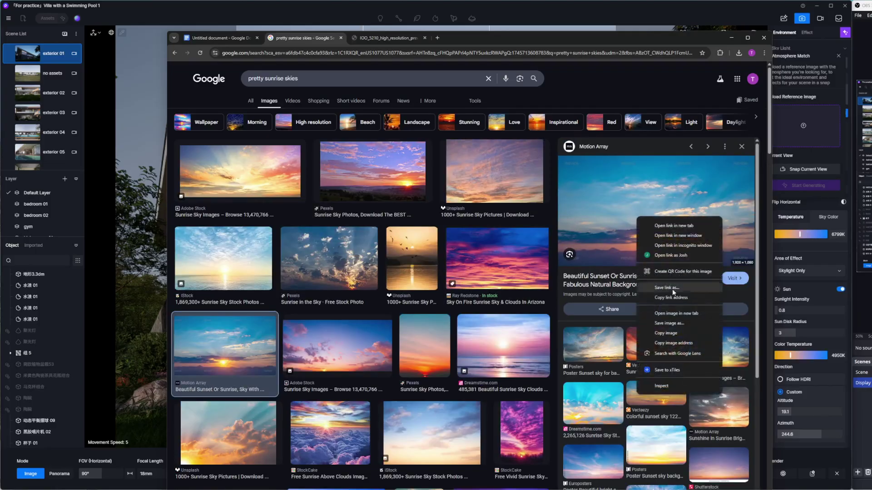
{"action": "left_click", "coordinate": [669, 324]}
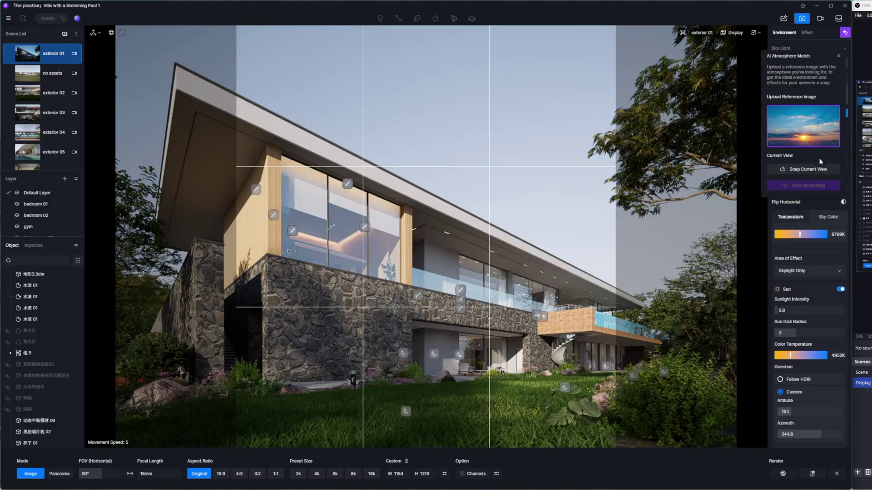
Snap the current villa view, generate a sunset-matched atmosphere, apply it and close the panel.
{"action": "left_click", "coordinate": [815, 168]}
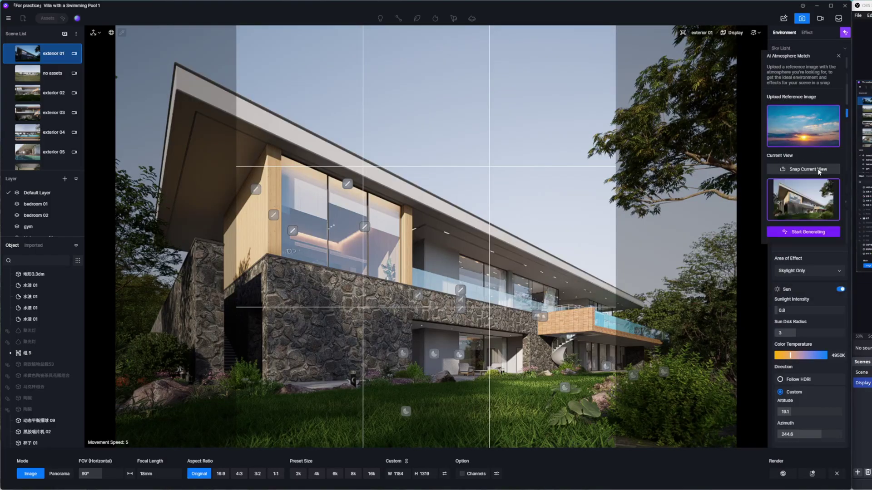
{"action": "left_click", "coordinate": [805, 232]}
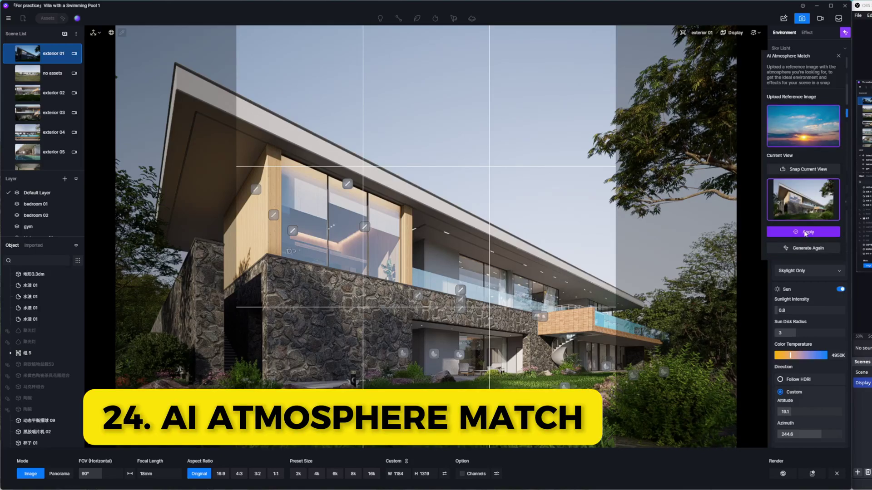
{"action": "left_click", "coordinate": [804, 232]}
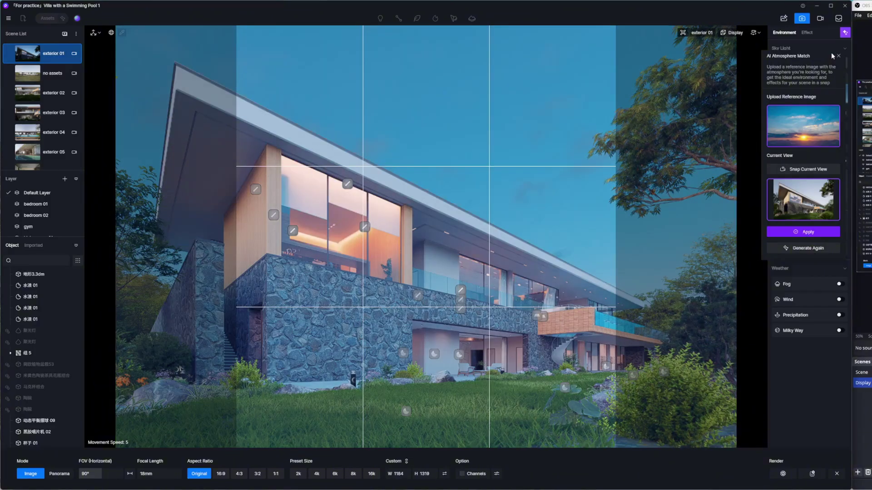
{"action": "left_click", "coordinate": [837, 55]}
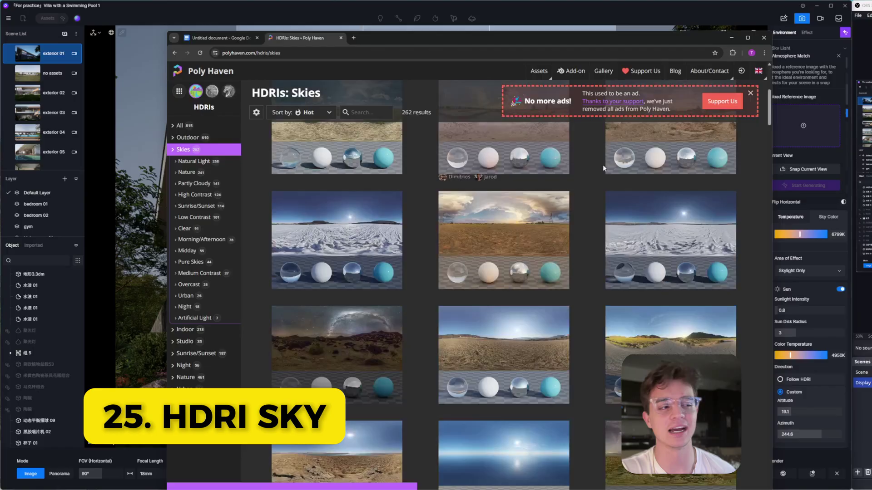
Download Qwantani Dusk 2 from Poly Haven and load it as D5's custom HDRI sky.
{"action": "left_click", "coordinate": [383, 270]}
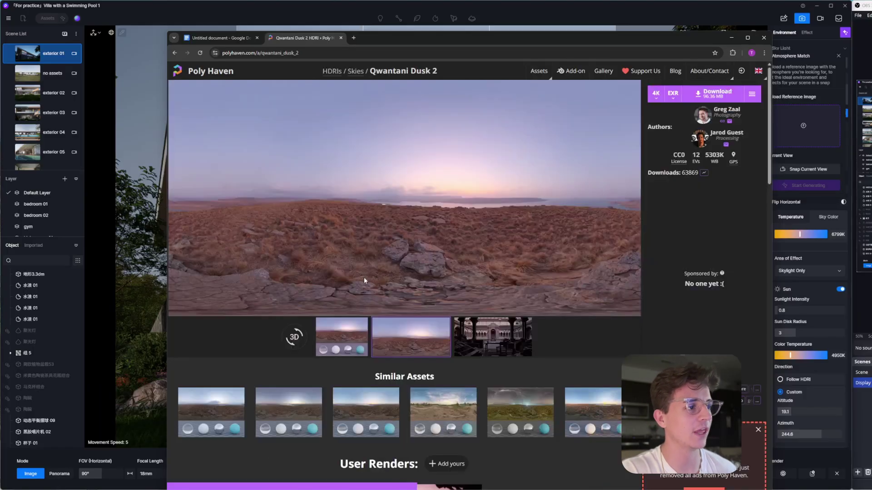
{"action": "left_click", "coordinate": [706, 94]}
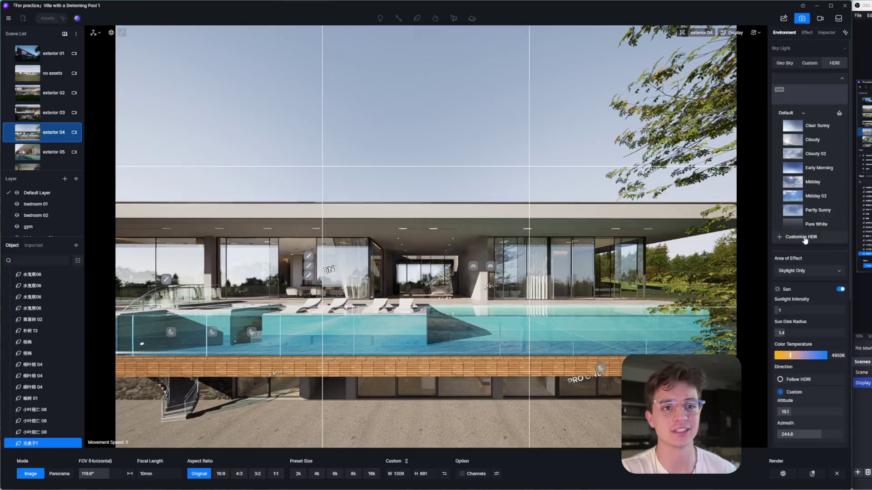
{"action": "left_click", "coordinate": [804, 237]}
{"action": "double_click", "coordinate": [178, 79]}
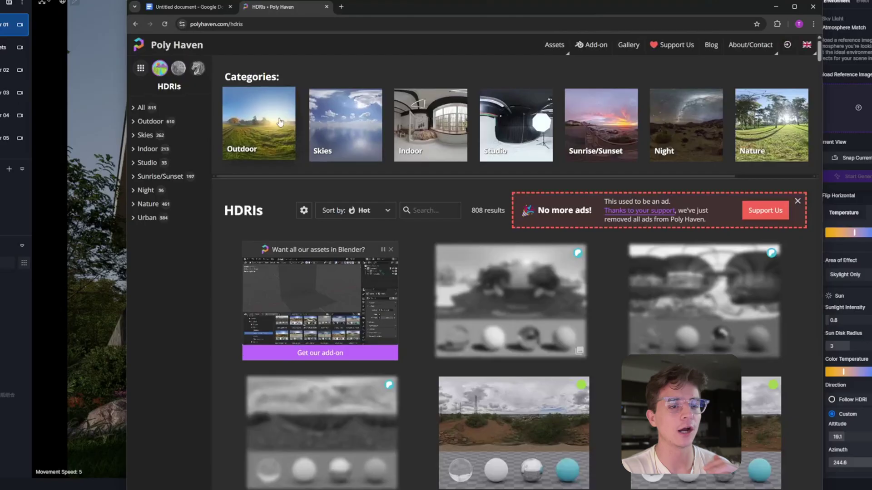
Find Qwantani Dusk 2 in Poly Haven's Skies category and download it again.
{"action": "left_click", "coordinate": [148, 135]}
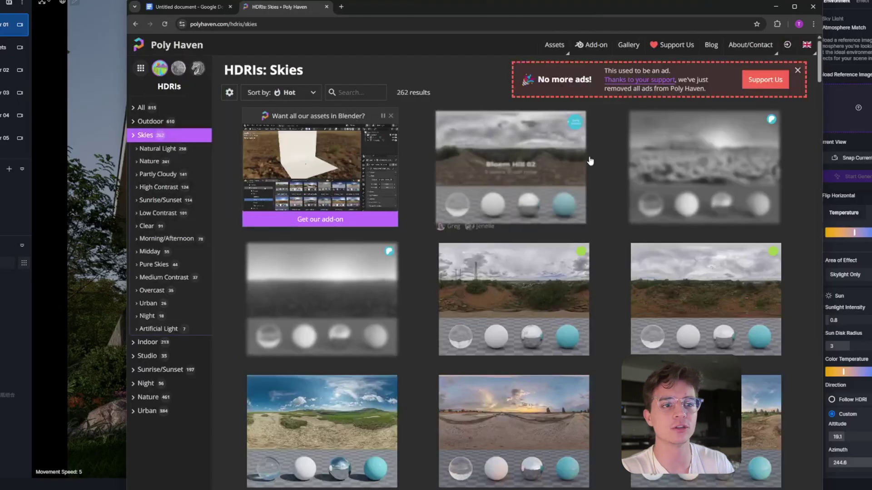
{"action": "scroll", "coordinate": [590, 160], "scroll_direction": "down", "scroll_amount": 6}
{"action": "scroll", "coordinate": [476, 227], "scroll_direction": "down", "scroll_amount": 5}
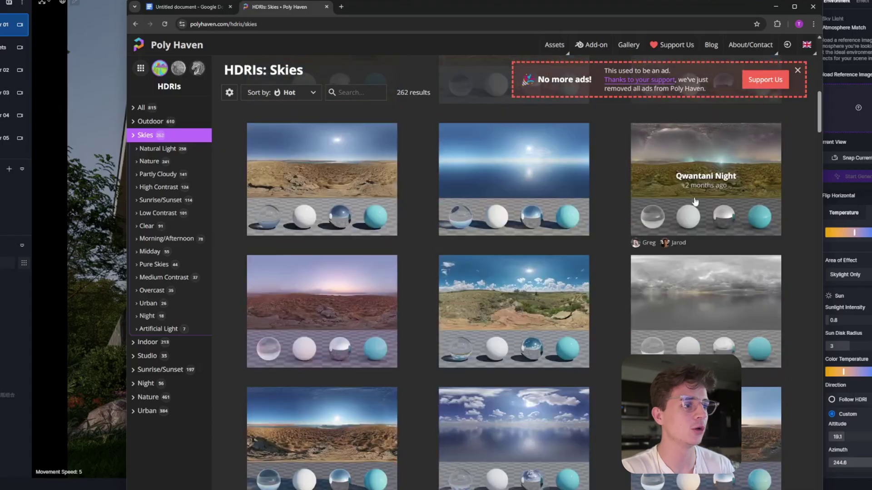
{"action": "left_click", "coordinate": [354, 286]}
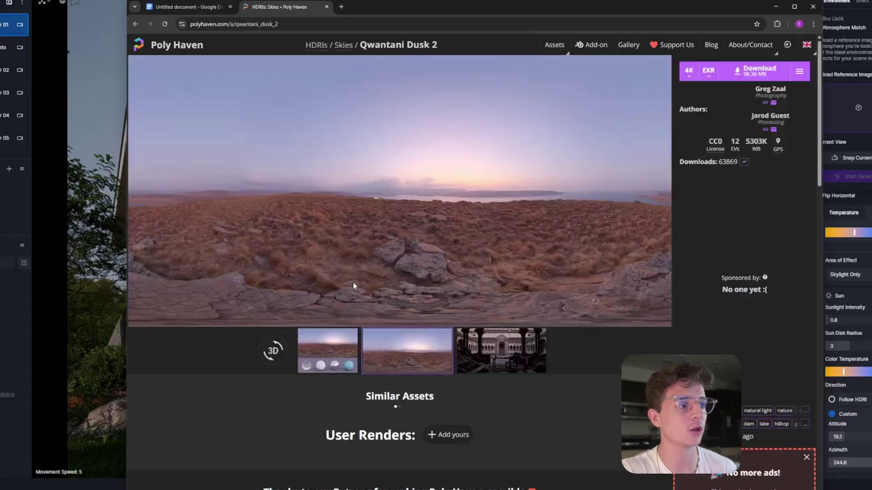
{"action": "left_click", "coordinate": [747, 73]}
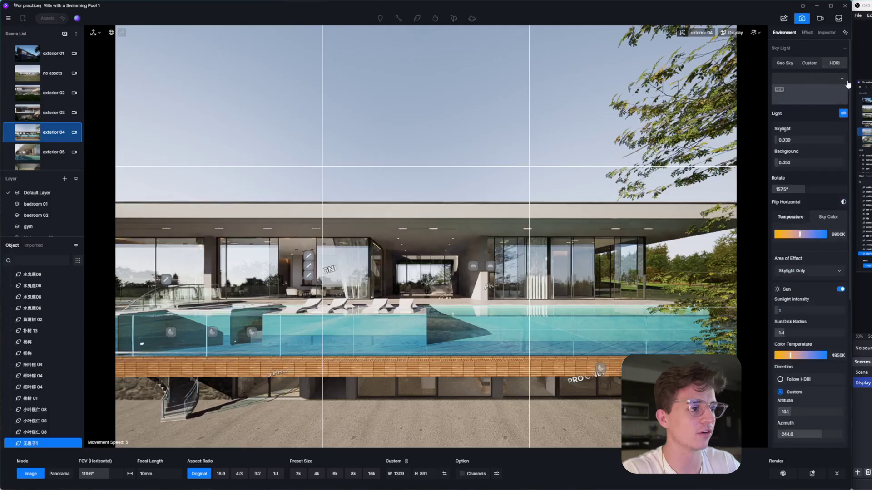
Rotate the HDRI sky around the villa, settling at about 265.8°.
{"action": "left_click", "coordinate": [842, 79]}
{"action": "left_click", "coordinate": [786, 89]}
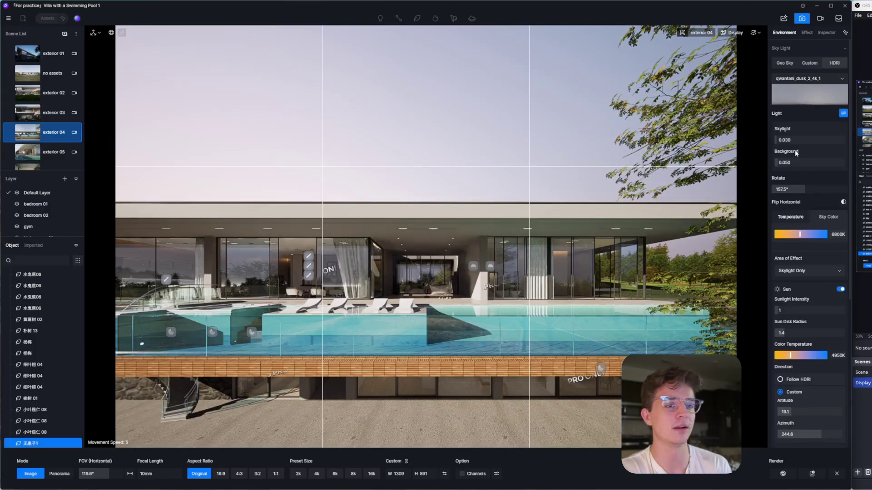
{"action": "left_click_drag", "start_coordinate": [803, 189], "coordinate": [836, 190]}
{"action": "left_click_drag", "start_coordinate": [831, 192], "coordinate": [816, 194]}
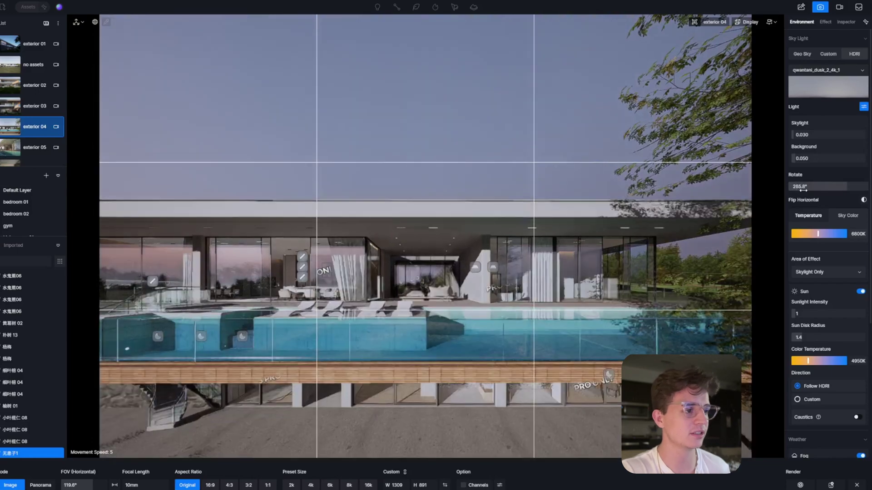
Switch the sun direction to Custom and swing its azimuth to 117.4.
{"action": "scroll", "coordinate": [820, 218], "scroll_direction": "down", "scroll_amount": 4}
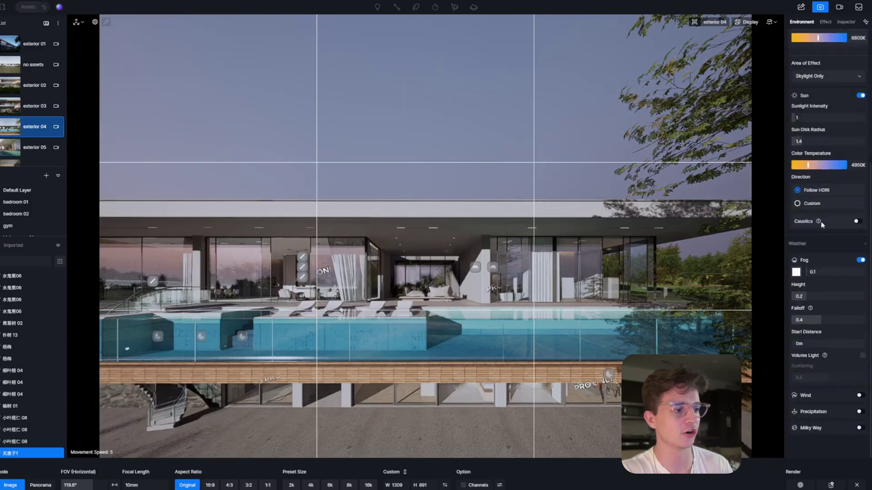
{"action": "left_click", "coordinate": [805, 204]}
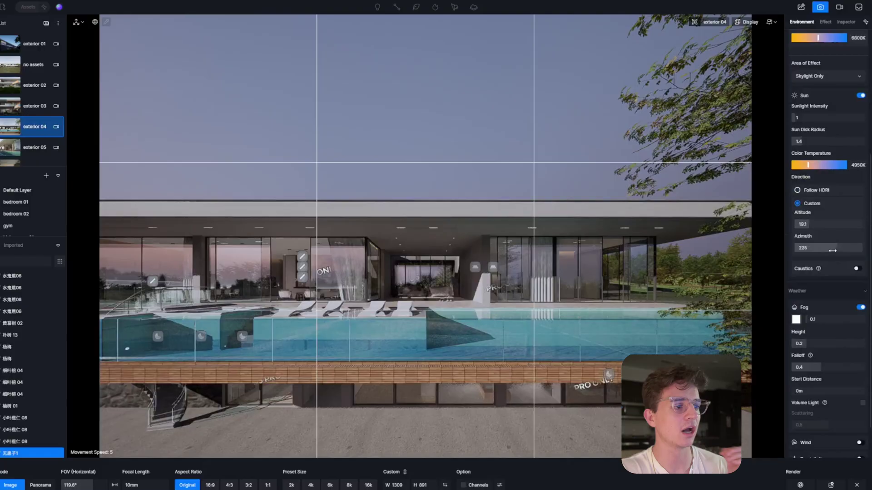
{"action": "mouse_move", "coordinate": [832, 250]}
{"action": "left_mouse_down"}
{"action": "mouse_move", "coordinate": [813, 249]}
{"action": "mouse_move", "coordinate": [799, 224]}
{"action": "mouse_move", "coordinate": [783, 227]}
{"action": "mouse_move", "coordinate": [803, 224]}
{"action": "mouse_move", "coordinate": [818, 249]}
{"action": "left_mouse_up"}
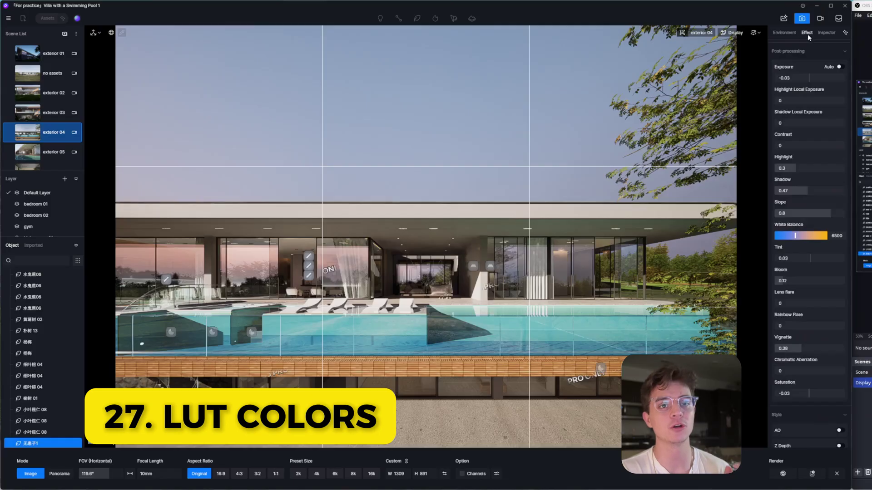
{"action": "scroll", "coordinate": [818, 69], "scroll_direction": "up", "scroll_amount": 3}
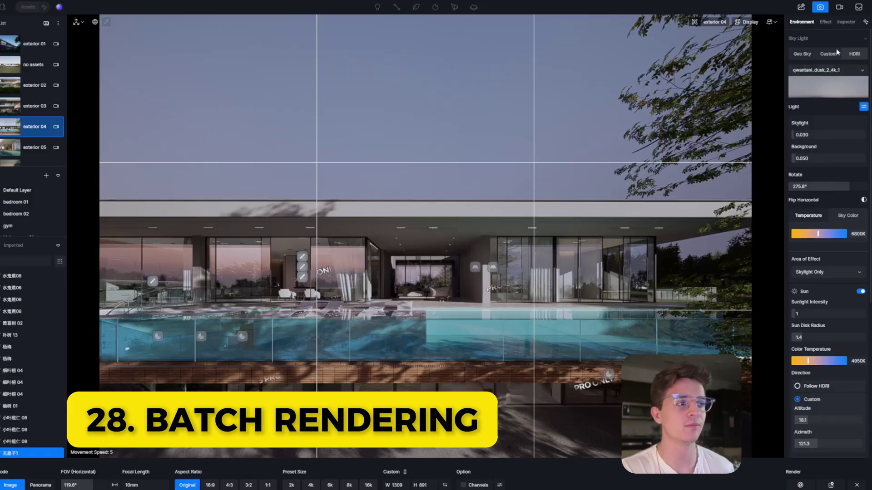
{"action": "left_click", "coordinate": [858, 7]}
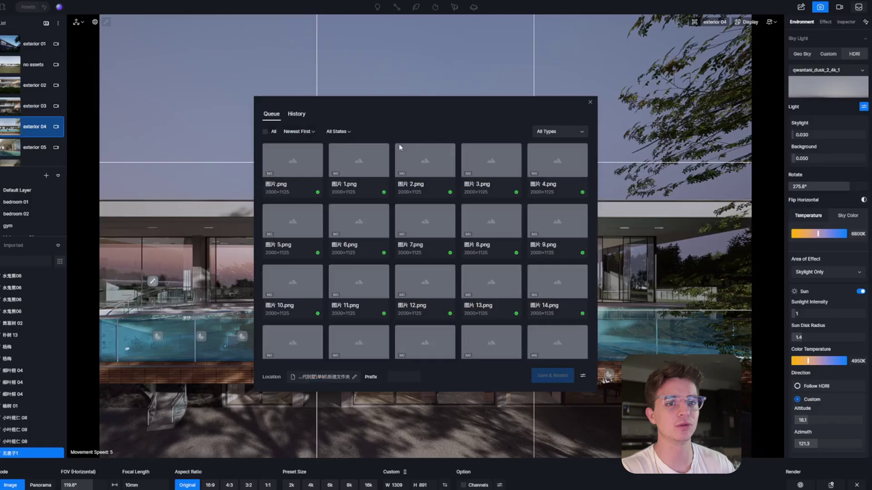
{"action": "left_click", "coordinate": [304, 162]}
{"action": "left_click", "coordinate": [359, 157]}
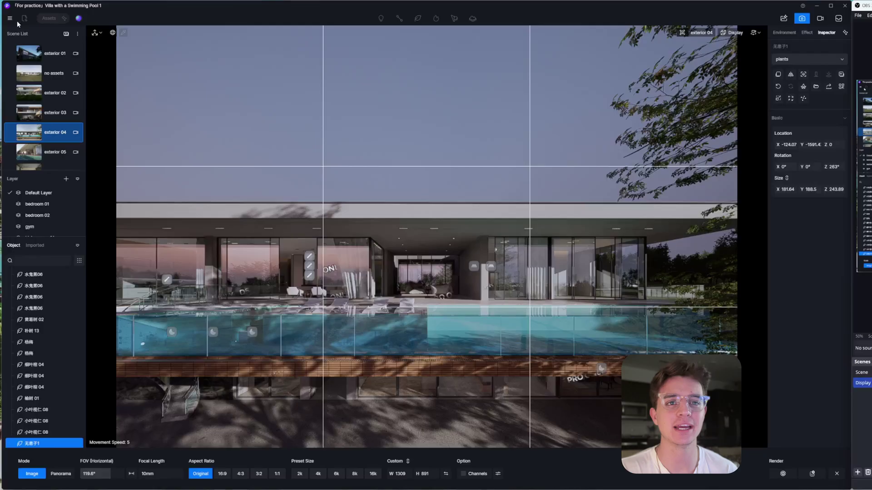
Turn on the Section Tools toggle in Preferences' widget list, then close Preferences.
{"action": "left_click", "coordinate": [15, 21]}
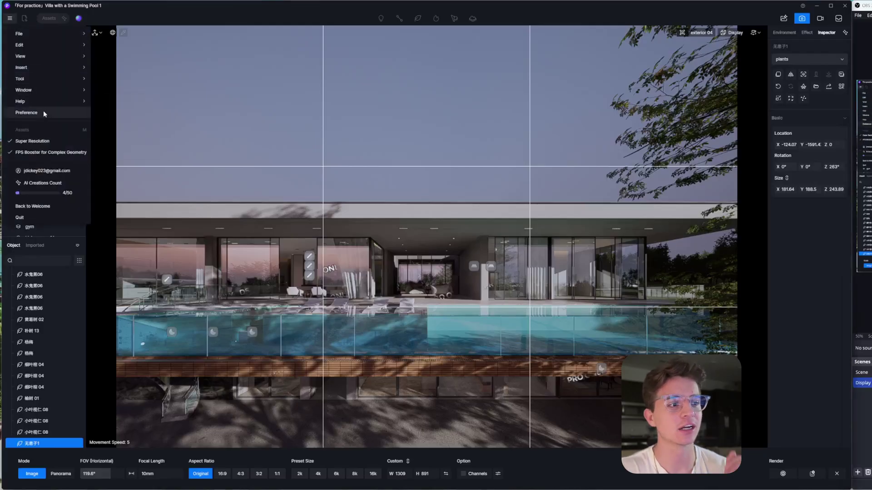
{"action": "left_click", "coordinate": [44, 114]}
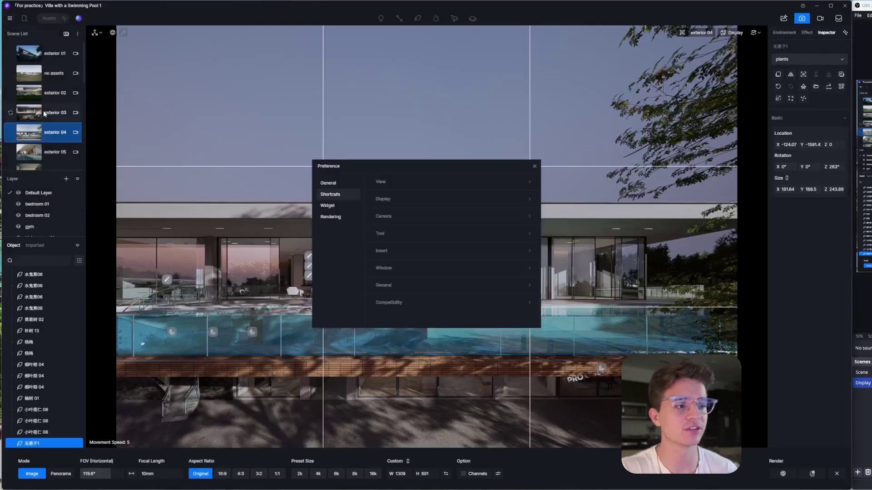
{"action": "left_click", "coordinate": [347, 205]}
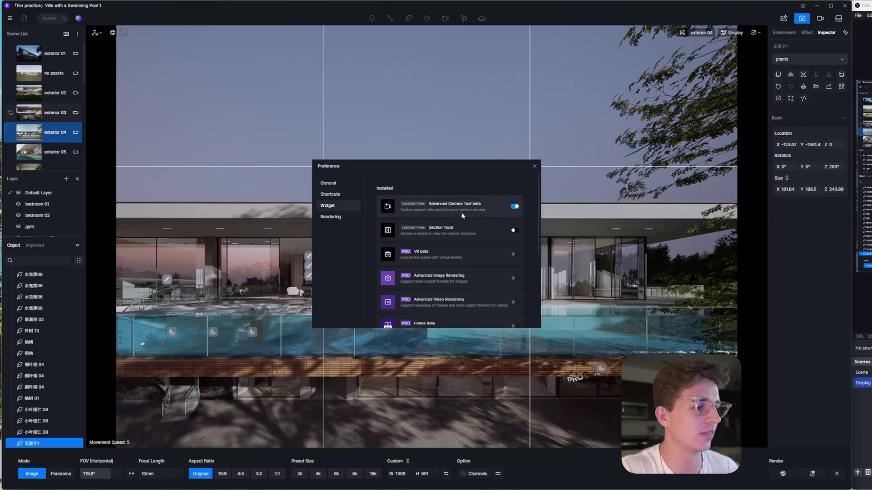
{"action": "scroll", "coordinate": [462, 215], "scroll_direction": "down", "scroll_amount": 3}
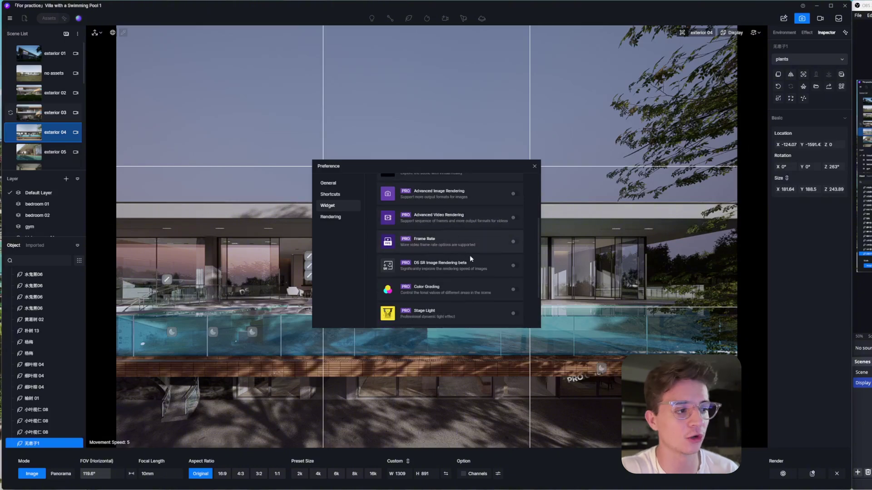
{"action": "scroll", "coordinate": [494, 293], "scroll_direction": "up", "scroll_amount": 3}
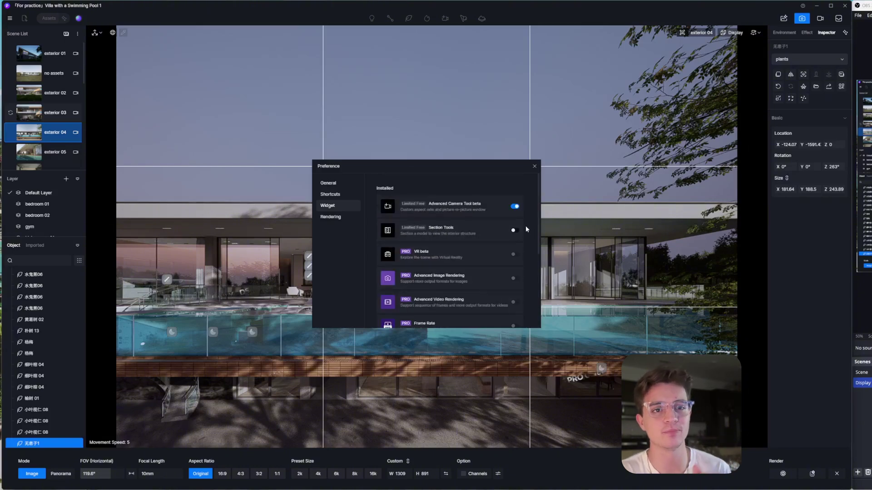
{"action": "left_click", "coordinate": [514, 230]}
{"action": "scroll", "coordinate": [512, 233], "scroll_direction": "down", "scroll_amount": 3}
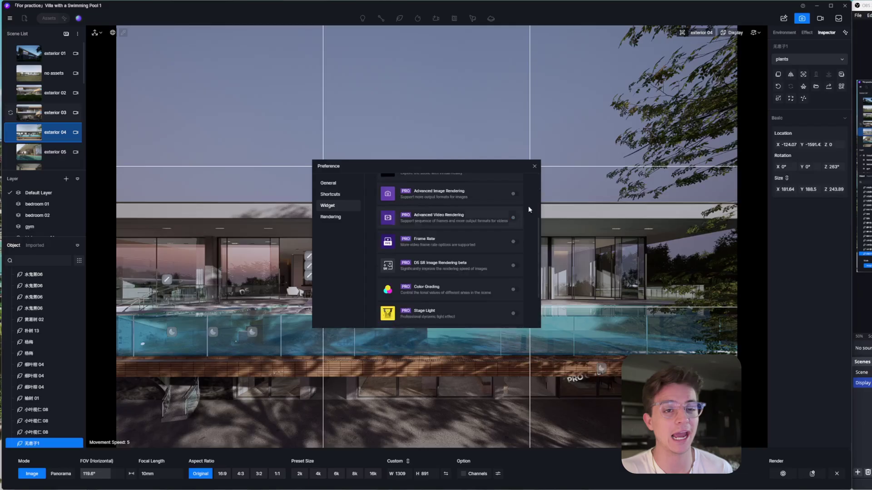
{"action": "left_click", "coordinate": [535, 166]}
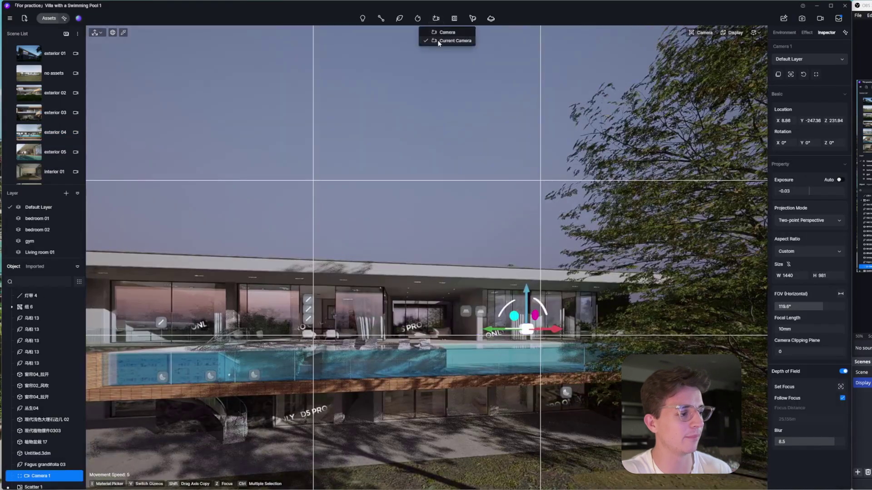
Add Camera 2 with a picture-in-picture preview and orbit the view around the villa.
{"action": "left_click", "coordinate": [438, 42]}
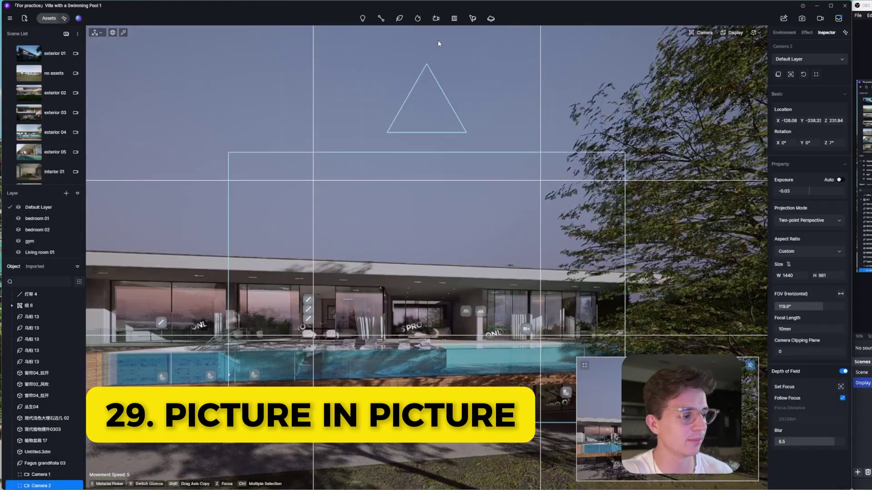
{"action": "right_click_drag", "start_coordinate": [427, 236], "coordinate": [350, 218]}
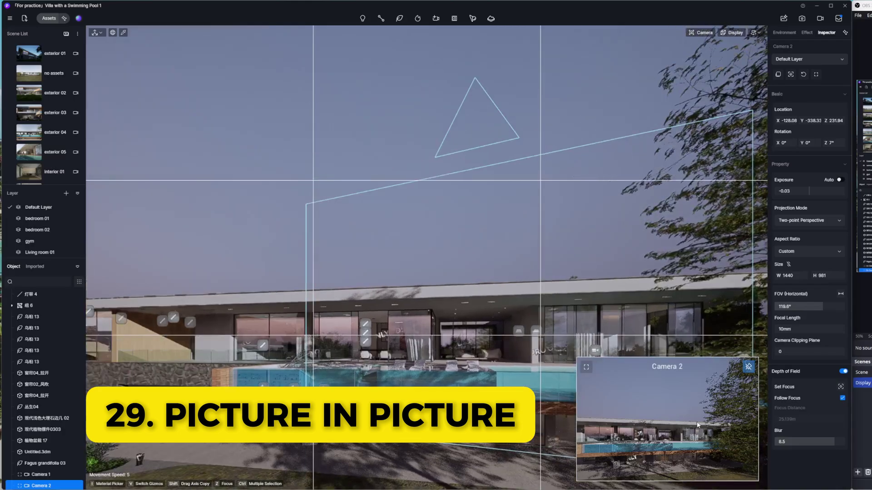
{"action": "right_click_drag", "start_coordinate": [427, 236], "coordinate": [524, 238]}
{"action": "right_click_drag", "start_coordinate": [390, 228], "coordinate": [411, 225]}
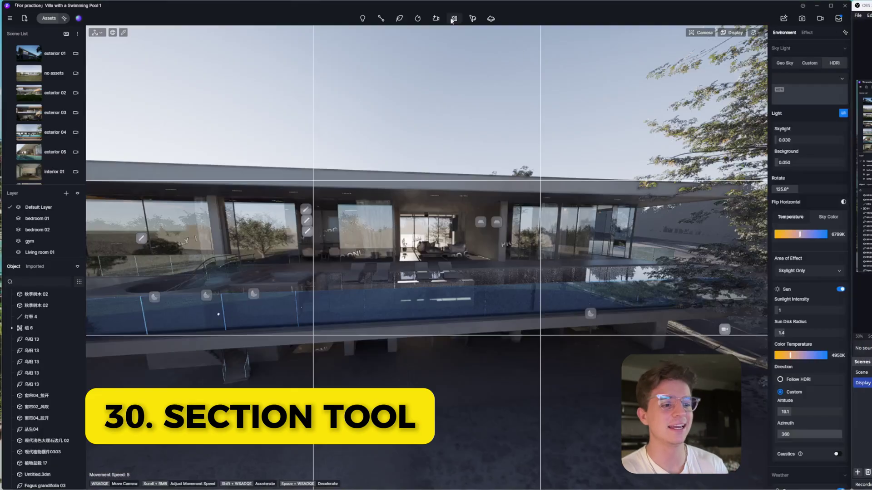
Place Section Plane 1 on the villa and fly the view around to frame it.
{"action": "left_click", "coordinate": [453, 18]}
{"action": "left_click", "coordinate": [467, 32]}
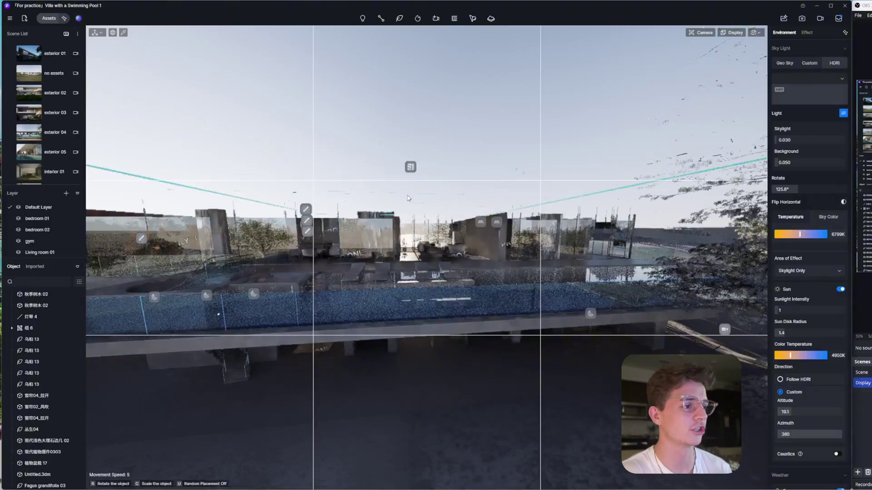
{"action": "left_click", "coordinate": [409, 196]}
{"action": "key", "text": "w"}
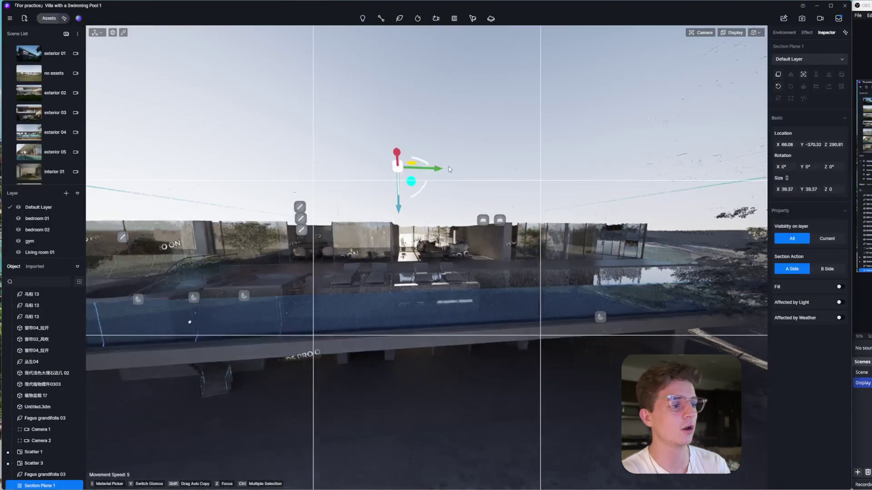
{"action": "key", "text": "e"}
{"action": "right_click_drag", "start_coordinate": [448, 166], "coordinate": [426, 253]}
{"action": "key", "text": "e"}
{"action": "key", "text": "s"}
{"action": "key", "text": "q"}
{"action": "key", "text": "w"}
{"action": "key", "text": "s"}
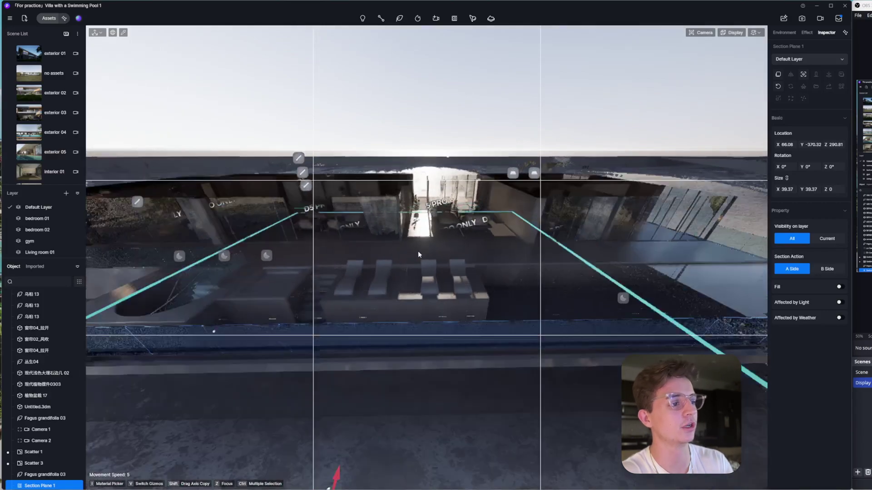
{"action": "right_click_drag", "start_coordinate": [432, 193], "coordinate": [441, 245]}
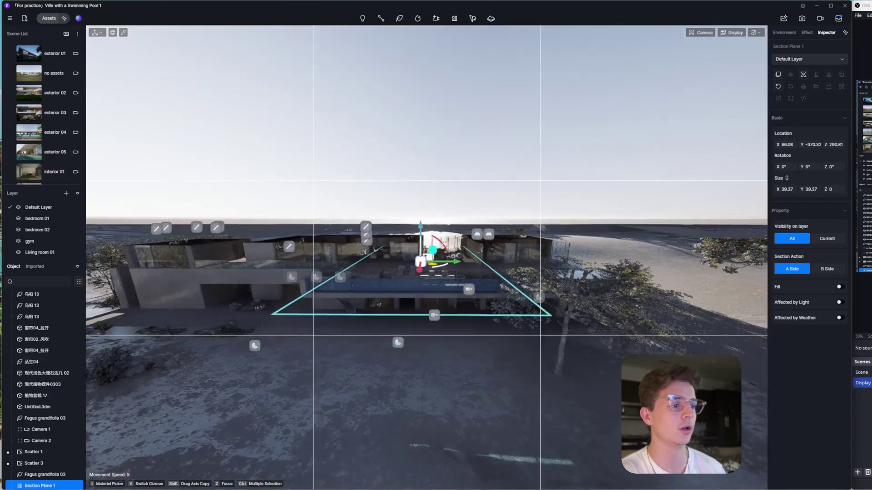
Stand the section plane upright at 90° on X and view the villa's cut end.
{"action": "left_click_drag", "start_coordinate": [440, 243], "coordinate": [451, 287]}
{"action": "key", "text": "Caps_Lock"}
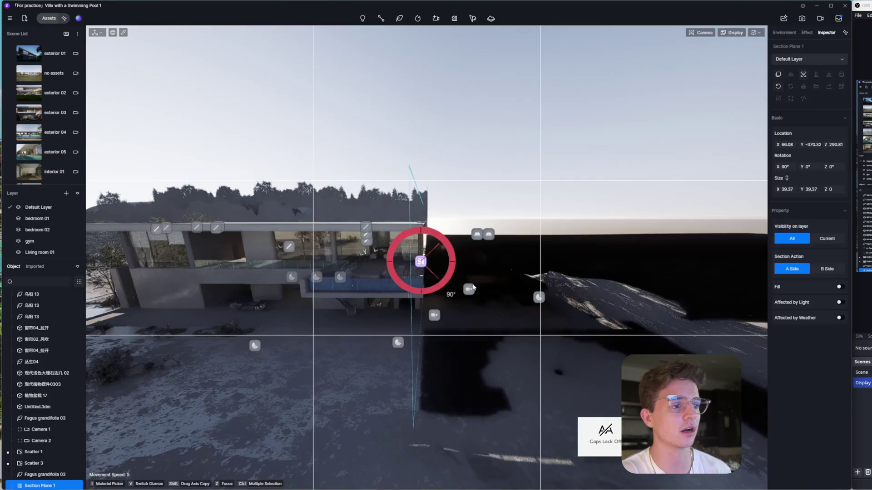
{"action": "key", "text": "d"}
{"action": "key", "text": "w"}
{"action": "right_click_drag", "start_coordinate": [478, 259], "coordinate": [345, 250]}
{"action": "key", "text": "d"}
{"action": "right_click_drag", "start_coordinate": [486, 232], "coordinate": [436, 232]}
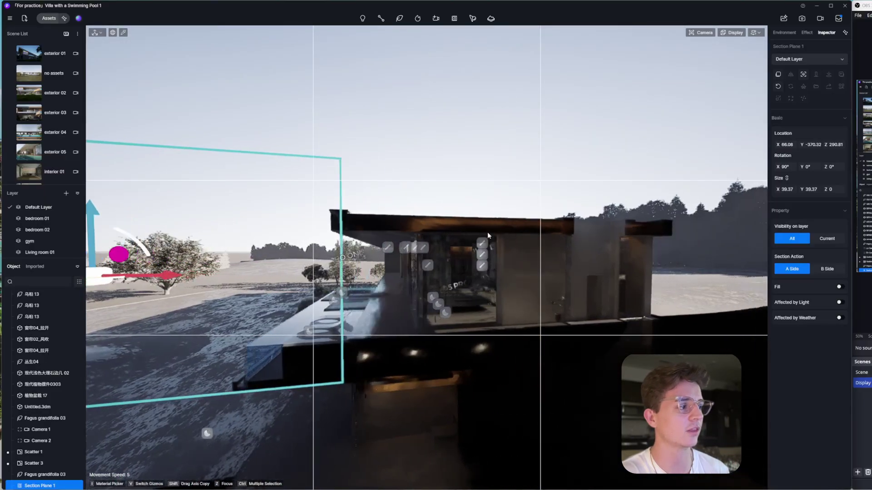
{"action": "right_click_drag", "start_coordinate": [499, 234], "coordinate": [217, 279]}
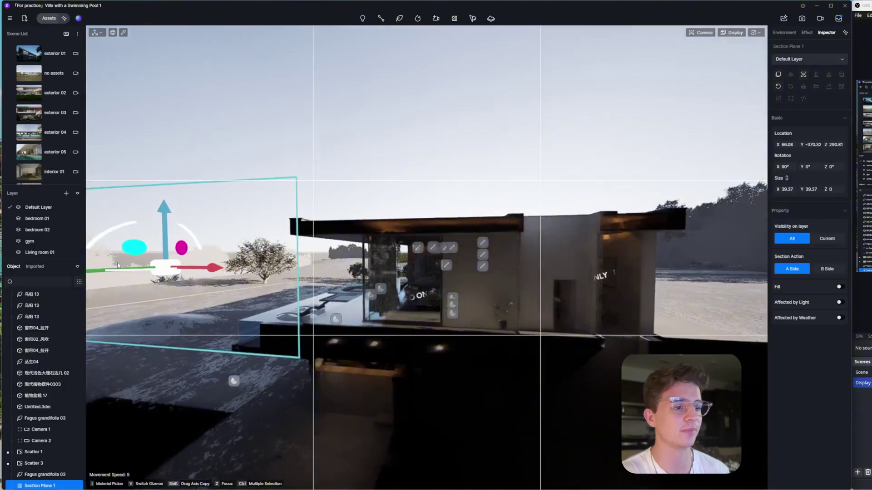